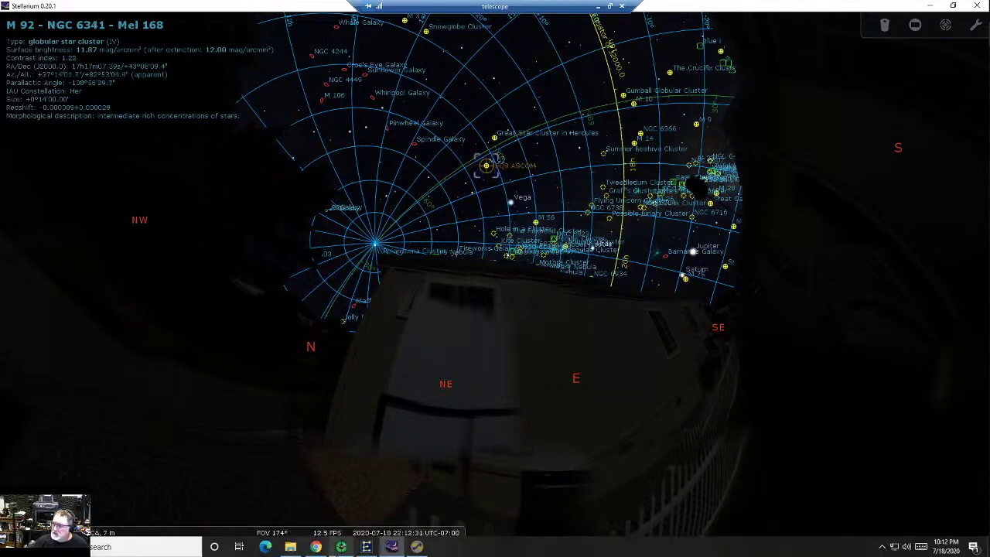
Check the PHD2 Guiding window, minimize it, and bring up the EQMOD window to read the mount position
{"action": "mouse_move", "coordinate": [340, 546]}
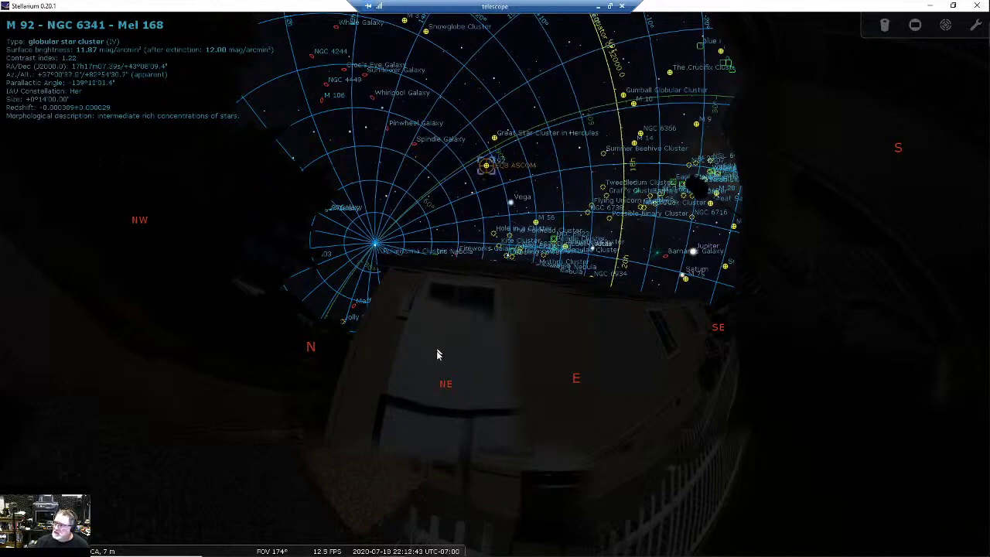
{"action": "mouse_move", "coordinate": [386, 549]}
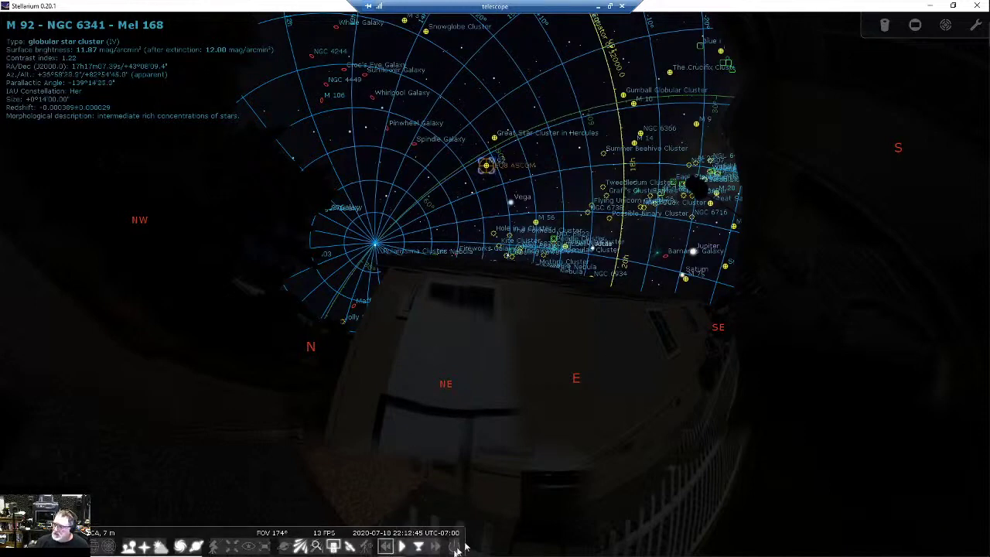
{"action": "mouse_move", "coordinate": [460, 551]}
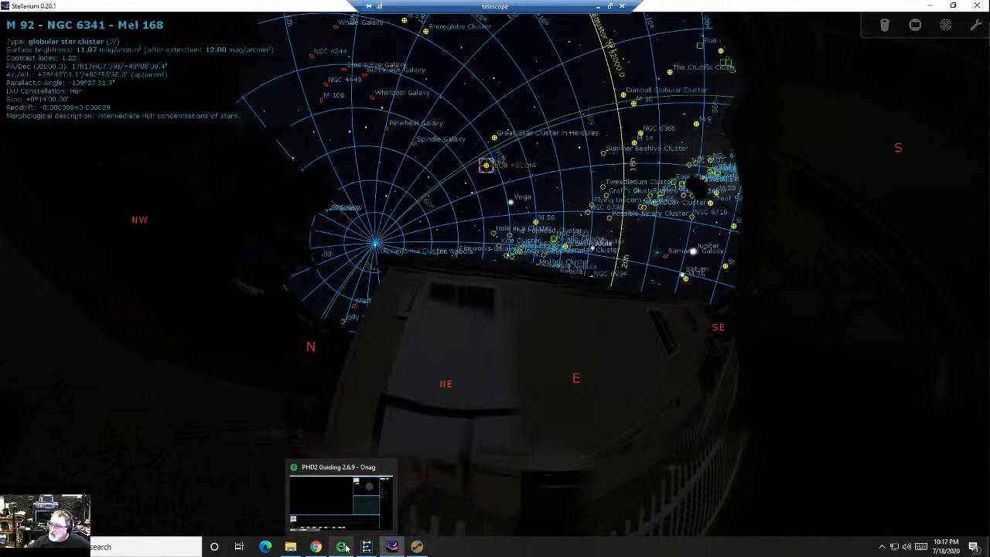
{"action": "left_click", "coordinate": [317, 472]}
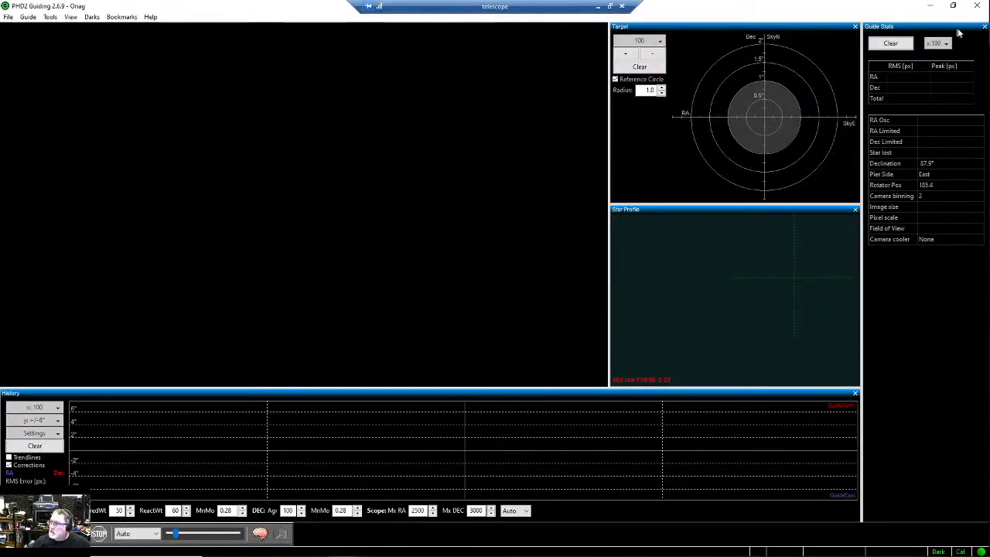
{"action": "left_click", "coordinate": [929, 6]}
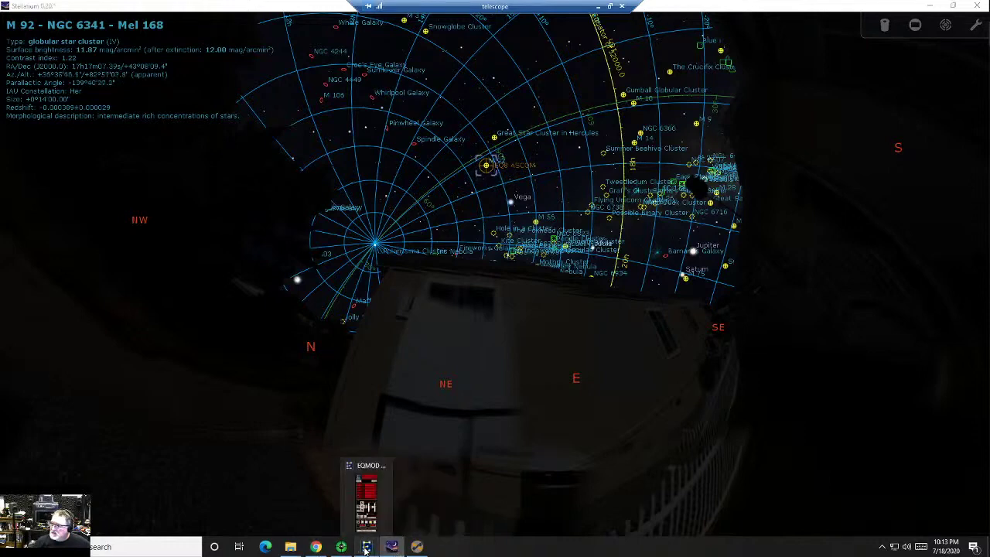
{"action": "left_click", "coordinate": [366, 546]}
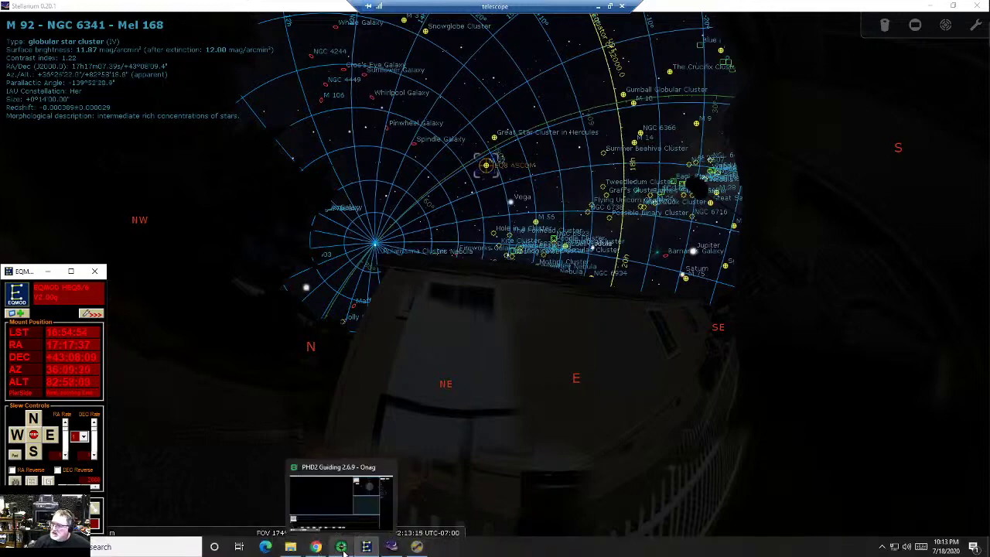
Switch to PHD2 Guiding and open the Connect Equipment dialog for the Onag profile
{"action": "left_click", "coordinate": [342, 547]}
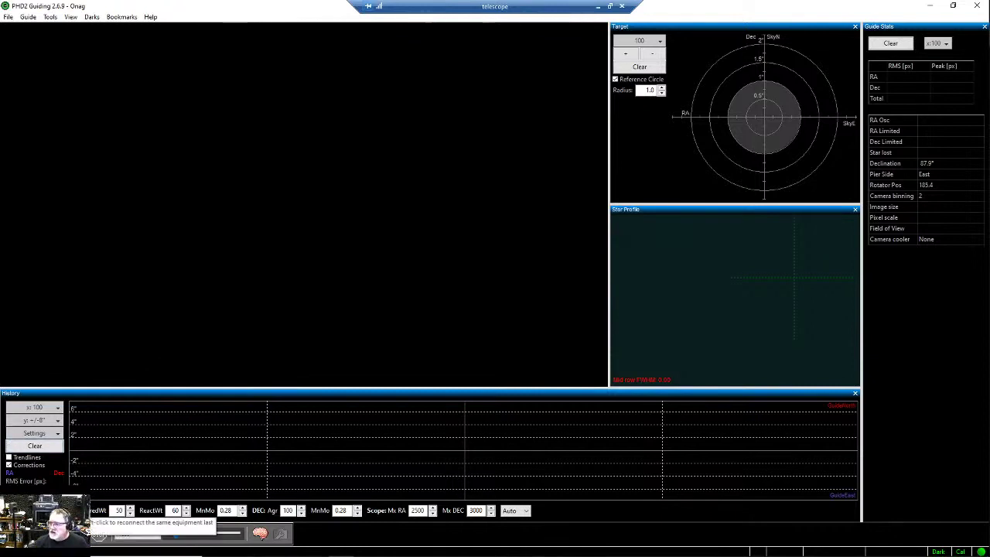
{"action": "left_click", "coordinate": [88, 516]}
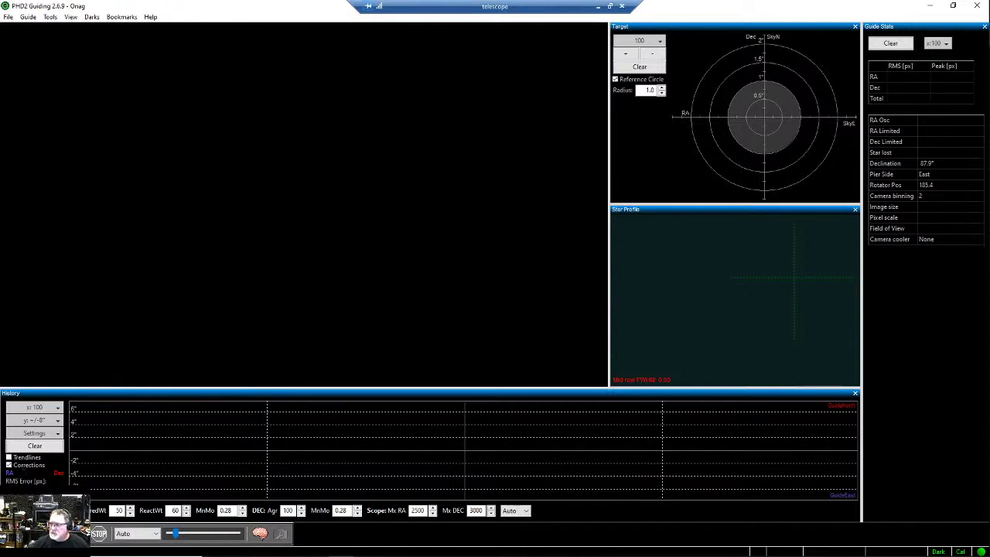
{"action": "left_click", "coordinate": [73, 533], "text": "shift"}
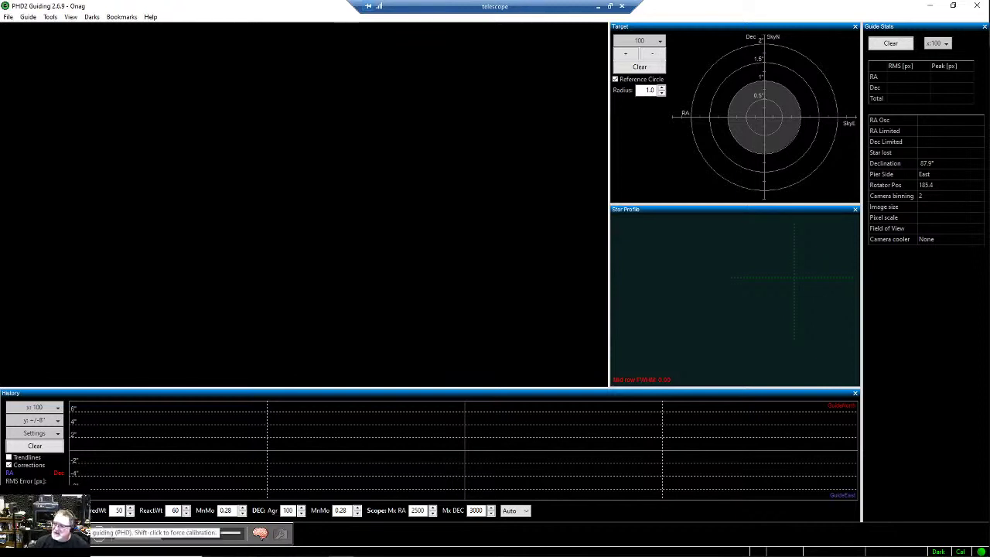
{"action": "left_click", "coordinate": [48, 533]}
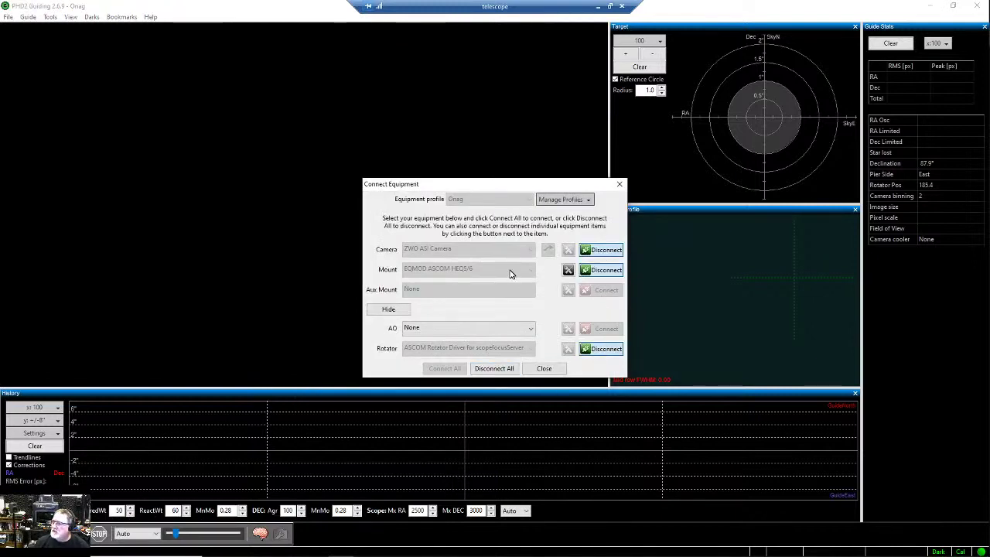
Disconnect the rotator and reselect ASCOM Rotator Driver for scopefocusServer as its driver
{"action": "left_click", "coordinate": [605, 350]}
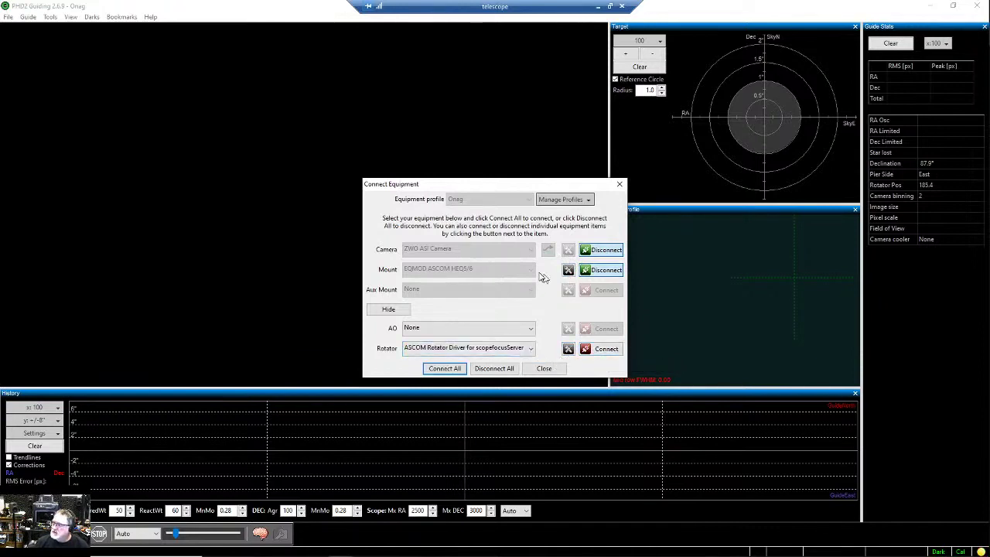
{"action": "left_click", "coordinate": [531, 350]}
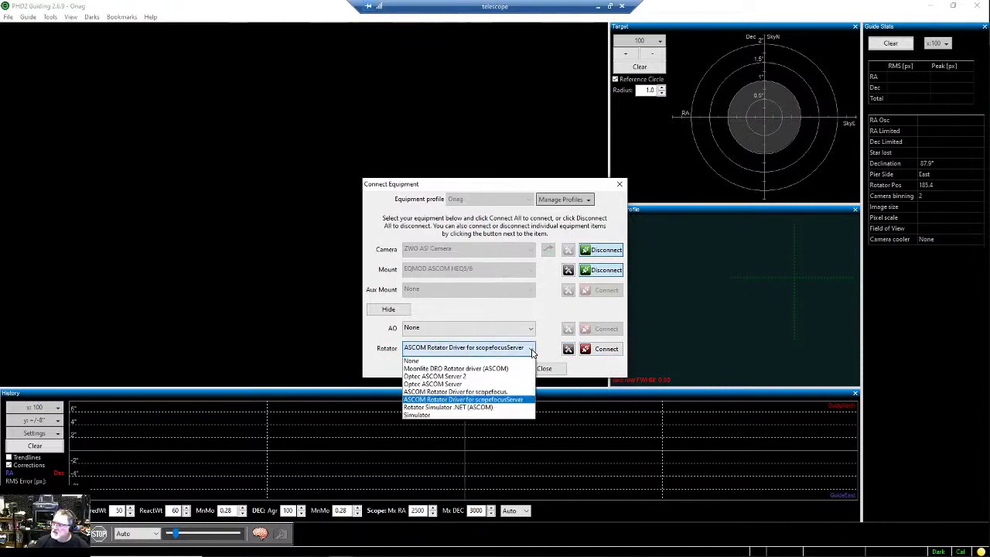
{"action": "left_click", "coordinate": [522, 401]}
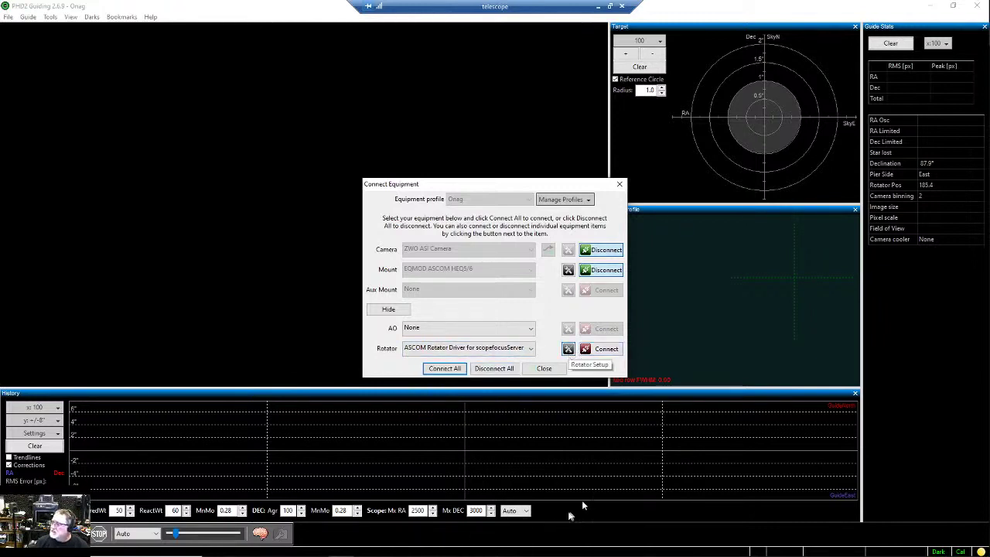
Review the rotator driver's server setup without changing it, then reconnect the rotator and close the equipment connections
{"action": "mouse_move", "coordinate": [363, 550]}
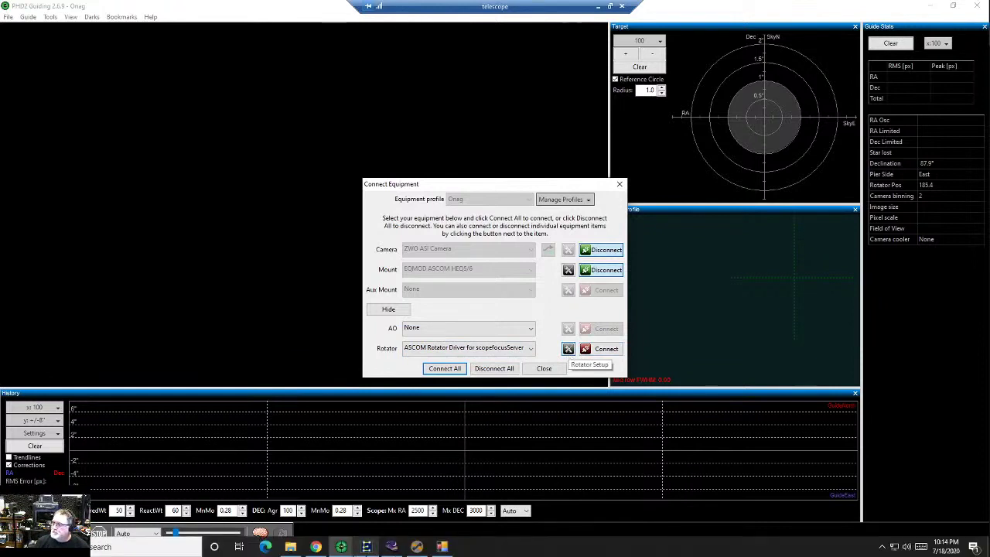
{"action": "left_click", "coordinate": [446, 548]}
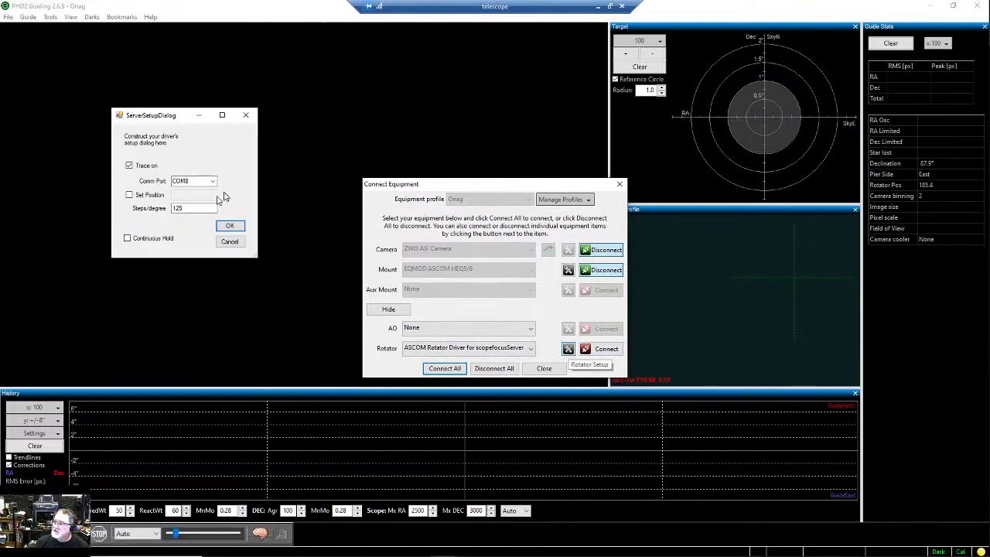
{"action": "left_click", "coordinate": [246, 116]}
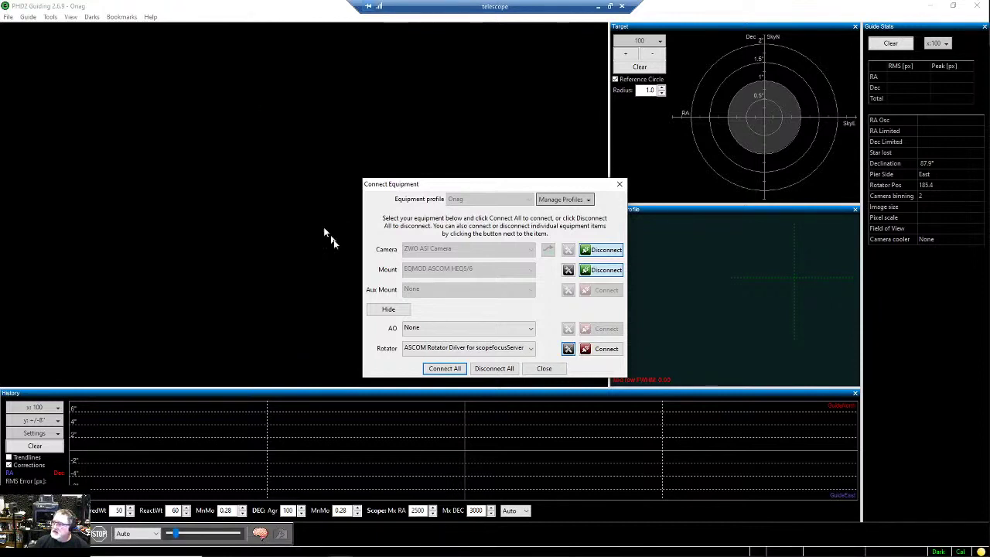
{"action": "left_click", "coordinate": [588, 349]}
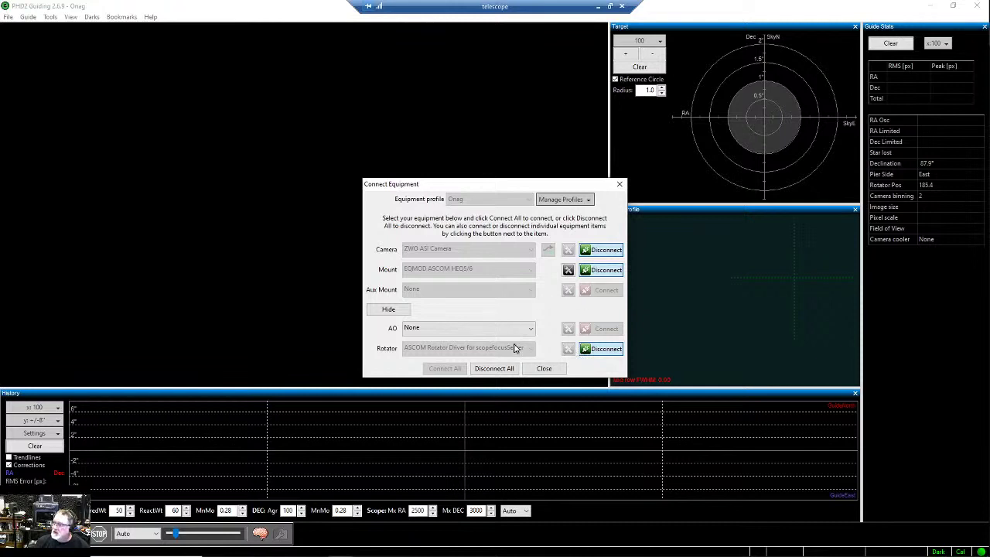
{"action": "left_click", "coordinate": [546, 368]}
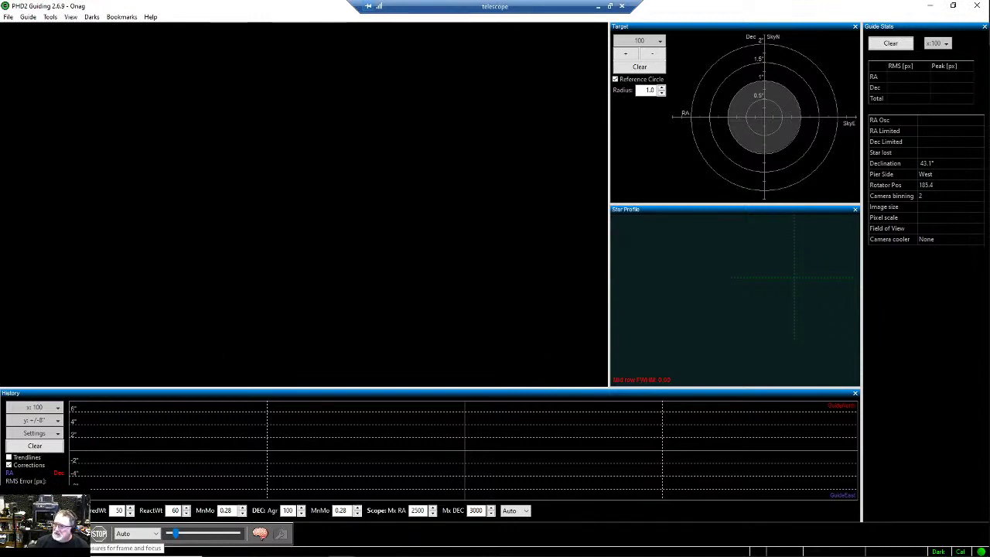
Start guiding on the bright star near the lower edge of the guide camera image and show trendlines in the guiding history
{"action": "left_click", "coordinate": [78, 534]}
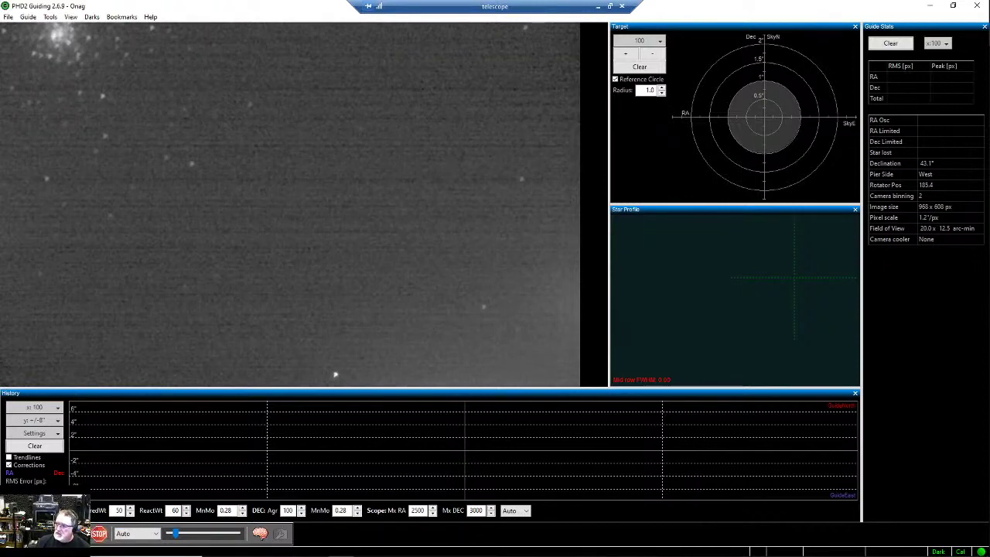
{"action": "left_click", "coordinate": [335, 375]}
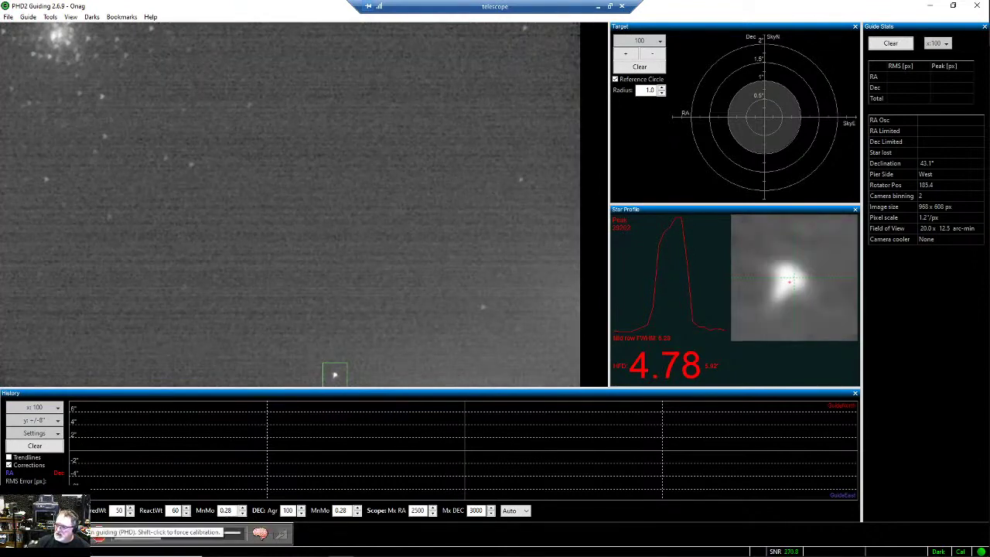
{"action": "left_click", "coordinate": [260, 532]}
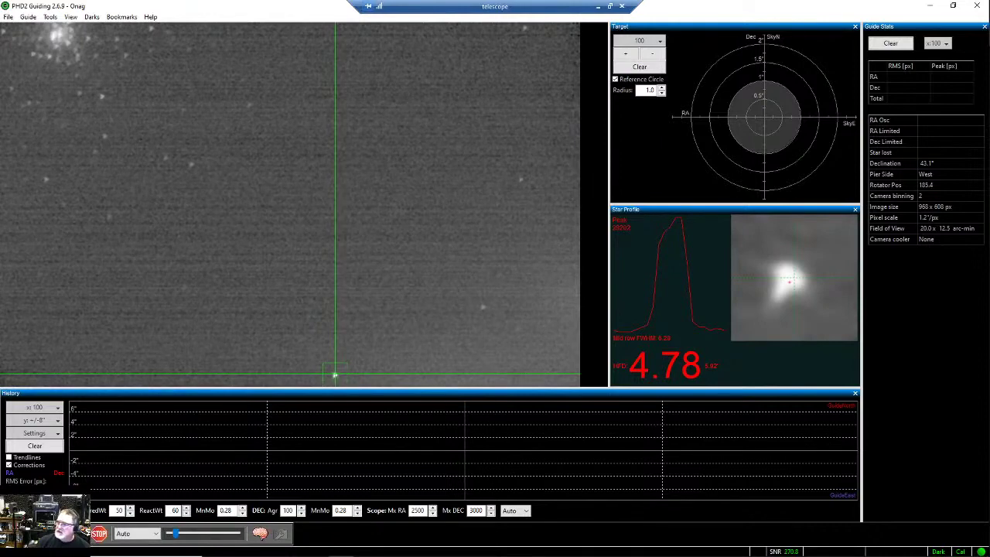
{"action": "left_click", "coordinate": [10, 458]}
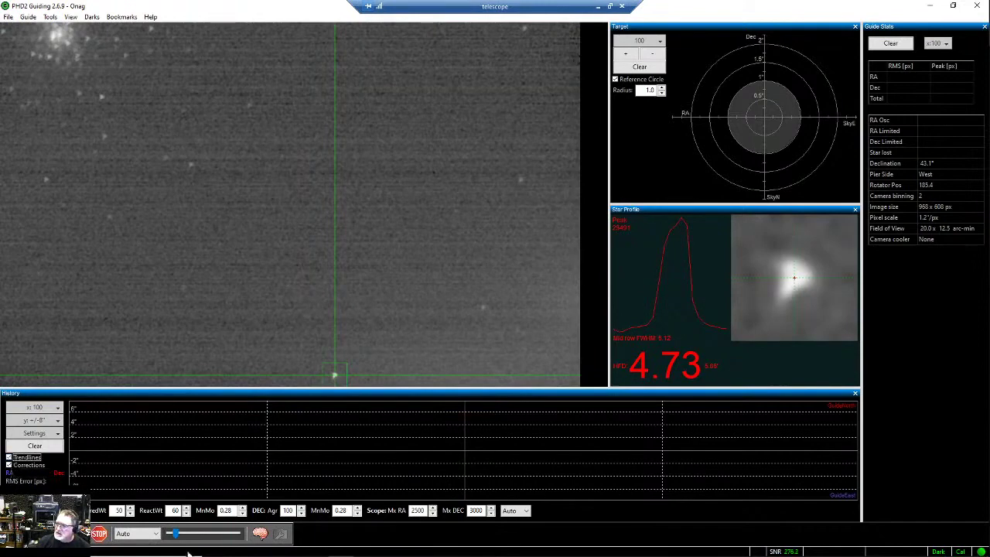
Bring up the EQMOD window to check the mount while guiding runs, and minimize it again
{"action": "mouse_move", "coordinate": [189, 554]}
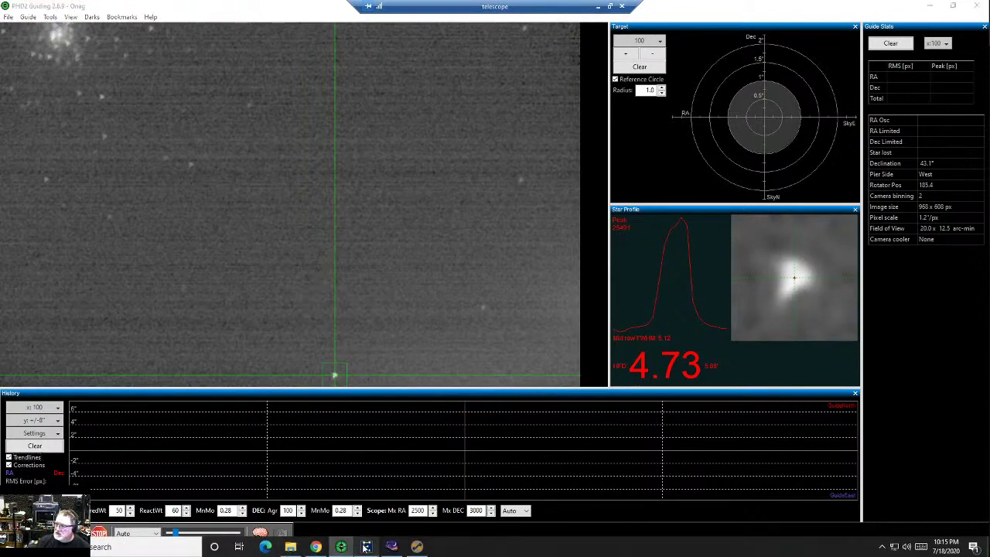
{"action": "left_click", "coordinate": [341, 547]}
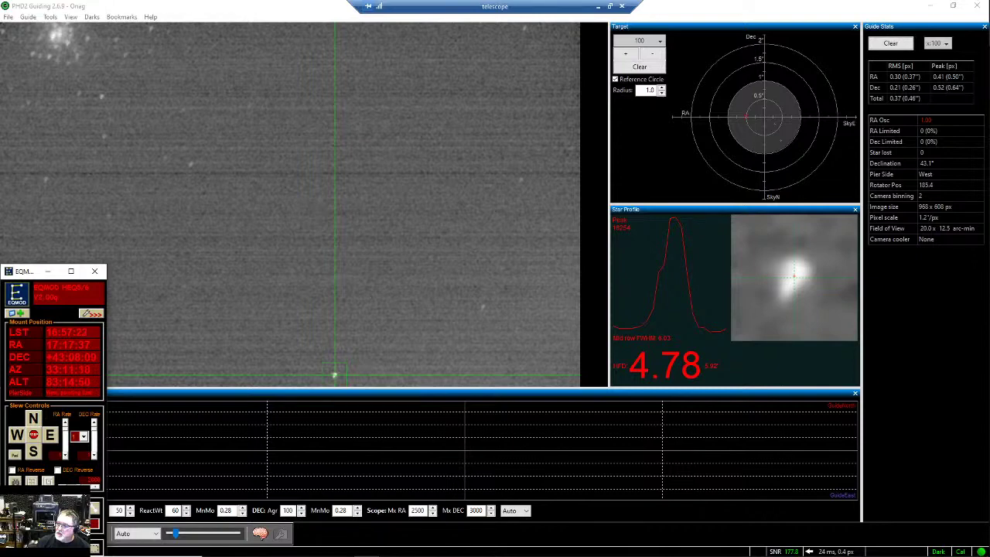
{"action": "left_click", "coordinate": [48, 272]}
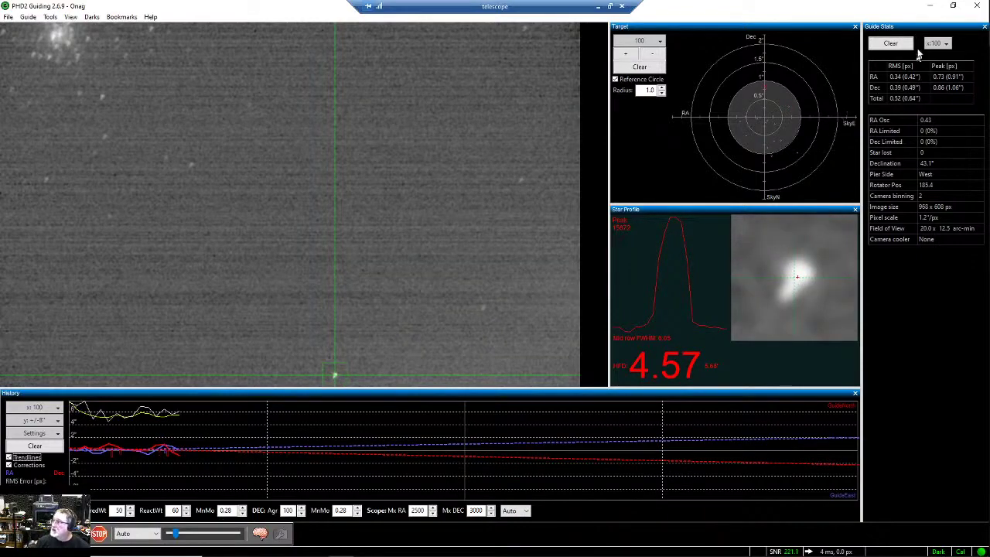
Minimize PHD2 Guiding, Stellarium and the AllSky browser window to switch to Sequence Generator Pro
{"action": "left_click", "coordinate": [932, 7]}
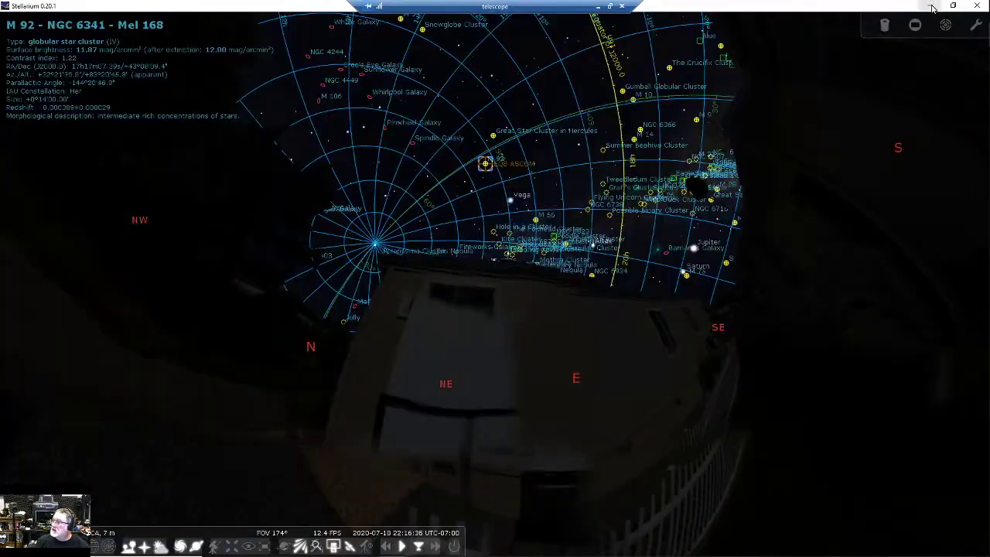
{"action": "left_click", "coordinate": [932, 7]}
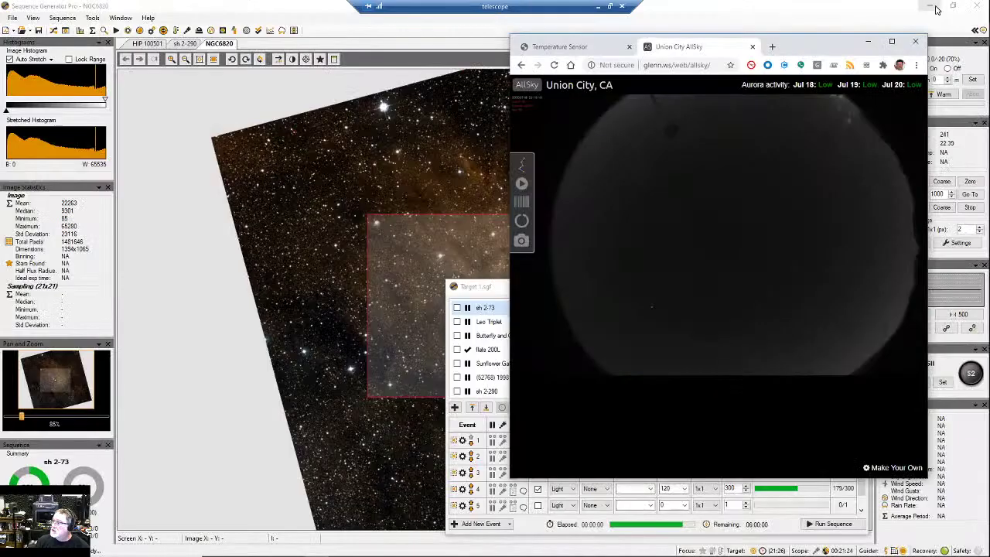
{"action": "left_click", "coordinate": [868, 44]}
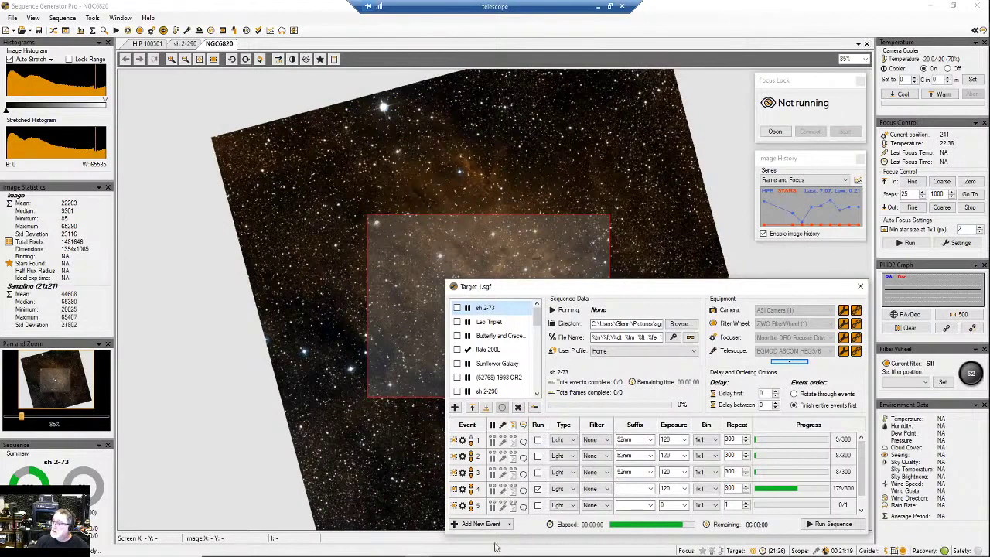
Open FocusLock, connect all of its equipment and start focus locking, then minimize its window
{"action": "mouse_move", "coordinate": [77, 553]}
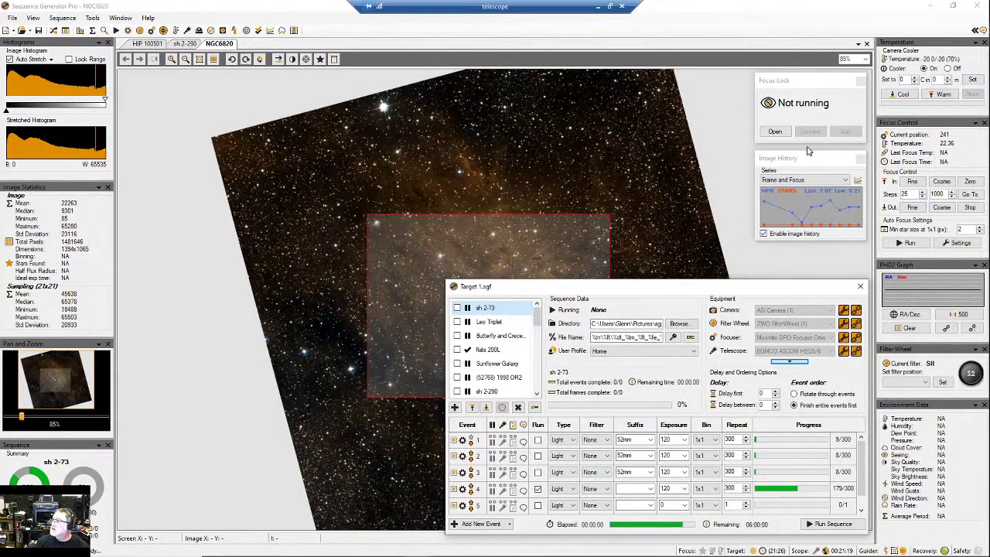
{"action": "left_click", "coordinate": [777, 131]}
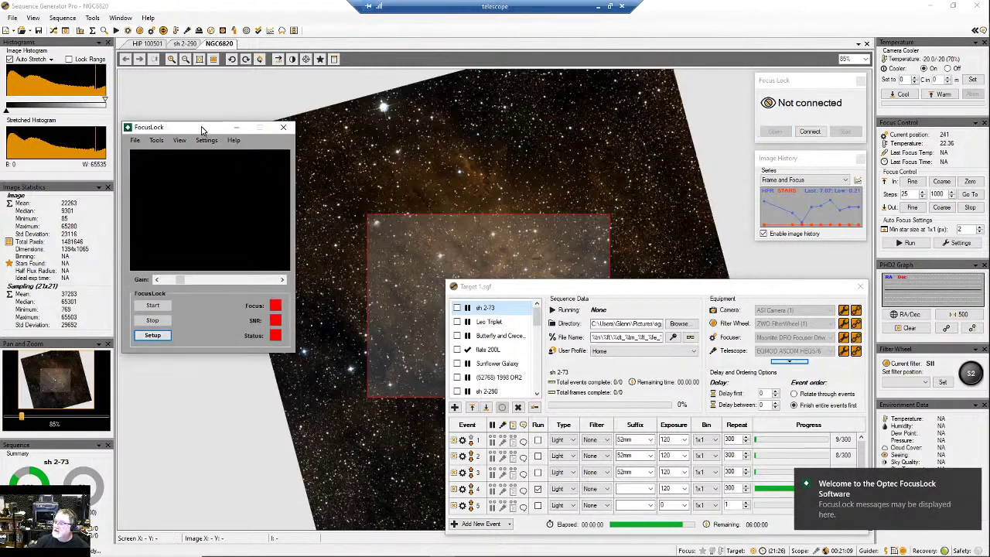
{"action": "left_click_drag", "start_coordinate": [202, 130], "coordinate": [625, 30]}
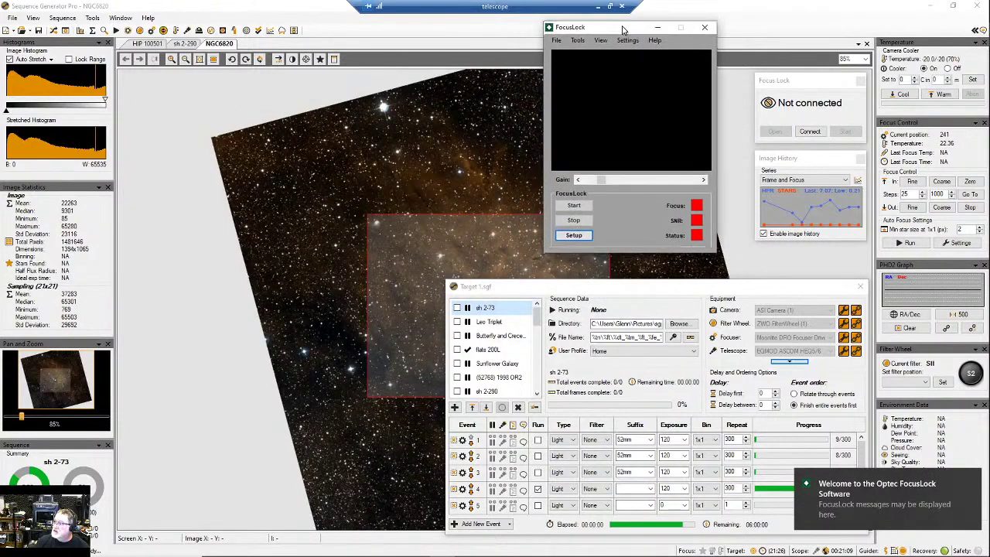
{"action": "left_click", "coordinate": [557, 41]}
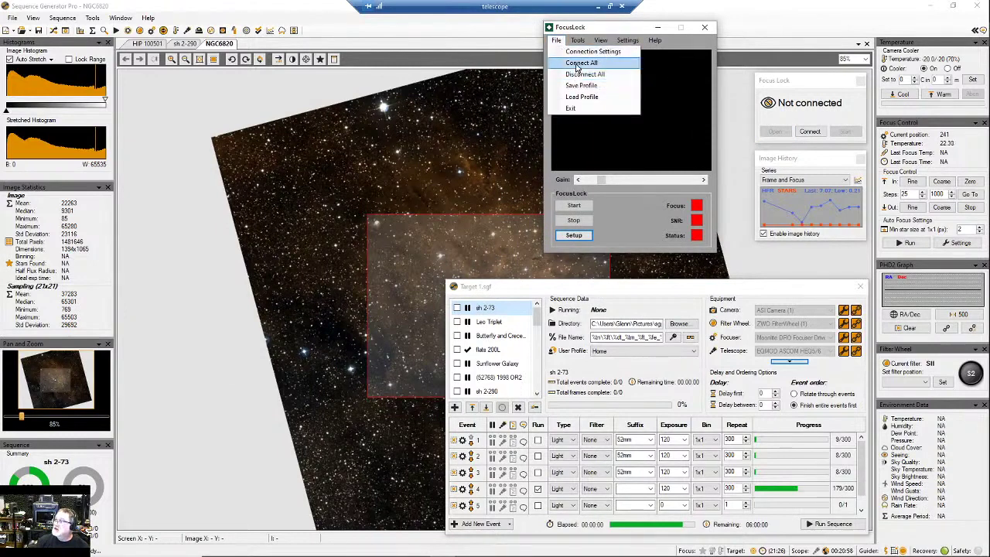
{"action": "left_click", "coordinate": [576, 65]}
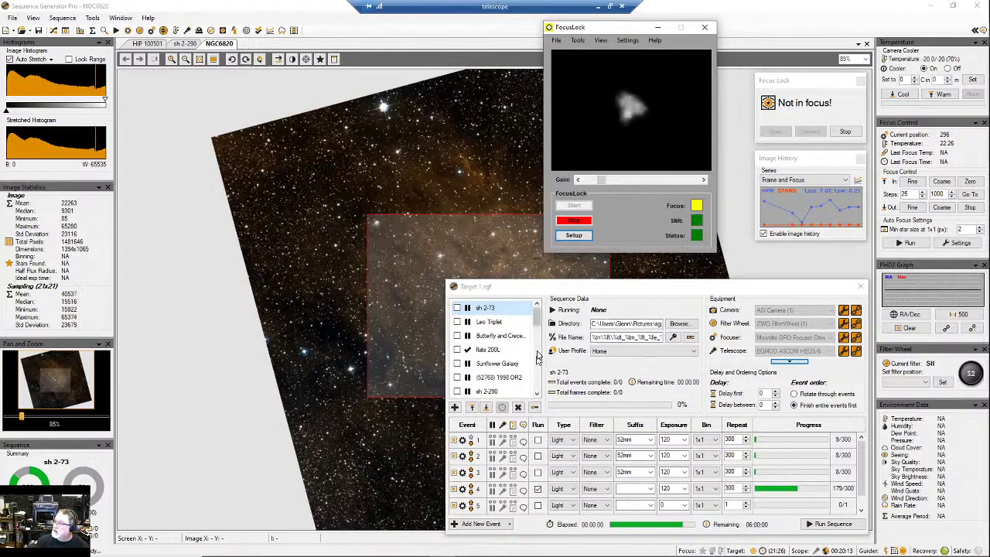
{"action": "mouse_move", "coordinate": [363, 554]}
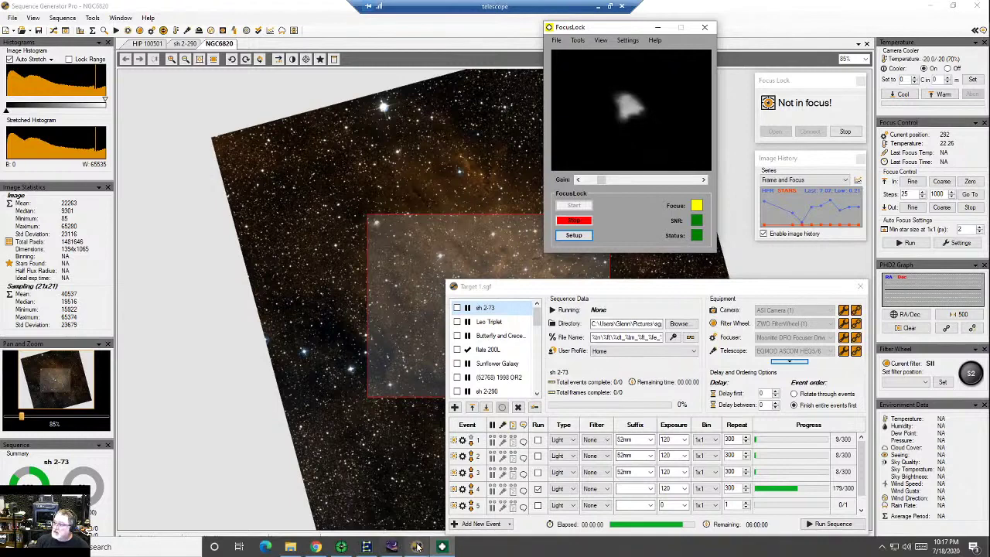
{"action": "left_click", "coordinate": [659, 29]}
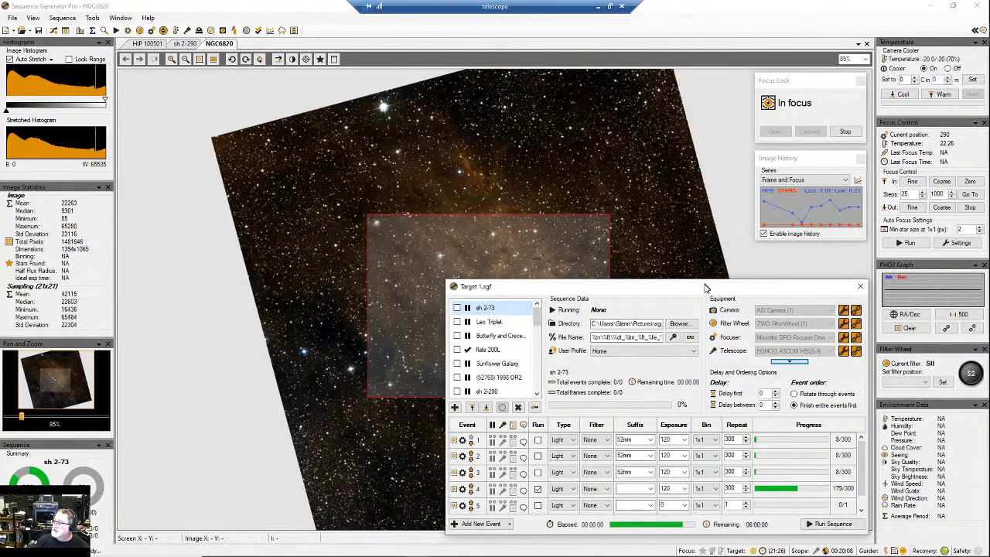
Move the target sequence window out of the way and review the Control Panel's rotator, auto guide, plate solve, telescope and focus settings
{"action": "left_click_drag", "start_coordinate": [705, 289], "coordinate": [702, 451]}
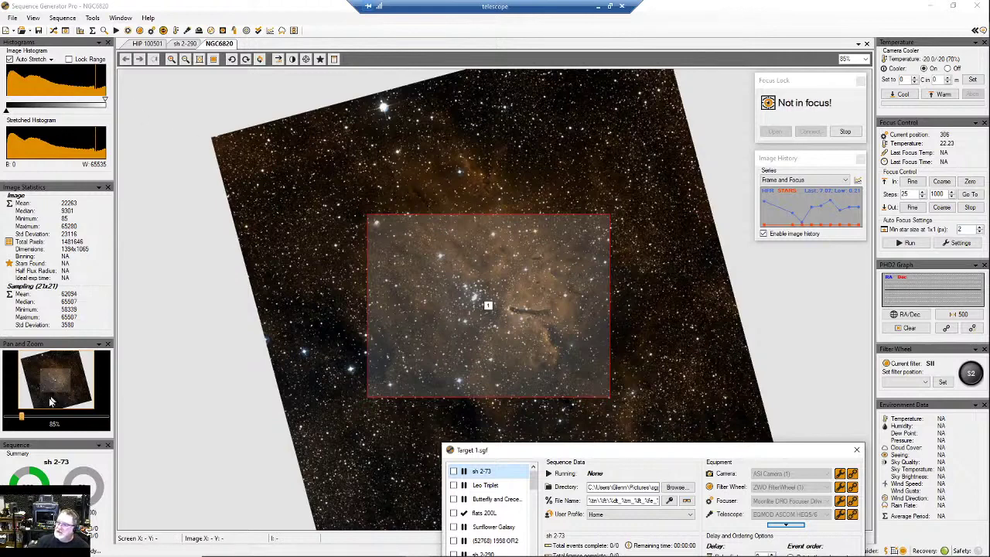
{"action": "mouse_move", "coordinate": [128, 554]}
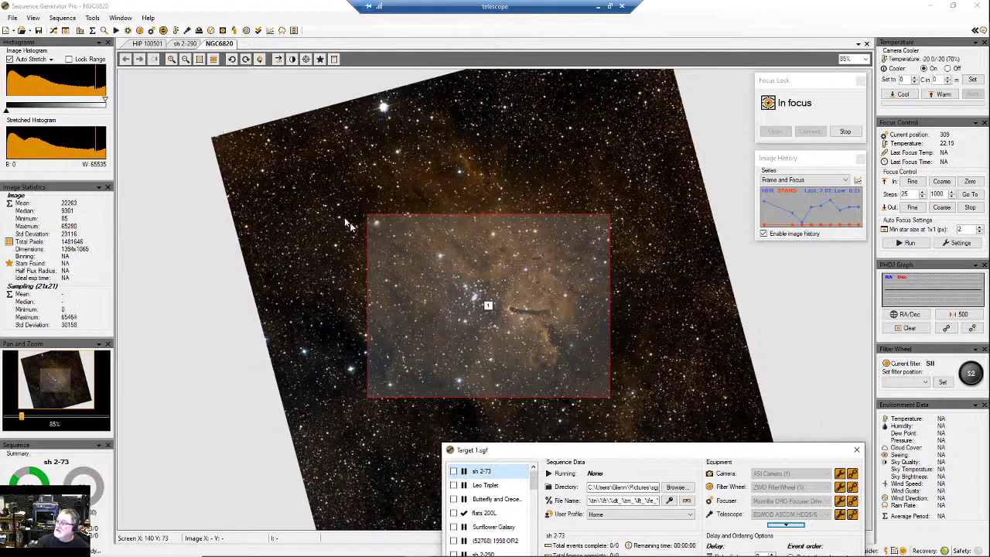
{"action": "left_click", "coordinate": [35, 18]}
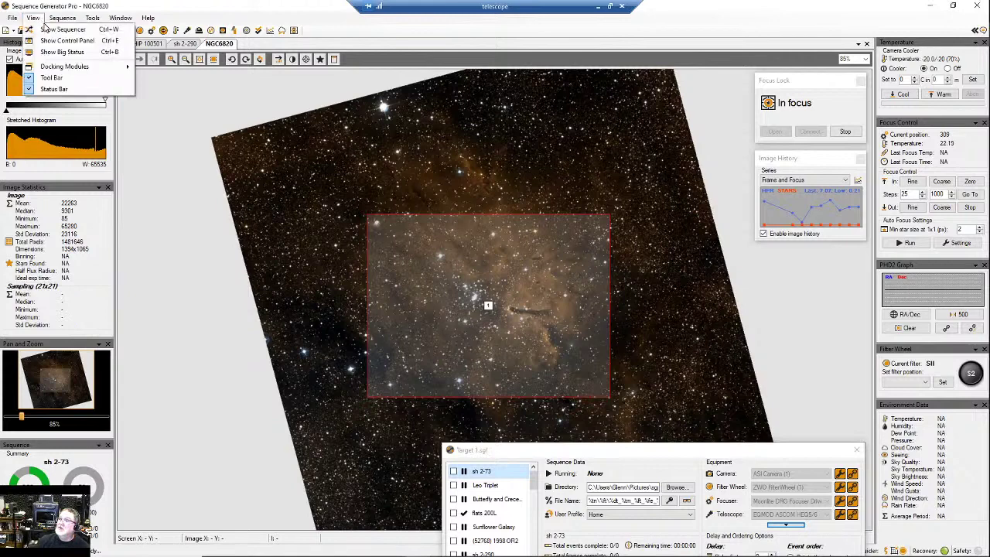
{"action": "left_click", "coordinate": [67, 41]}
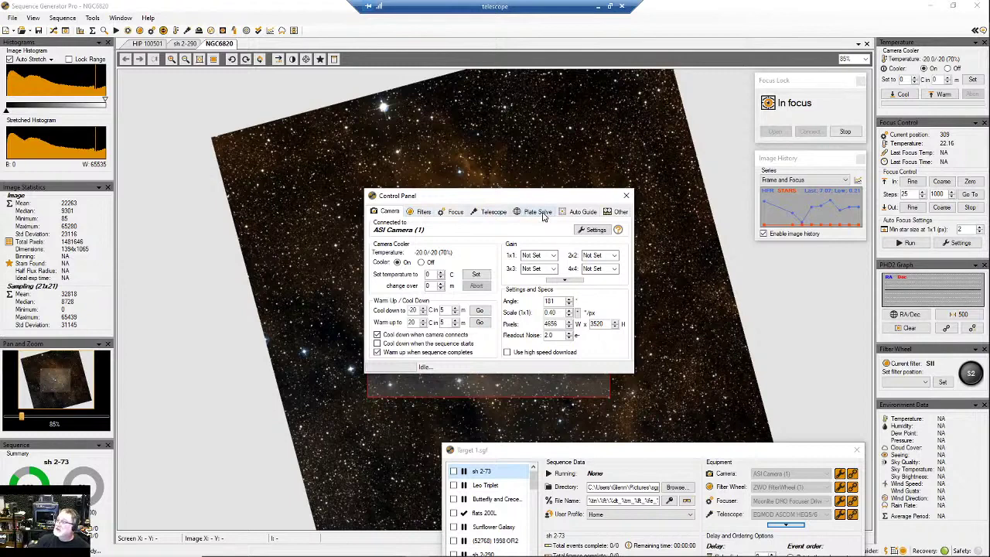
{"action": "left_click", "coordinate": [622, 212]}
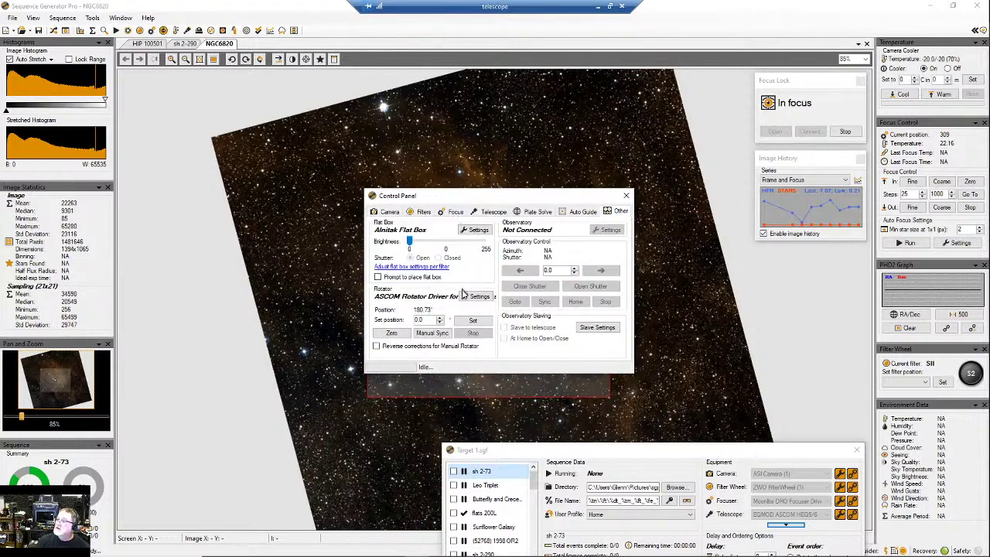
{"action": "left_click", "coordinate": [586, 212]}
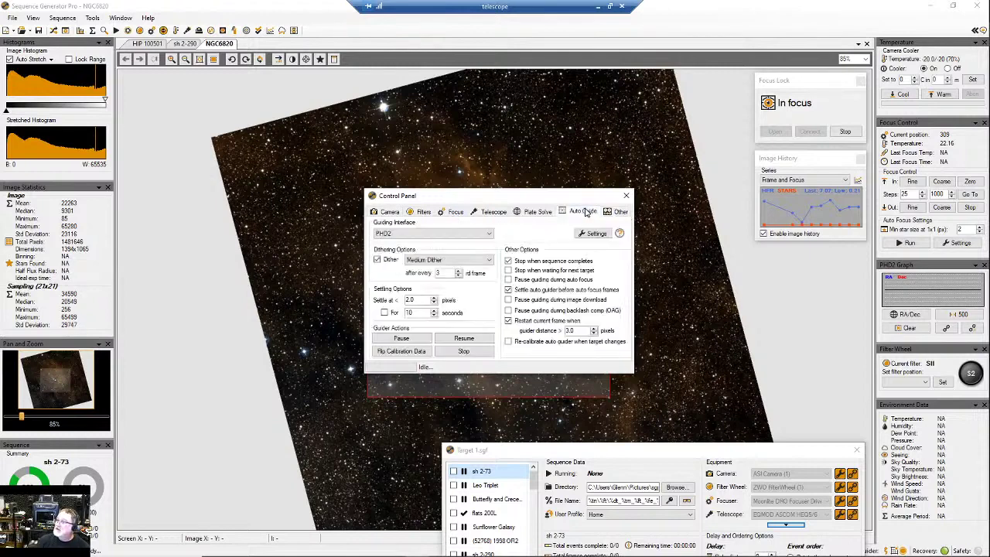
{"action": "left_click", "coordinate": [540, 212]}
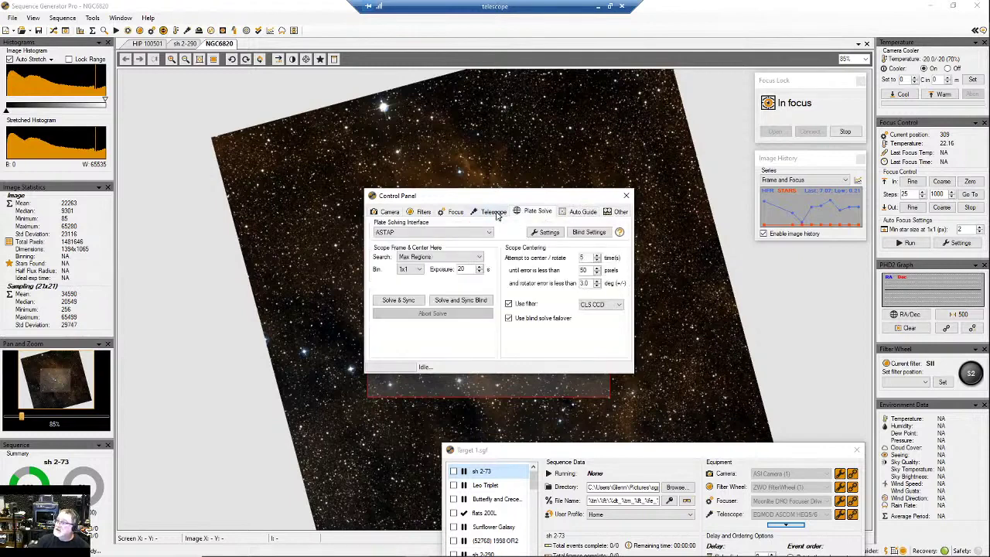
{"action": "left_click", "coordinate": [495, 214]}
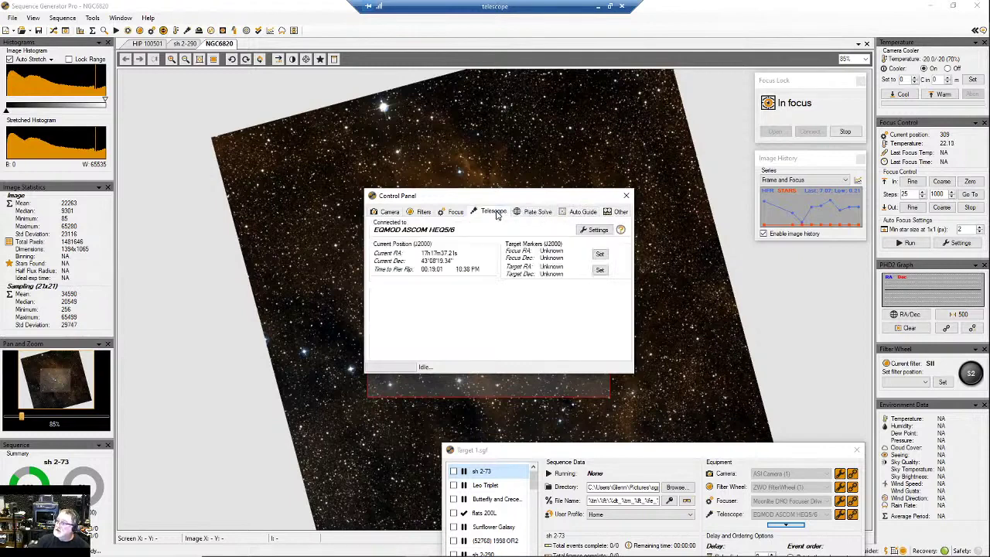
{"action": "left_click", "coordinate": [457, 213]}
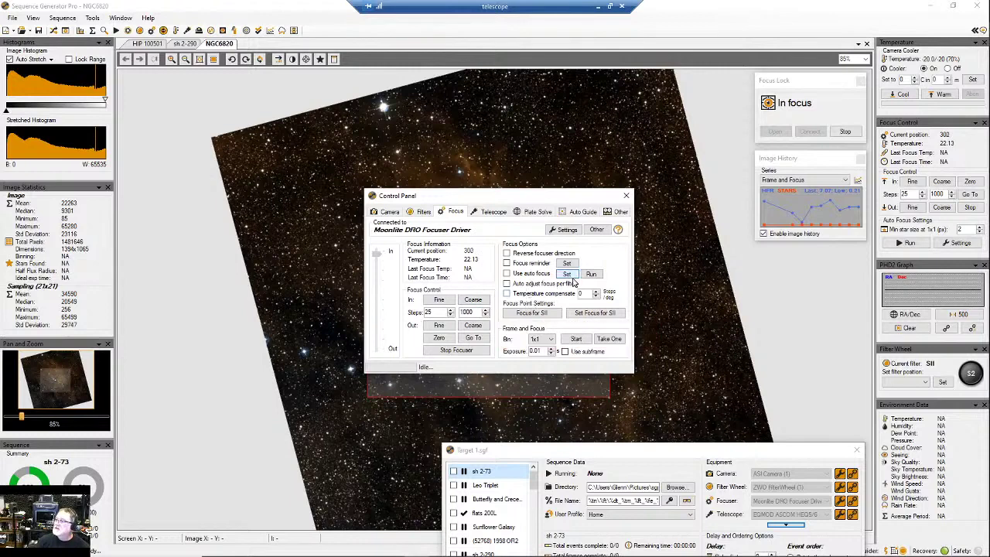
Examine the auto focus options for the focuser, accept them as they are and close the Control Panel
{"action": "left_click", "coordinate": [572, 278]}
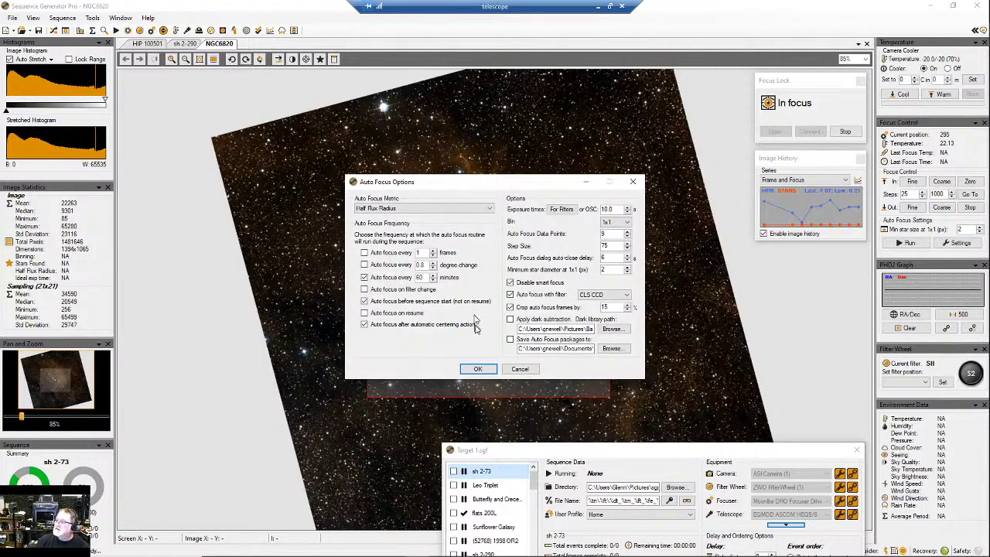
{"action": "left_click", "coordinate": [478, 369]}
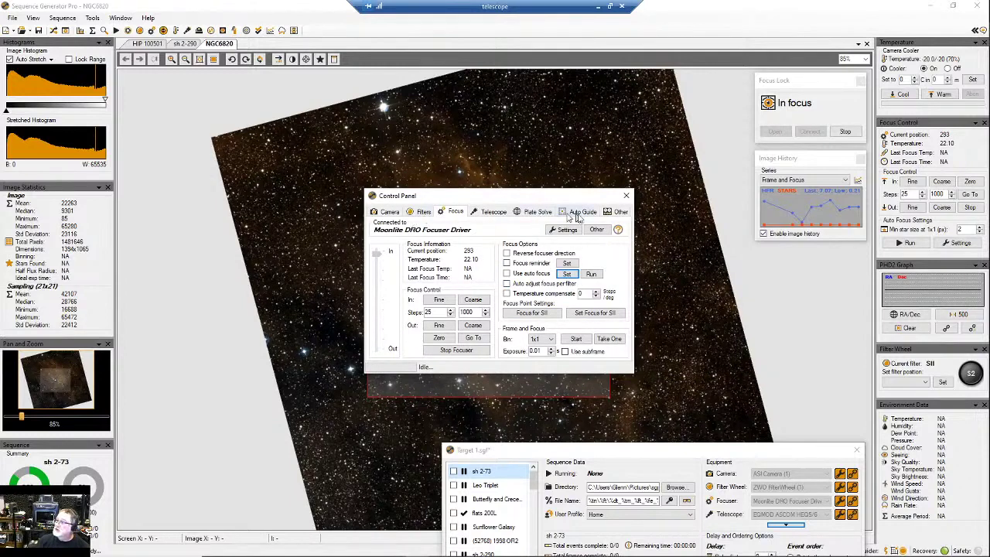
{"action": "left_click", "coordinate": [627, 196]}
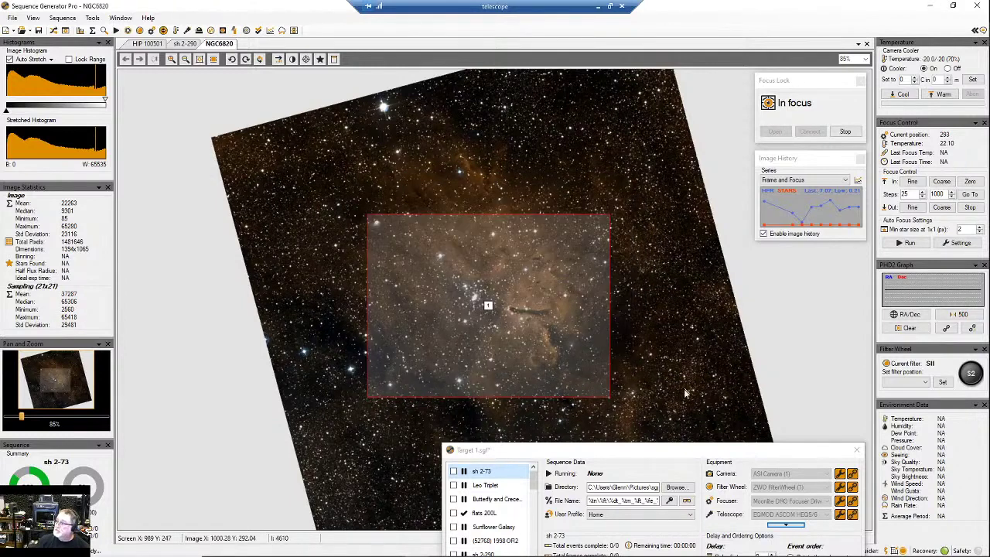
Bring the target sequence window back to the middle of the image and select the PN Ju 1 target
{"action": "left_click_drag", "start_coordinate": [692, 448], "coordinate": [530, 255]}
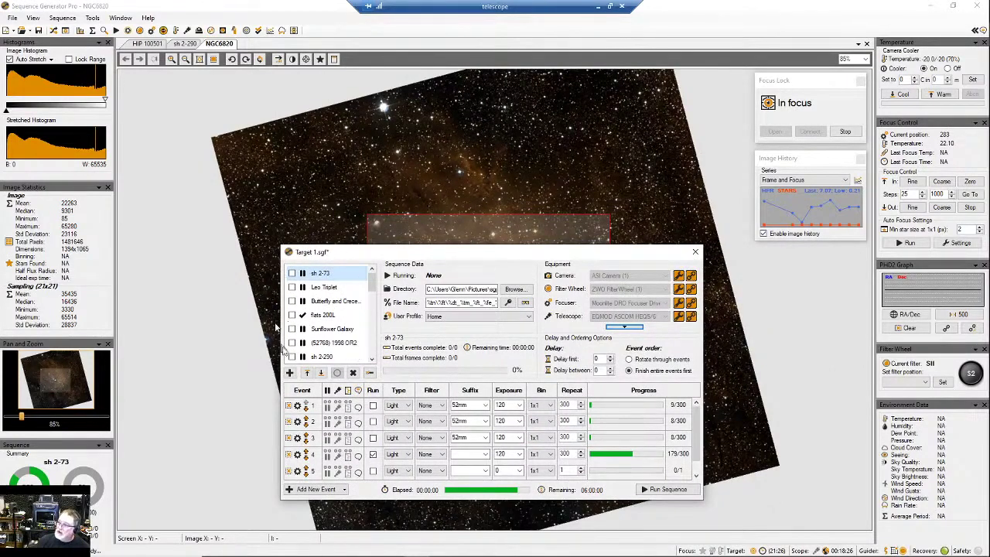
{"action": "left_click_drag", "start_coordinate": [373, 284], "coordinate": [385, 354]}
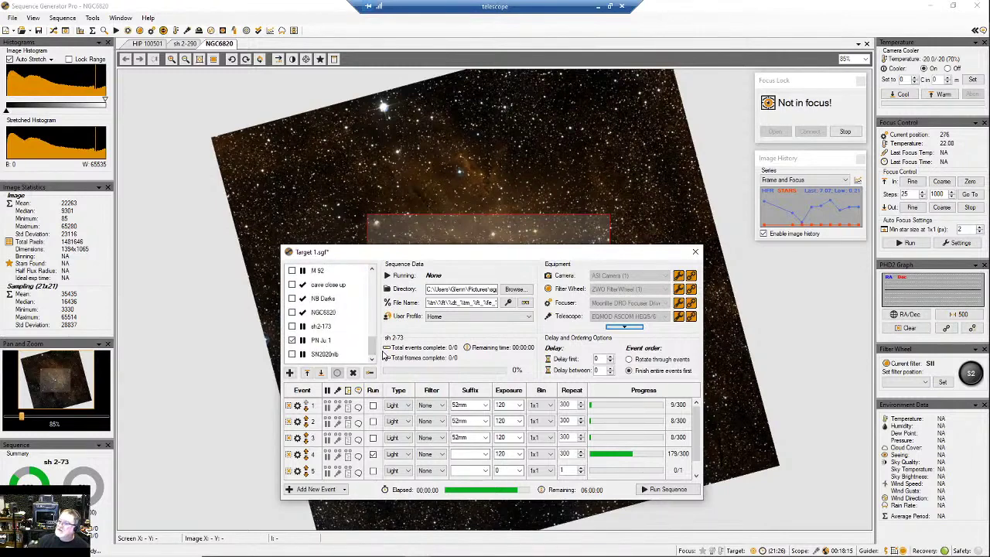
{"action": "left_click", "coordinate": [323, 342]}
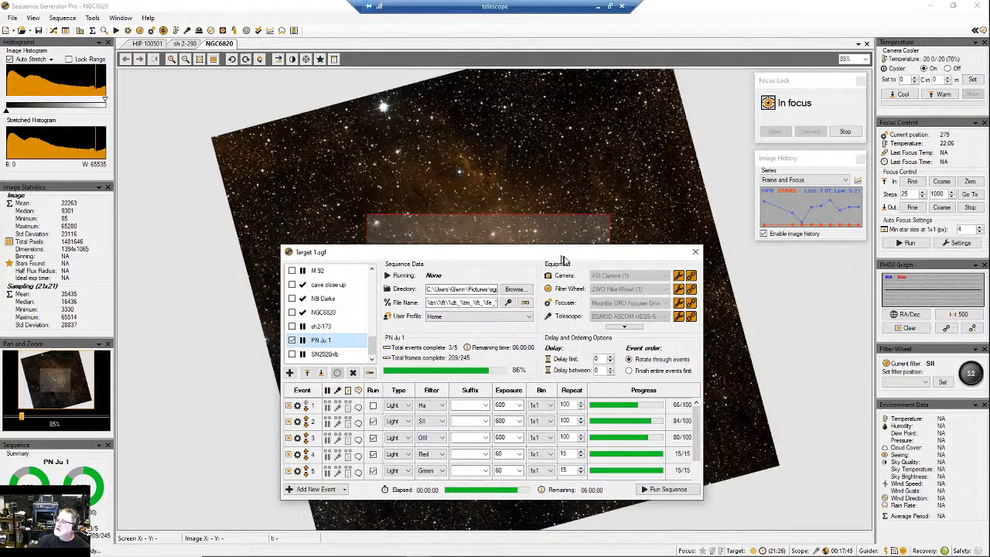
Disconnect the rotator, choose ASCOM Rotator Driver for scopefocusServer, reconnect it and collapse the extra equipment options
{"action": "left_click", "coordinate": [625, 328]}
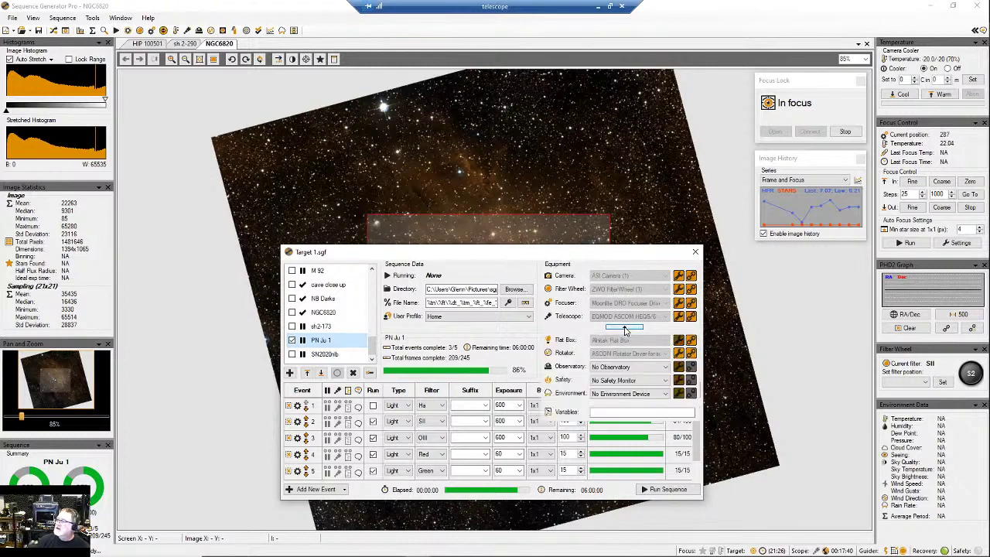
{"action": "left_click", "coordinate": [691, 353]}
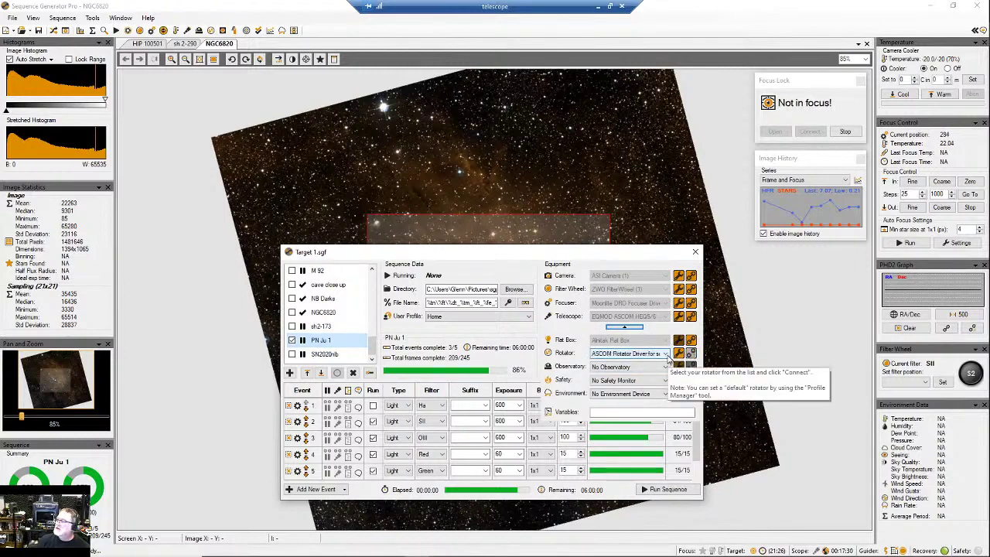
{"action": "left_click", "coordinate": [665, 354]}
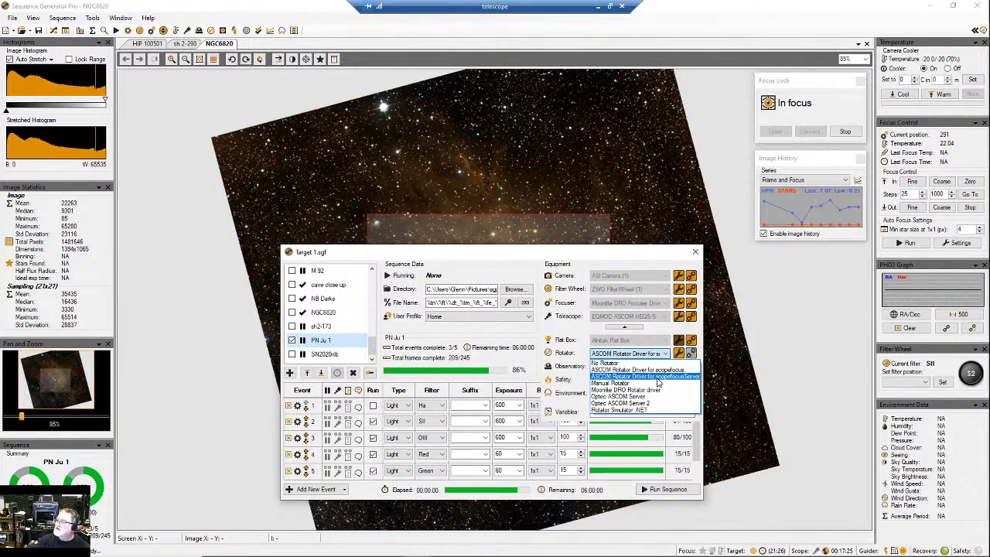
{"action": "left_click", "coordinate": [658, 378]}
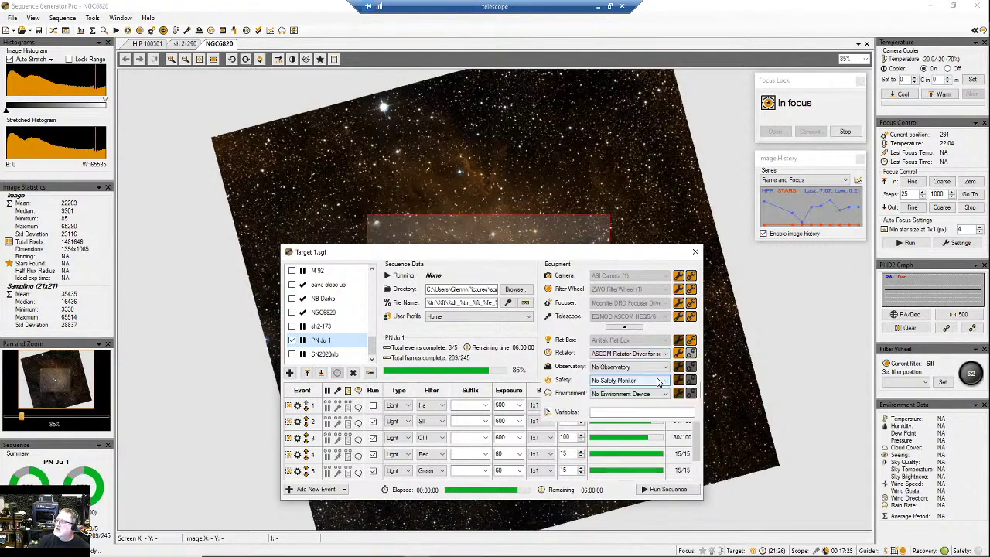
{"action": "left_click", "coordinate": [692, 354]}
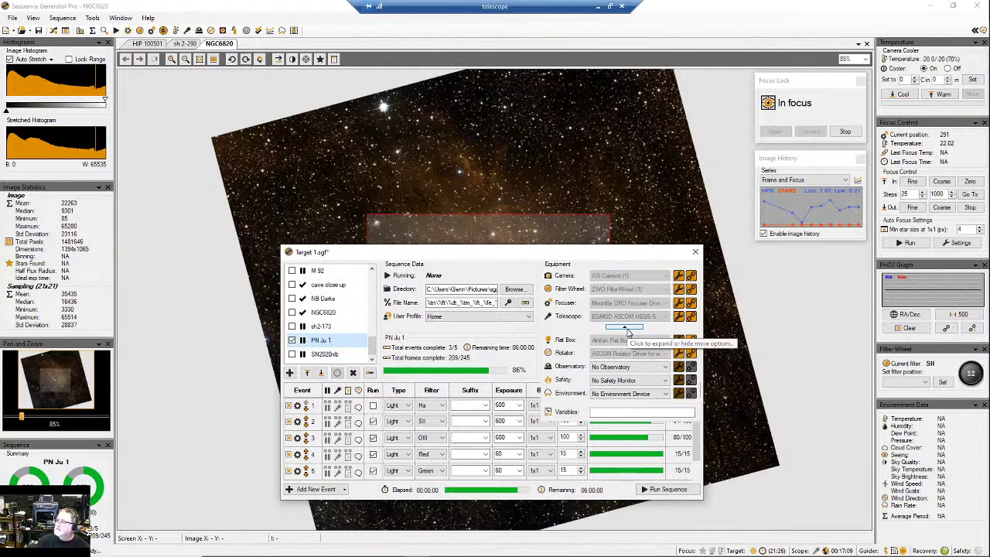
{"action": "left_click", "coordinate": [624, 327]}
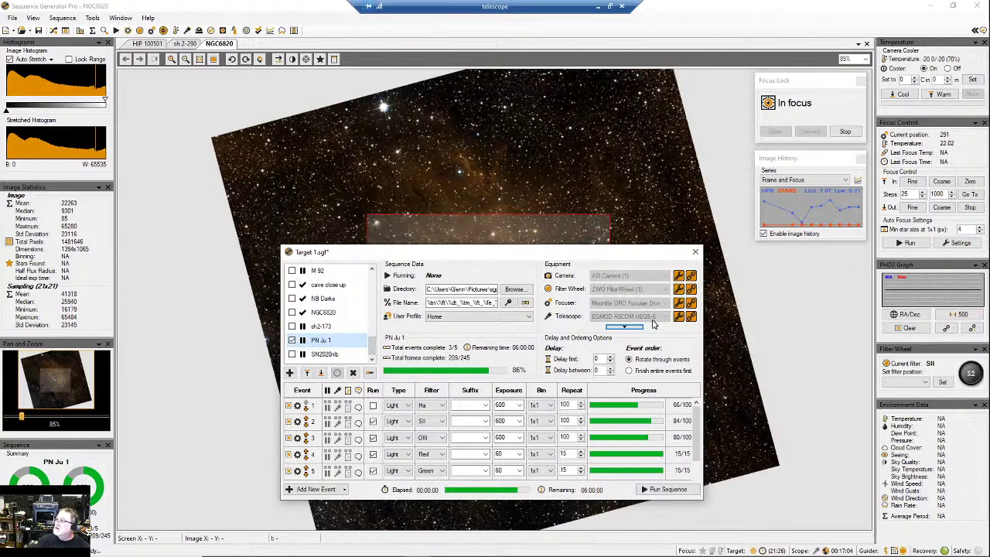
{"action": "left_click", "coordinate": [625, 328]}
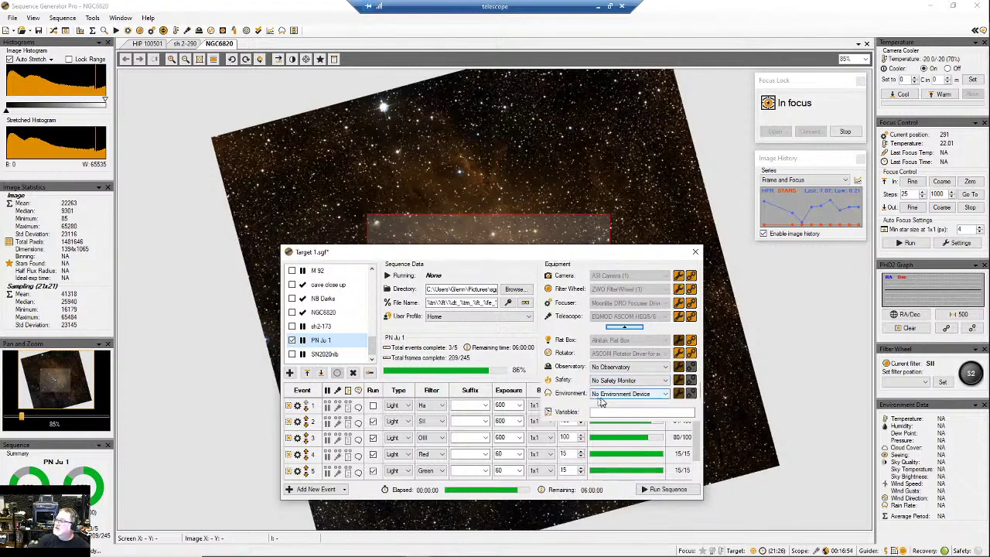
{"action": "left_click", "coordinate": [624, 327]}
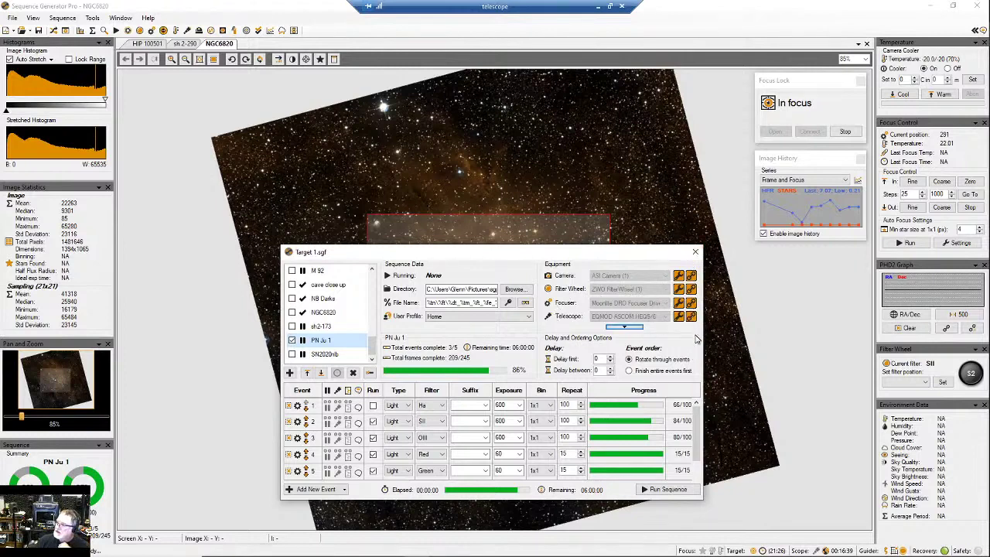
Bring up FocusLock to check its guide star image and status, and minimize it again
{"action": "mouse_move", "coordinate": [495, 551]}
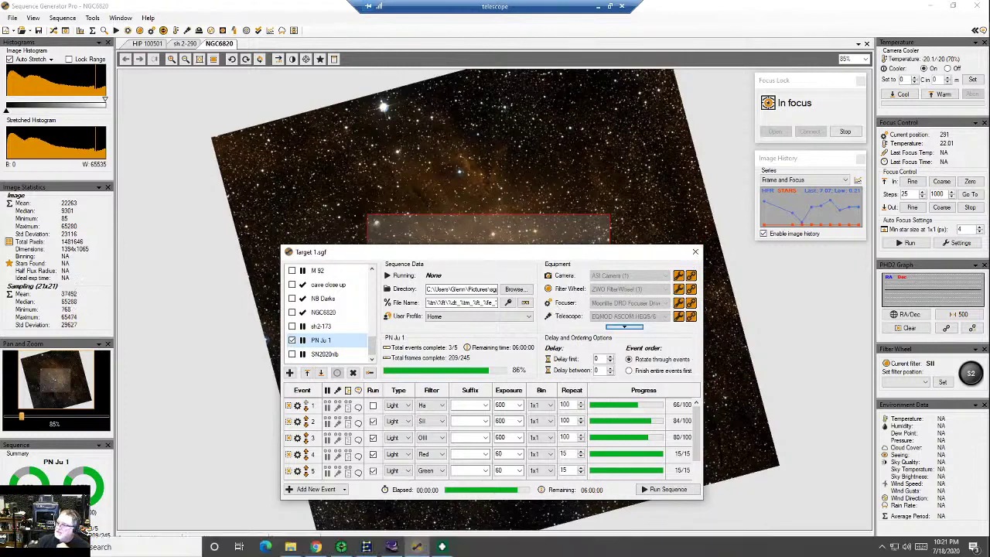
{"action": "left_click", "coordinate": [442, 547]}
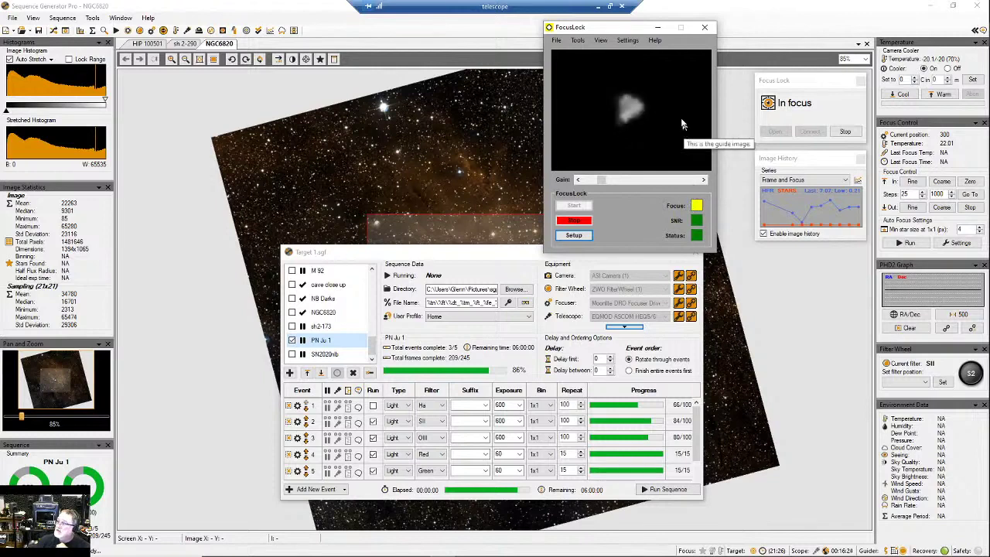
{"action": "left_click", "coordinate": [658, 28]}
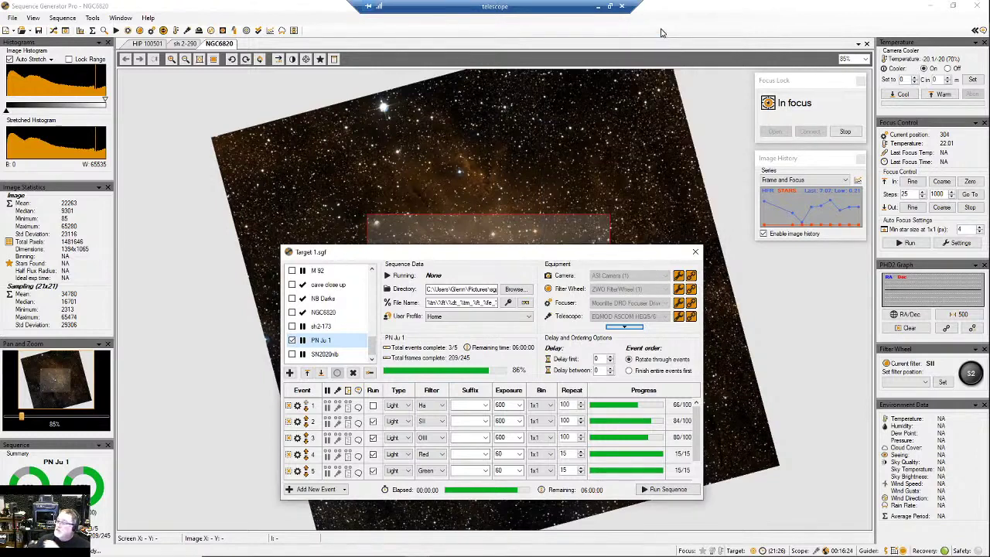
Move the target sequence window away from the middle of the image and minimize Sequence Generator Pro
{"action": "left_click_drag", "start_coordinate": [642, 257], "coordinate": [789, 293]}
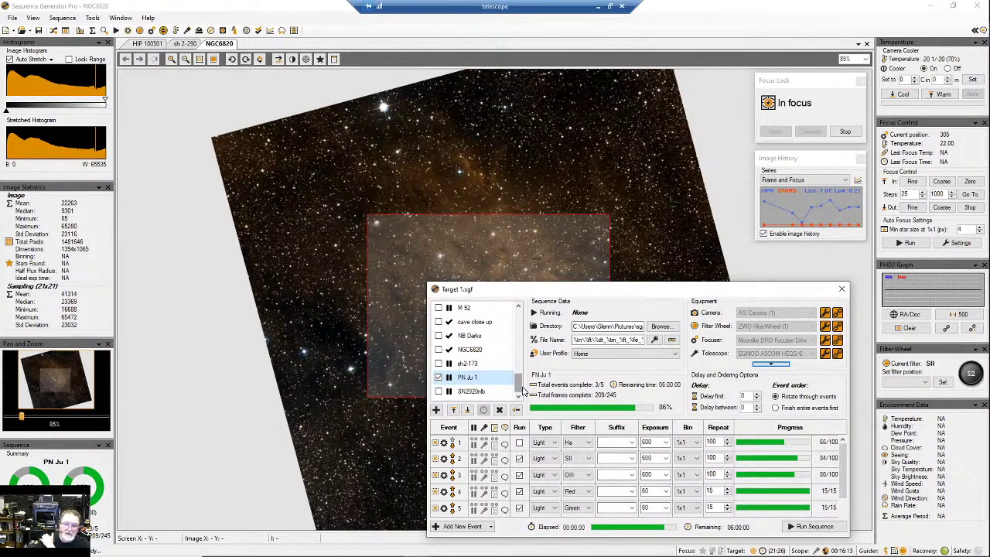
{"action": "mouse_move", "coordinate": [363, 551]}
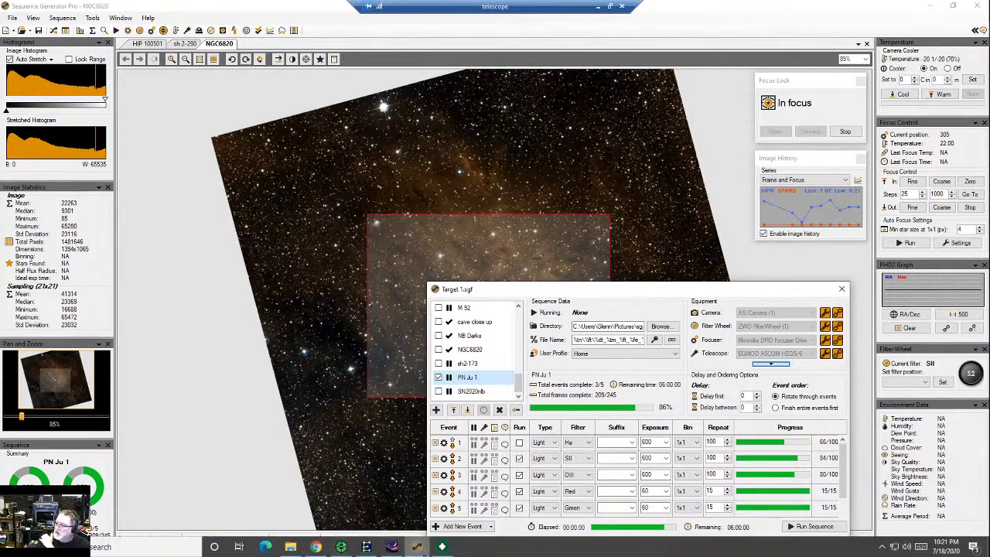
{"action": "left_click", "coordinate": [391, 546]}
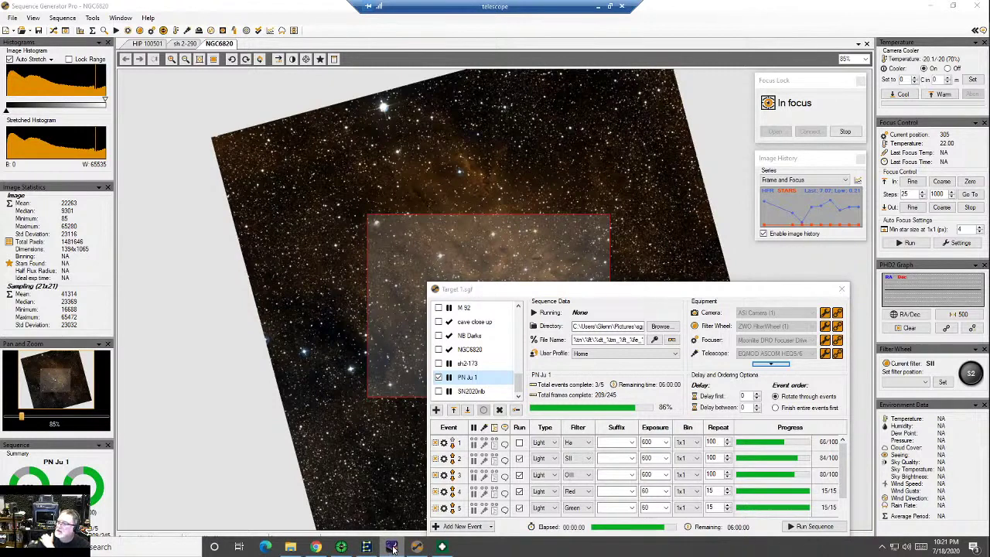
{"action": "right_click", "coordinate": [392, 547]}
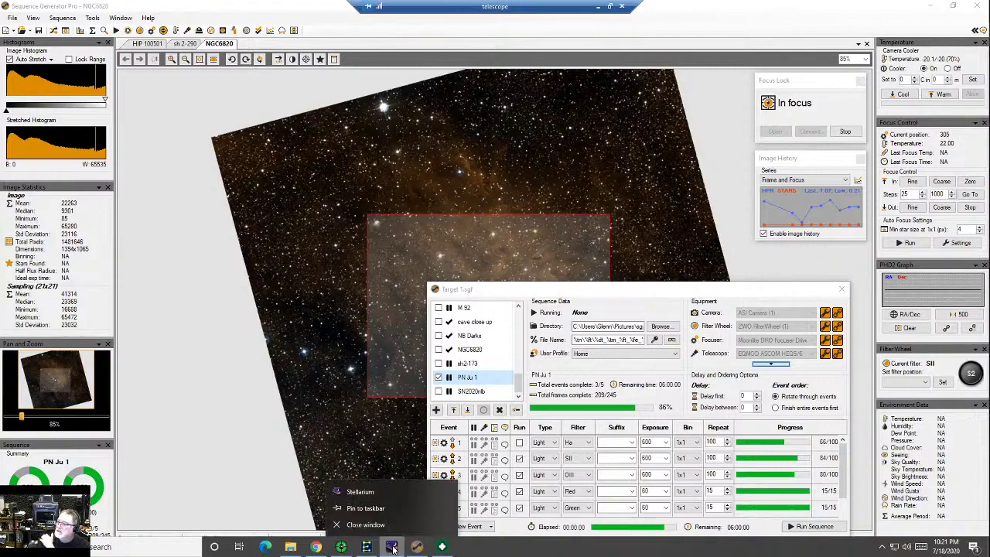
{"action": "left_click", "coordinate": [933, 14]}
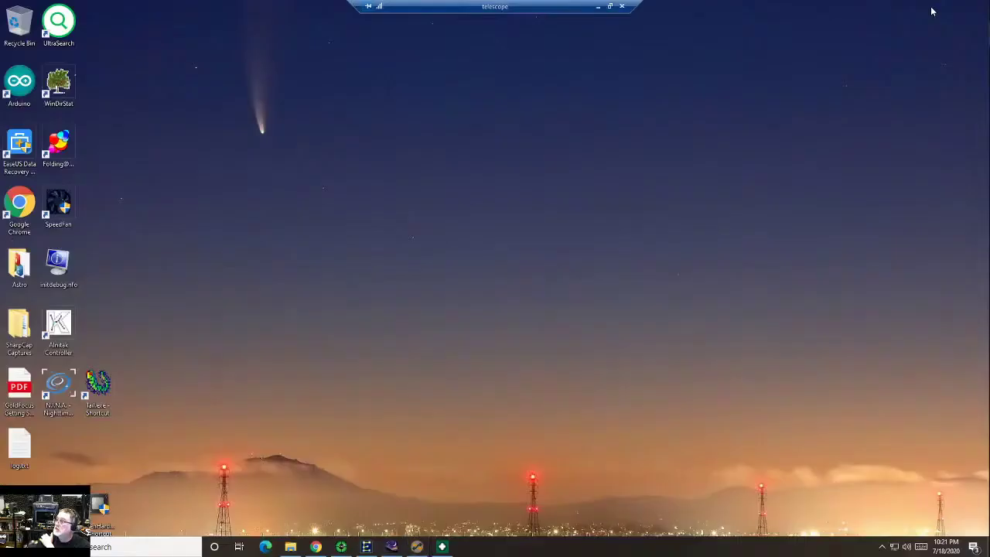
Restore the Stellarium window, check the mount's position near M 92 on the sky map, and minimize it again
{"action": "right_click", "coordinate": [397, 549]}
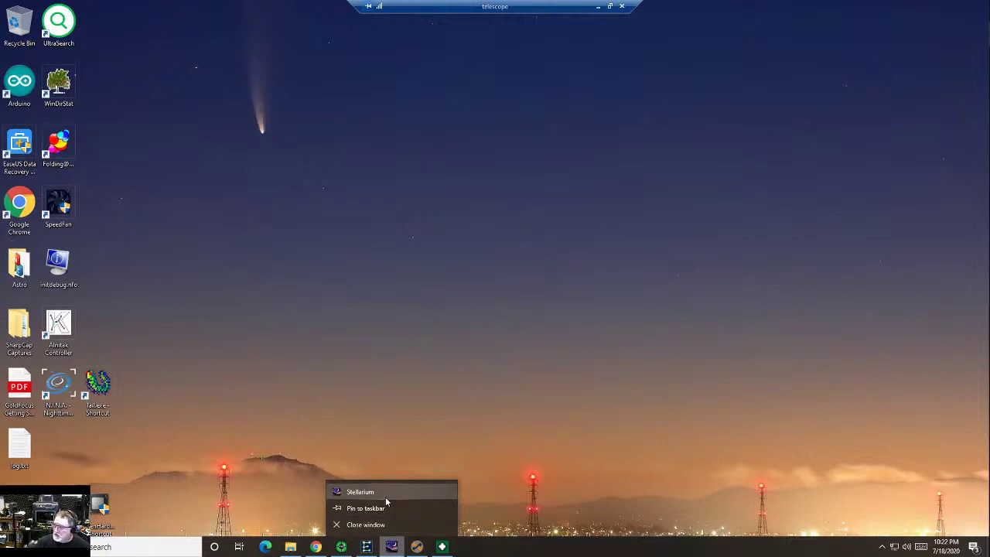
{"action": "left_click", "coordinate": [392, 550]}
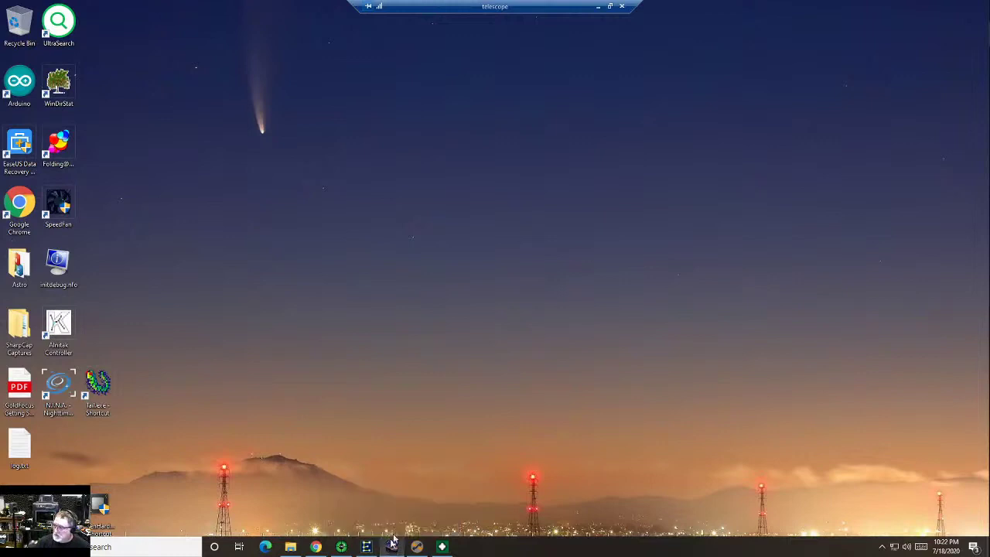
{"action": "mouse_move", "coordinate": [394, 550]}
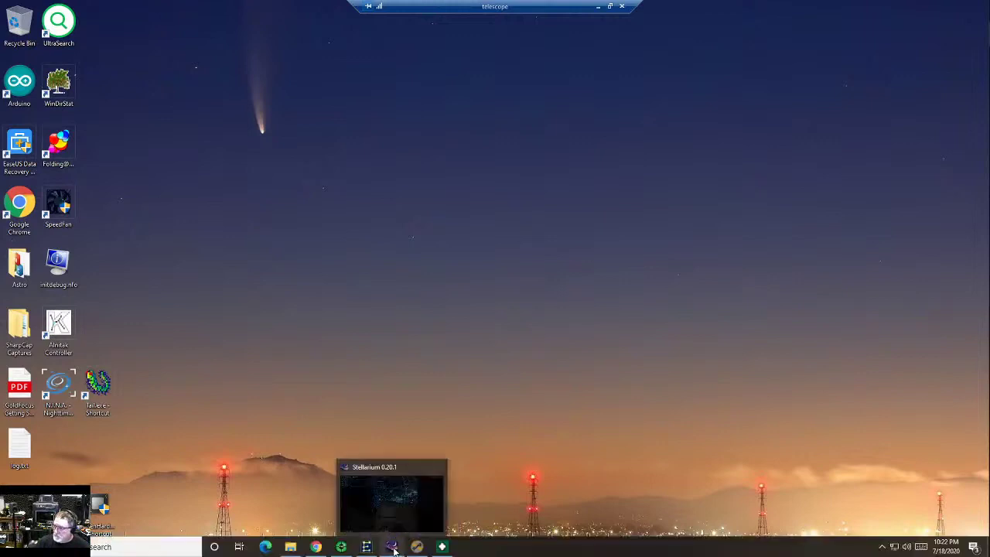
{"action": "mouse_move", "coordinate": [396, 502]}
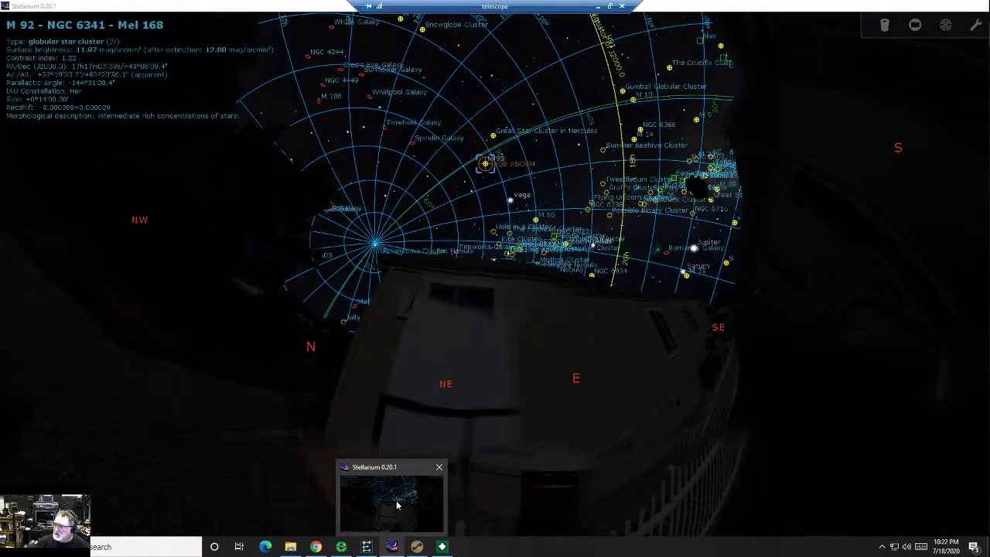
{"action": "right_click", "coordinate": [396, 503]}
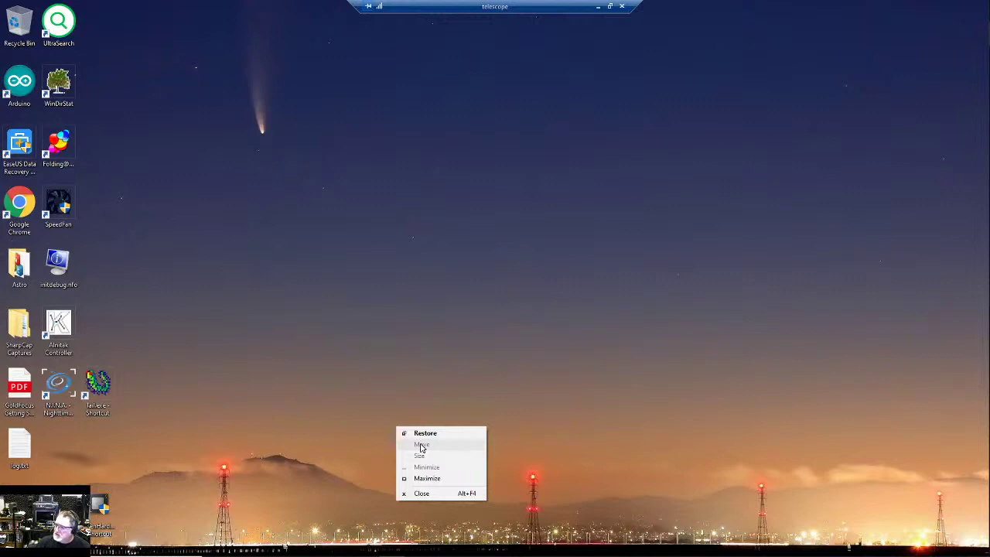
{"action": "key", "text": "Up"}
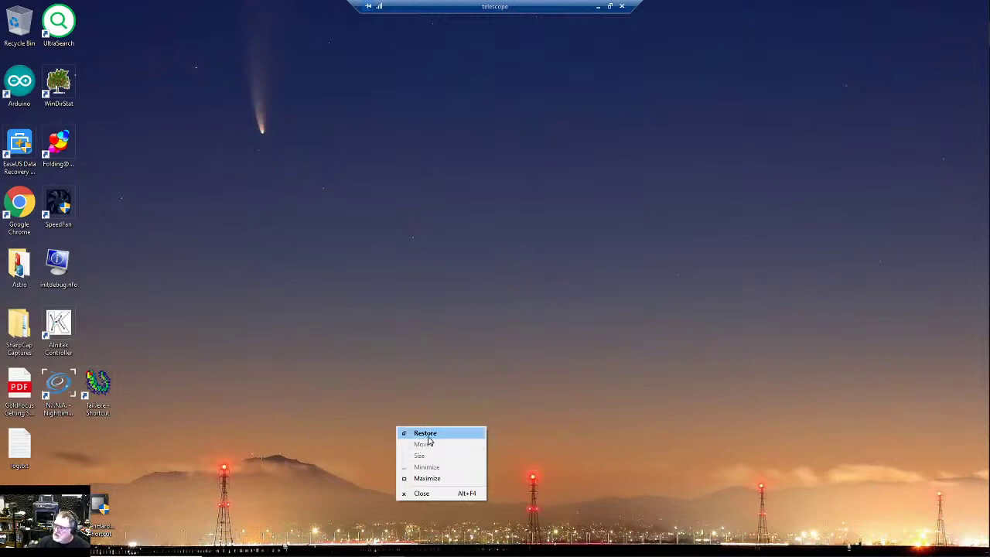
{"action": "key", "text": "Return"}
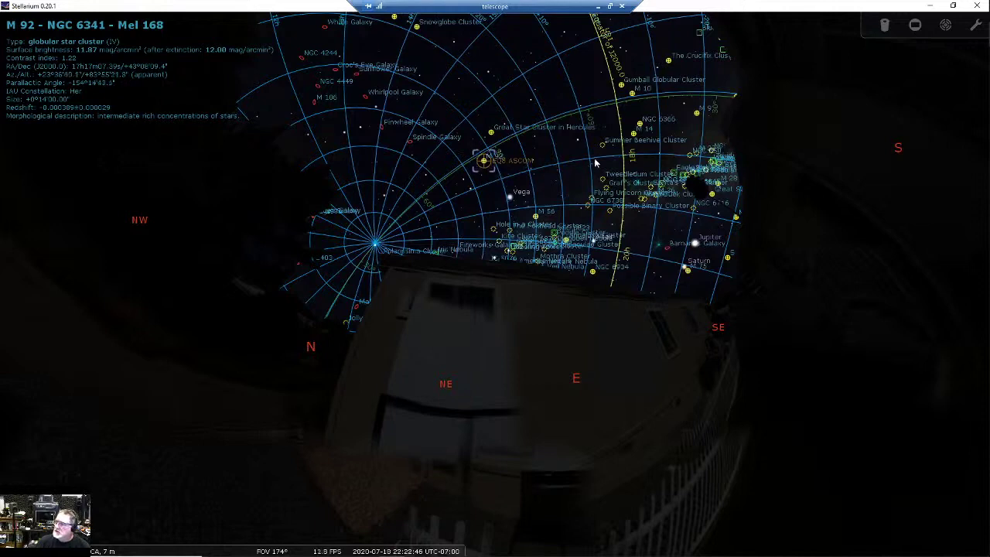
{"action": "left_click", "coordinate": [932, 9]}
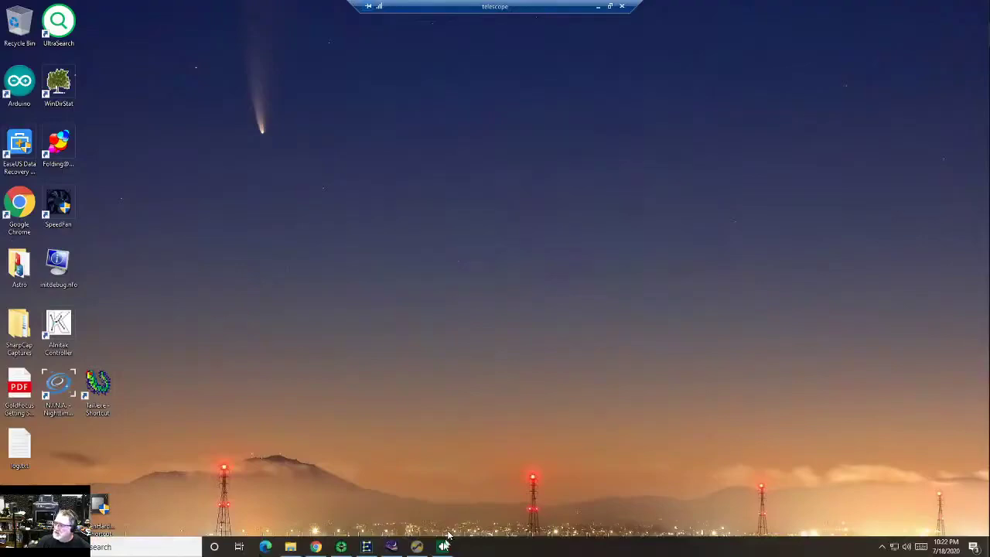
Switch back to Sequence Generator Pro, enable and select the M 92 target, and run the sequence
{"action": "left_click", "coordinate": [416, 547]}
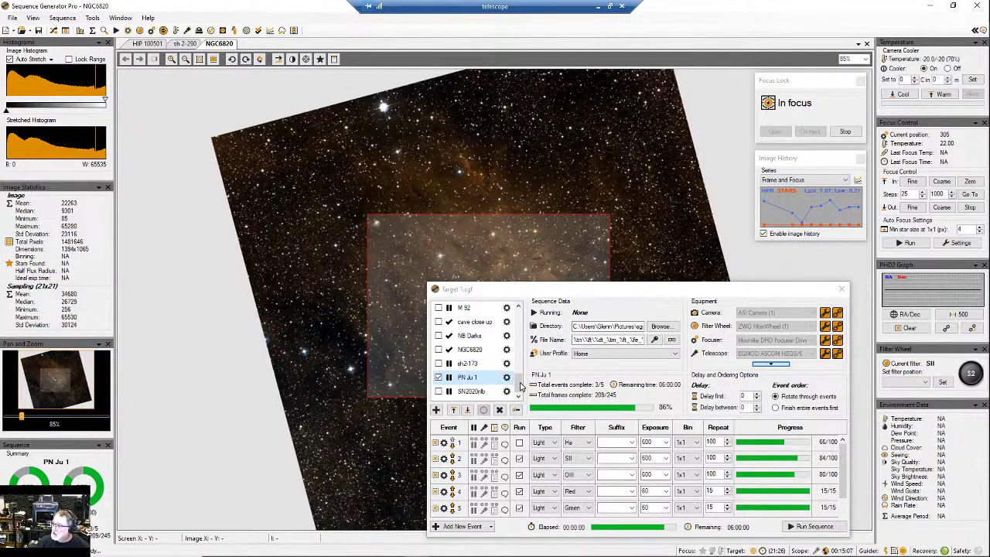
{"action": "scroll", "coordinate": [519, 376], "scroll_direction": "up", "scroll_amount": 2}
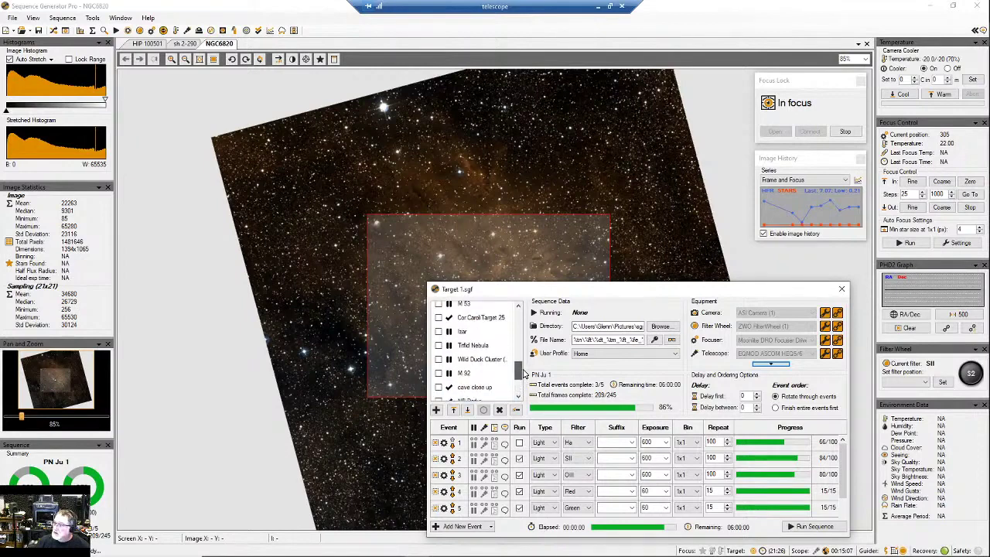
{"action": "left_click", "coordinate": [438, 373]}
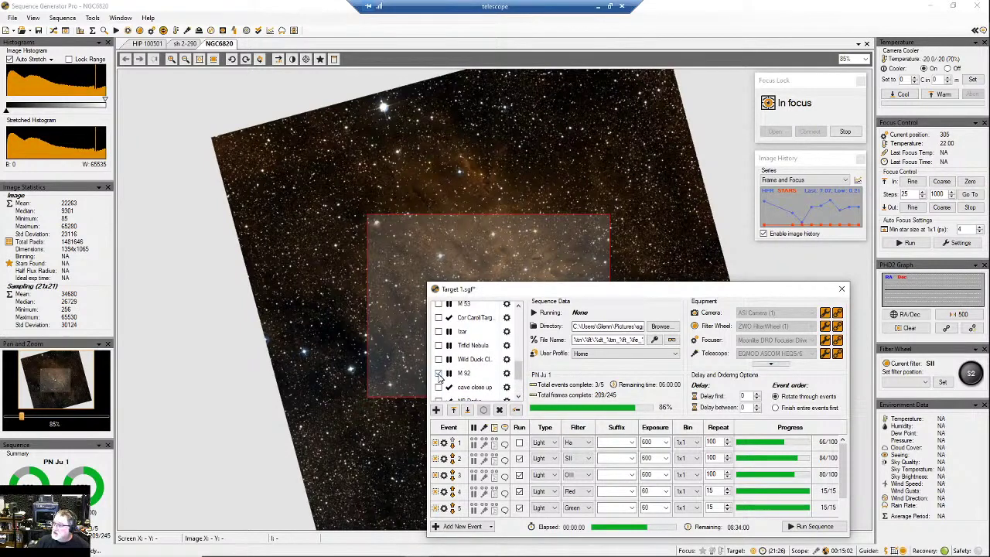
{"action": "left_click", "coordinate": [466, 374]}
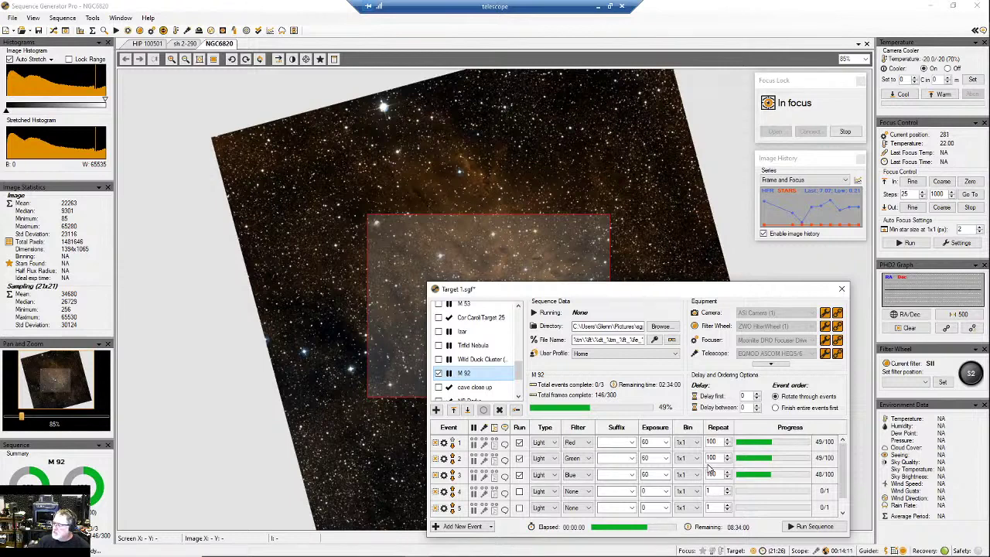
{"action": "left_click", "coordinate": [815, 531]}
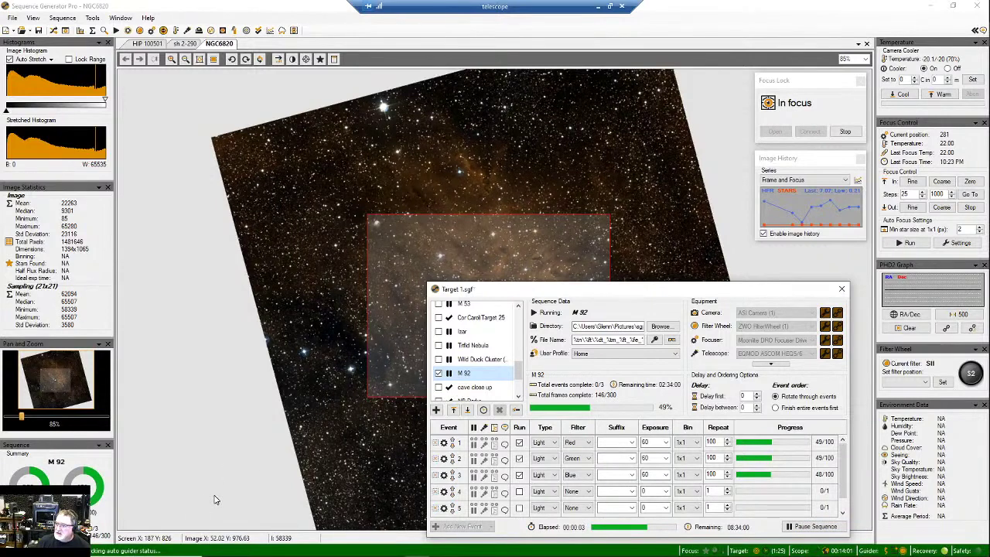
Check the guide camera view and guide stats in PHD2 Guiding, minimize it, and move the sequence window clear of the plate solve image
{"action": "mouse_move", "coordinate": [232, 551]}
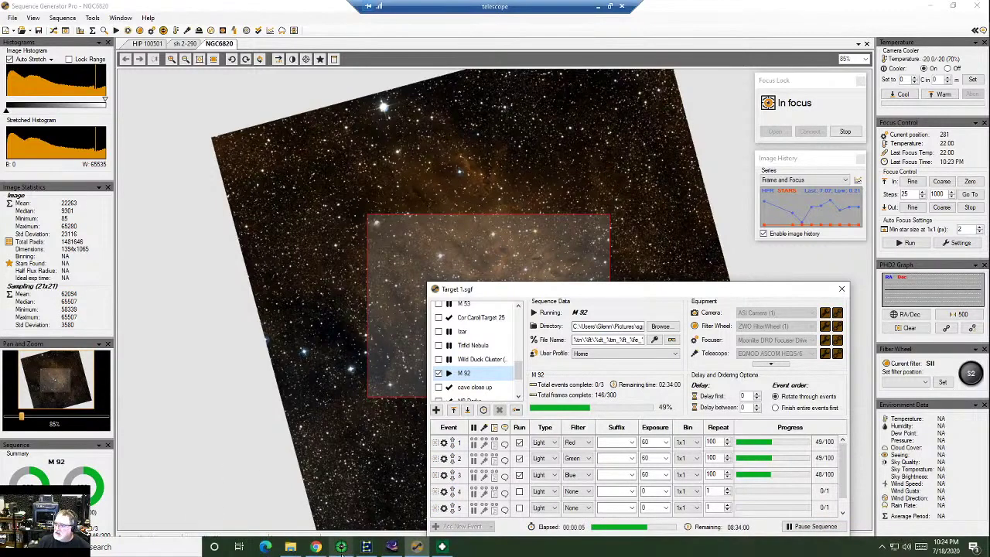
{"action": "left_click", "coordinate": [341, 546]}
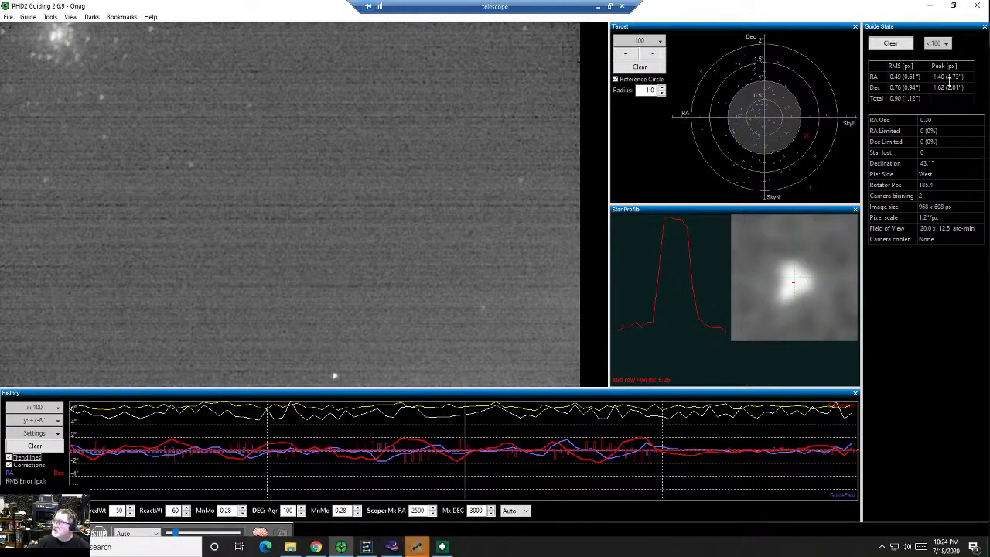
{"action": "left_click", "coordinate": [929, 6]}
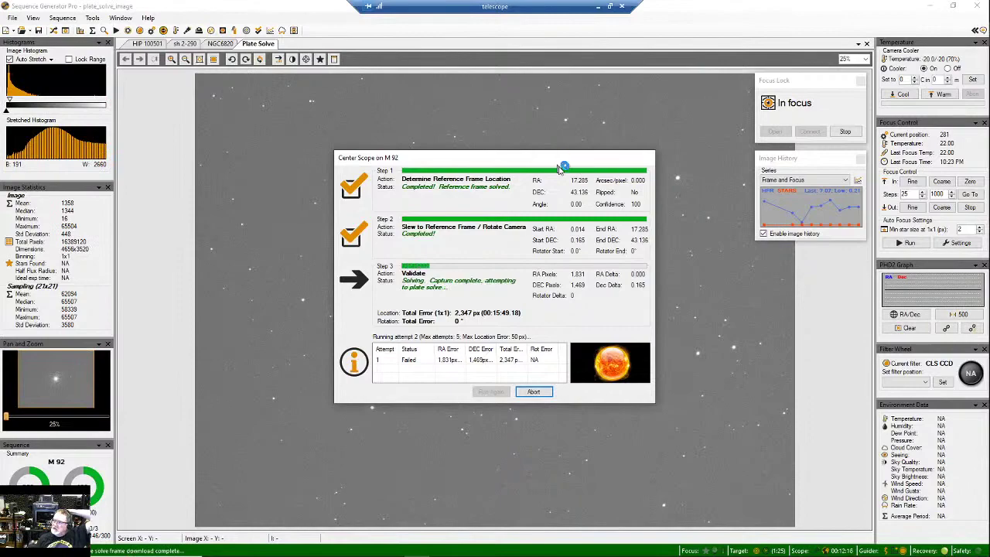
{"action": "left_click_drag", "start_coordinate": [567, 159], "coordinate": [866, 290]}
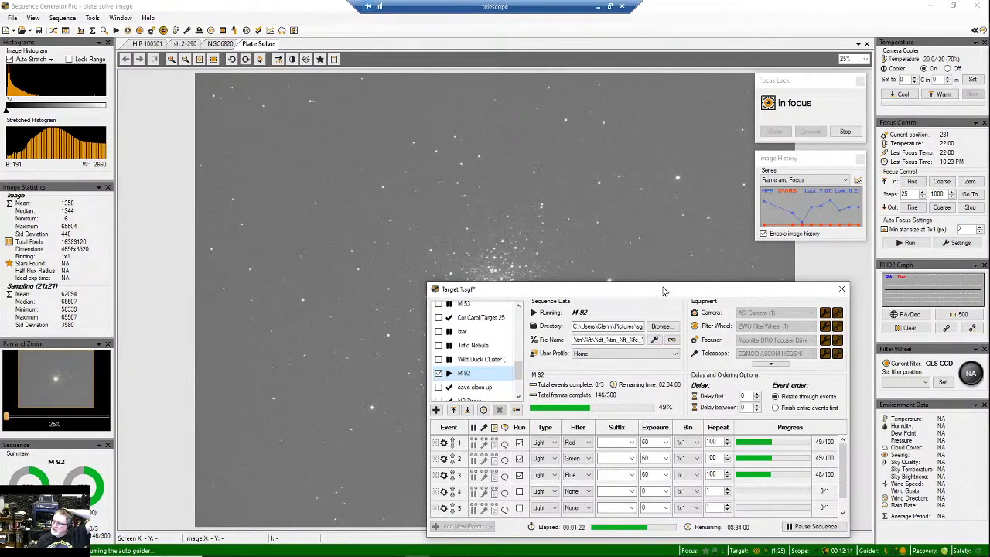
{"action": "left_click_drag", "start_coordinate": [663, 291], "coordinate": [791, 282]}
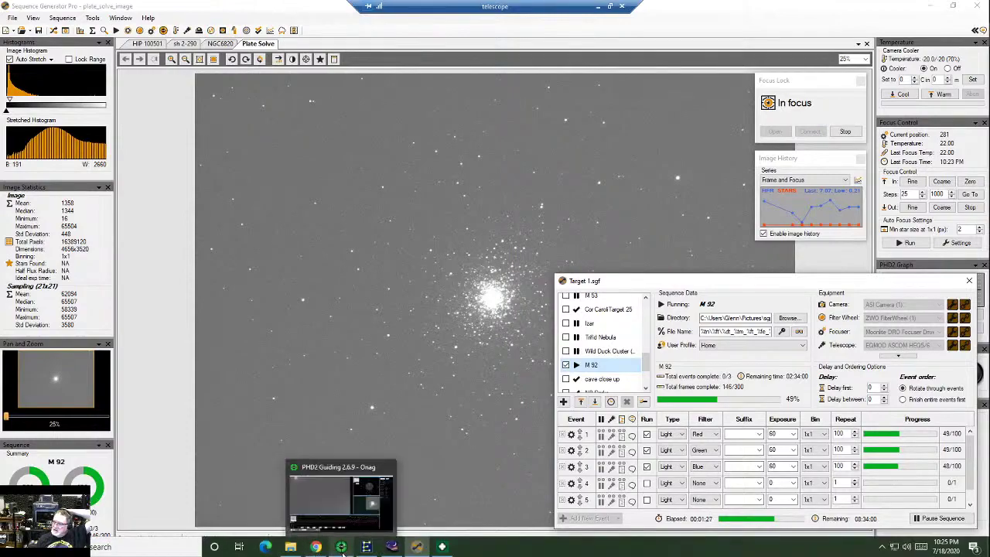
Bring up PHD2 Guiding, clear its guiding history graph and target plot, and minimize it again
{"action": "left_click", "coordinate": [341, 549]}
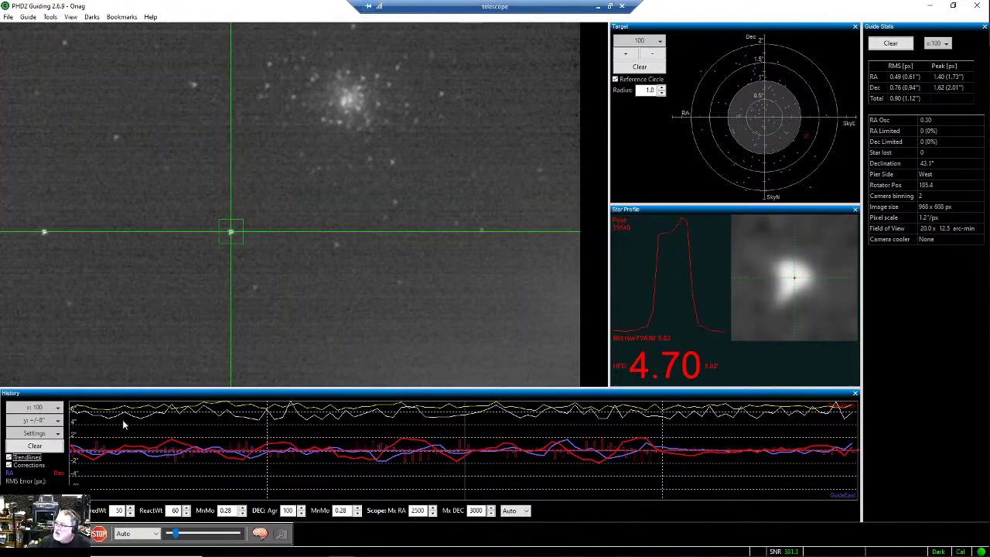
{"action": "left_click", "coordinate": [35, 446]}
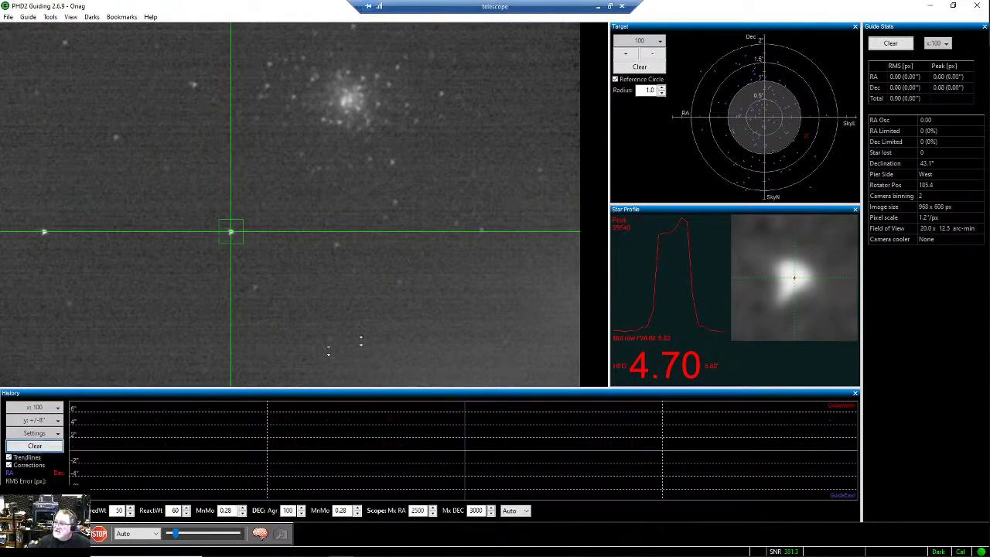
{"action": "left_click", "coordinate": [640, 66]}
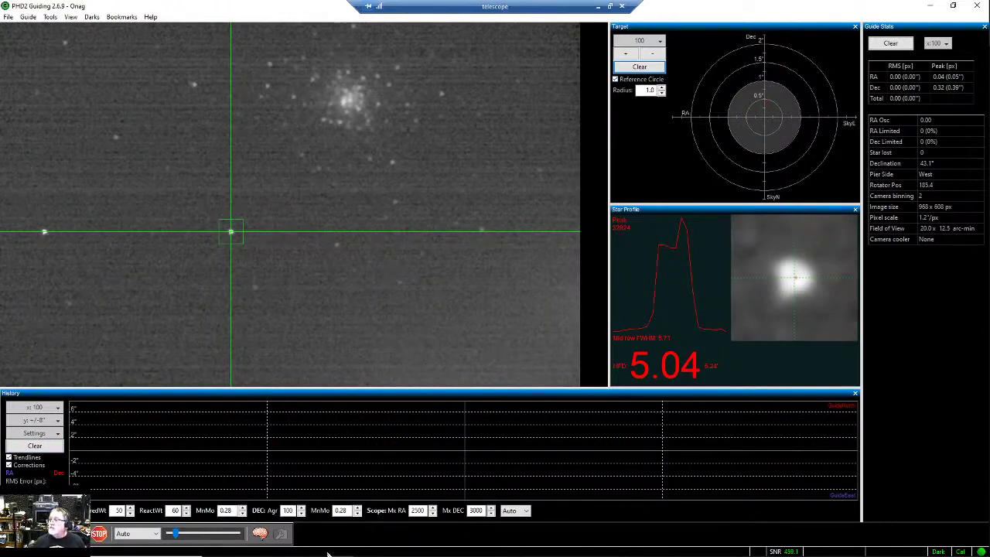
{"action": "mouse_move", "coordinate": [333, 547]}
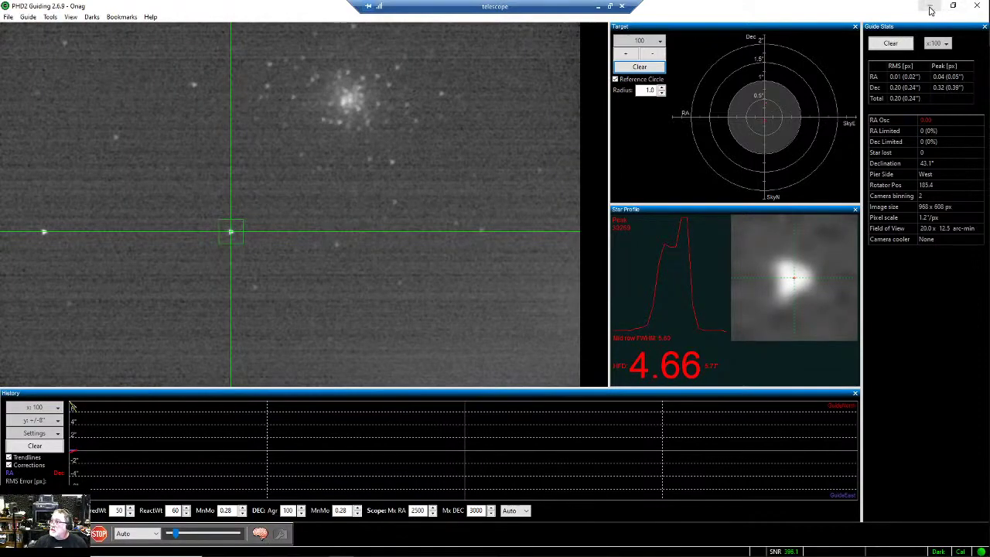
{"action": "left_click", "coordinate": [928, 6]}
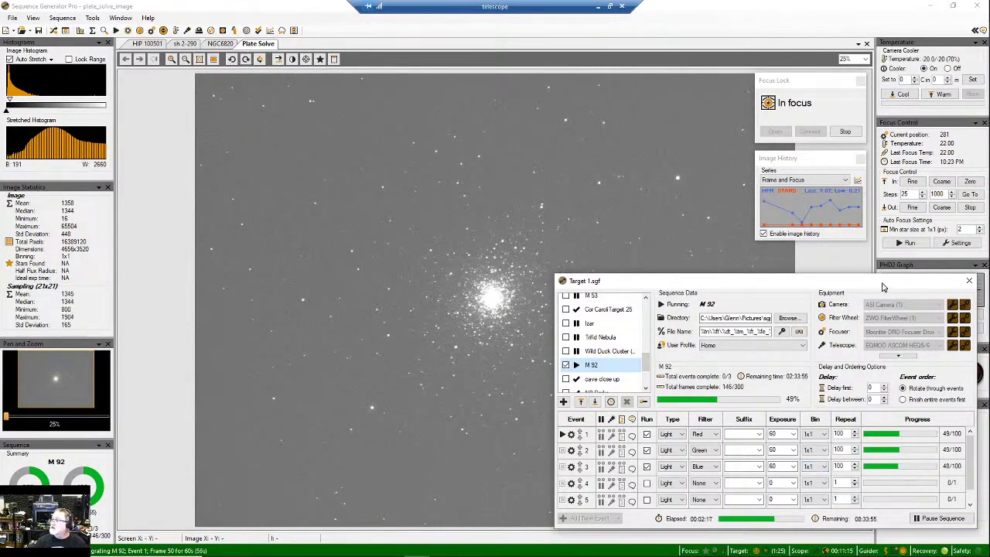
Move the sequence window aside to examine the M 92 image and put it back beside the cluster while the exposures run
{"action": "left_click_drag", "start_coordinate": [884, 282], "coordinate": [819, 285]}
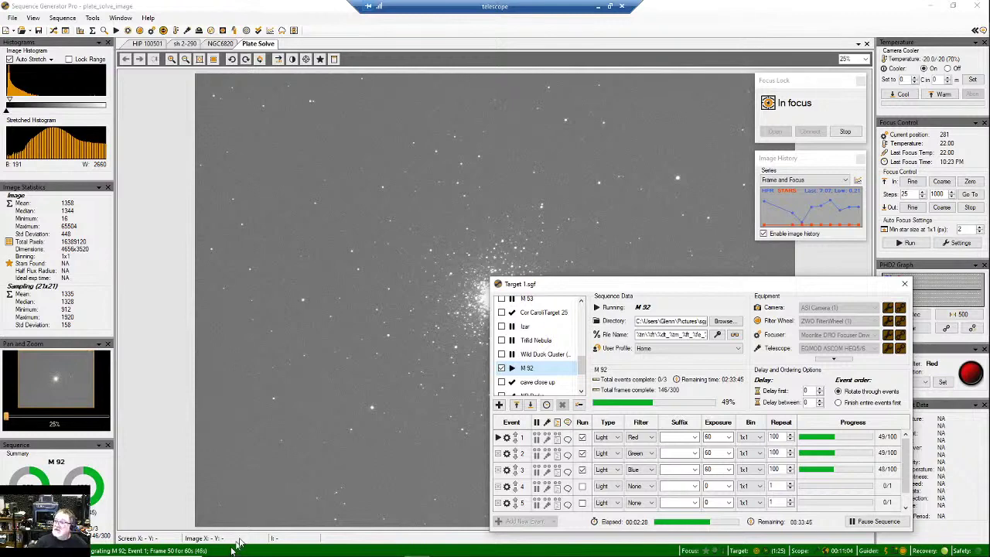
{"action": "left_click_drag", "start_coordinate": [591, 291], "coordinate": [576, 382]}
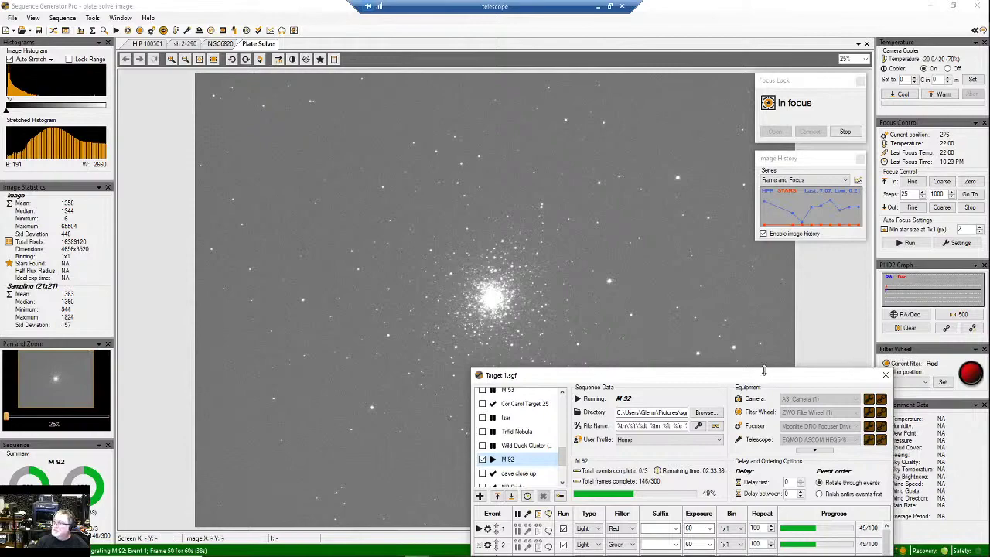
{"action": "left_click_drag", "start_coordinate": [764, 378], "coordinate": [743, 264]}
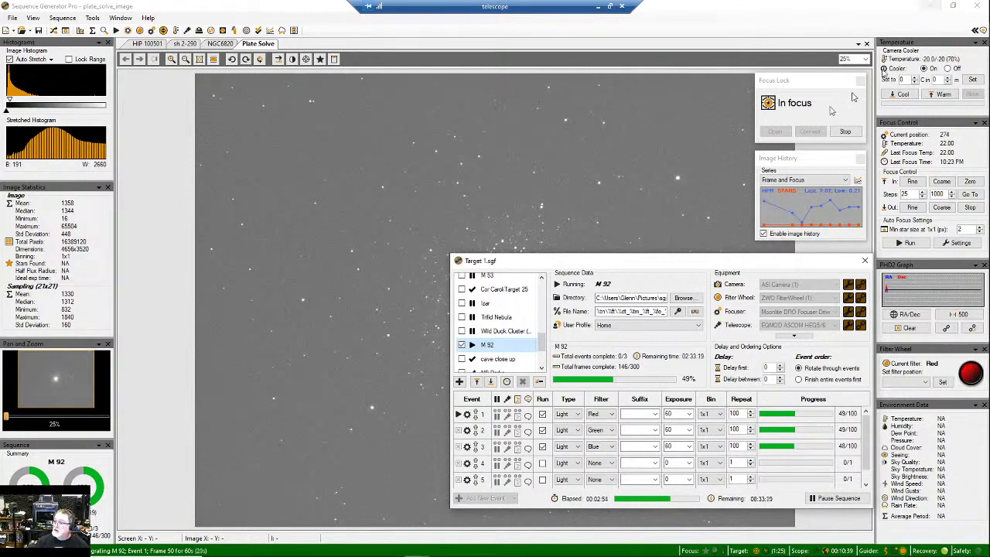
{"action": "left_click_drag", "start_coordinate": [659, 267], "coordinate": [641, 363]}
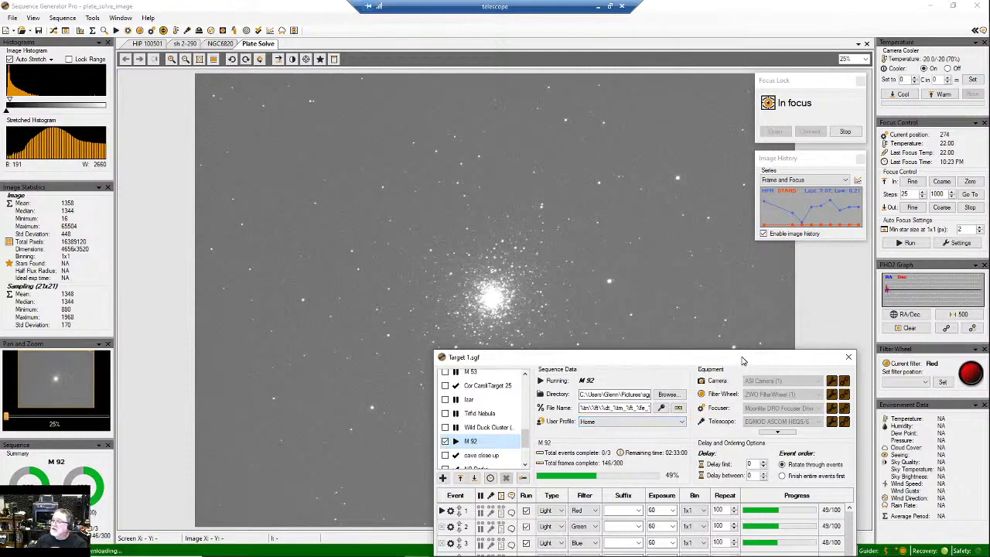
{"action": "left_click_drag", "start_coordinate": [740, 358], "coordinate": [806, 364]}
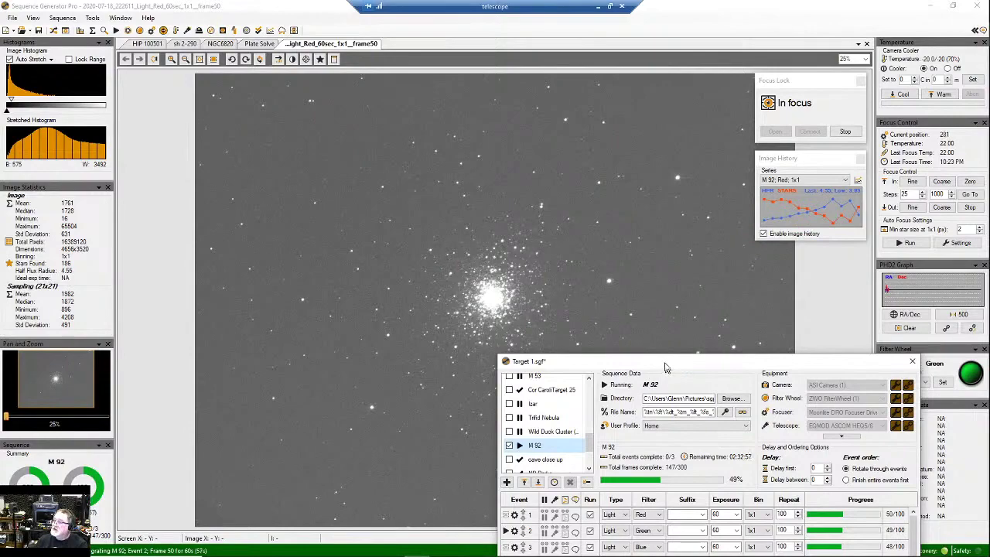
{"action": "left_click_drag", "start_coordinate": [667, 366], "coordinate": [588, 248]}
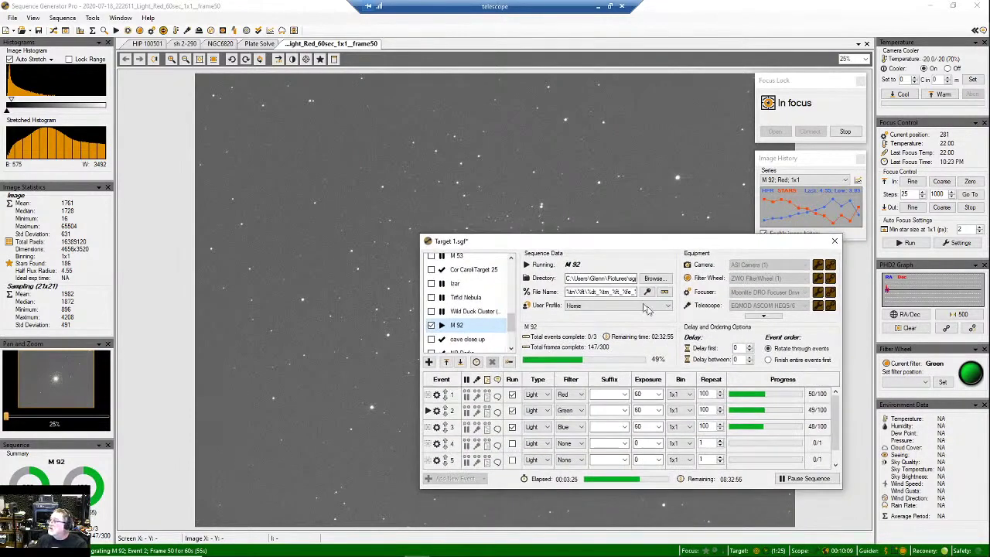
{"action": "mouse_move", "coordinate": [798, 552]}
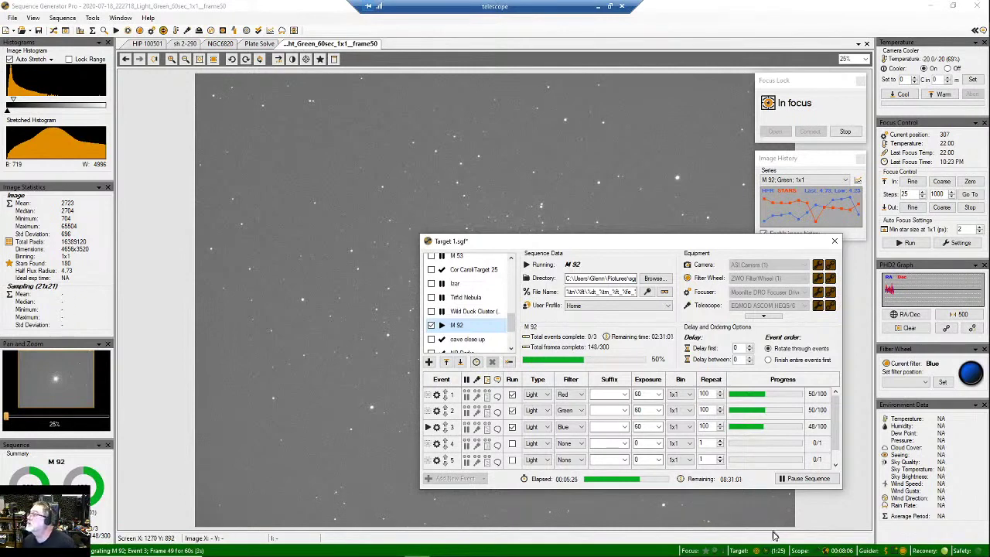
Minimize Sequence Generator Pro, launch AstroToaster from the Astro folder, and decline continuing the last session
{"action": "mouse_move", "coordinate": [778, 555]}
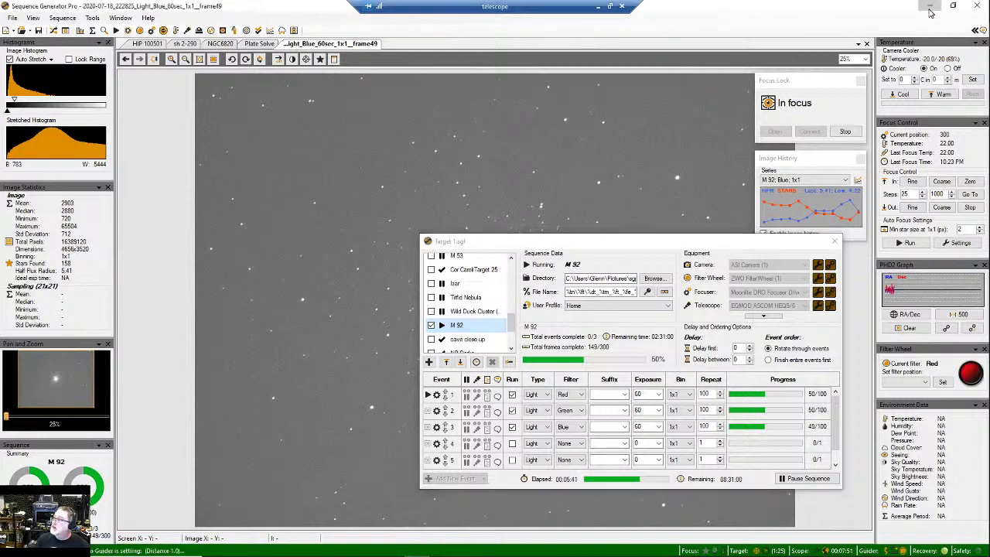
{"action": "left_click", "coordinate": [930, 12]}
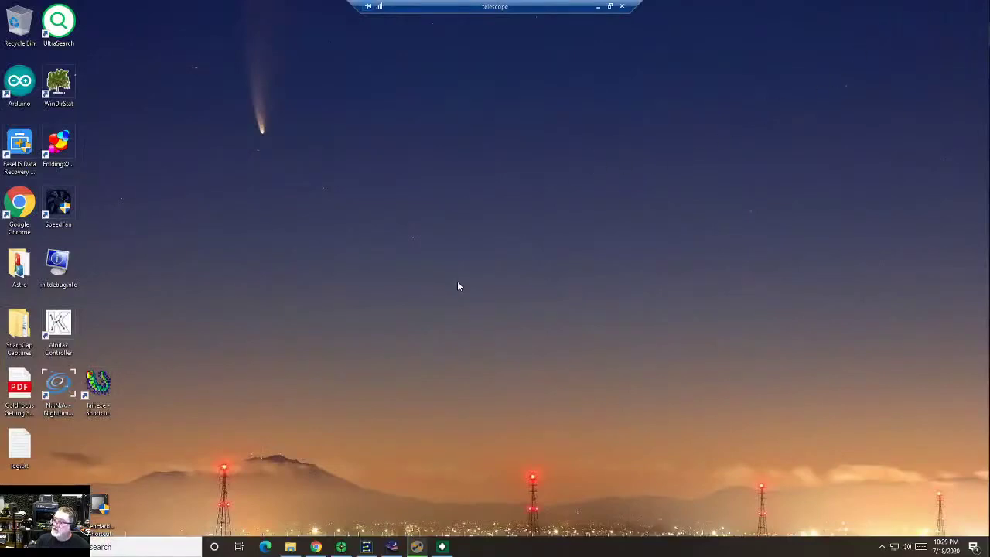
{"action": "left_click", "coordinate": [290, 548]}
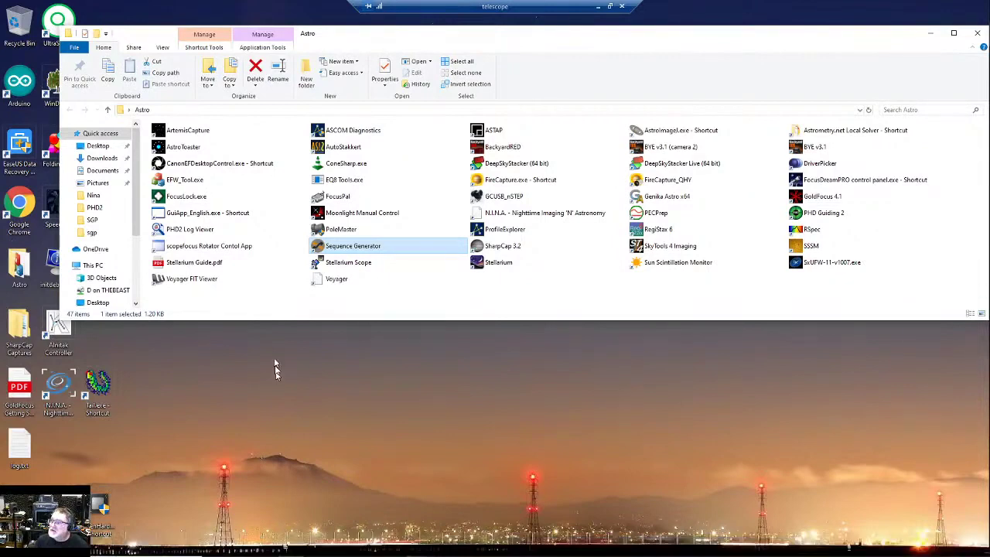
{"action": "double_click", "coordinate": [195, 151]}
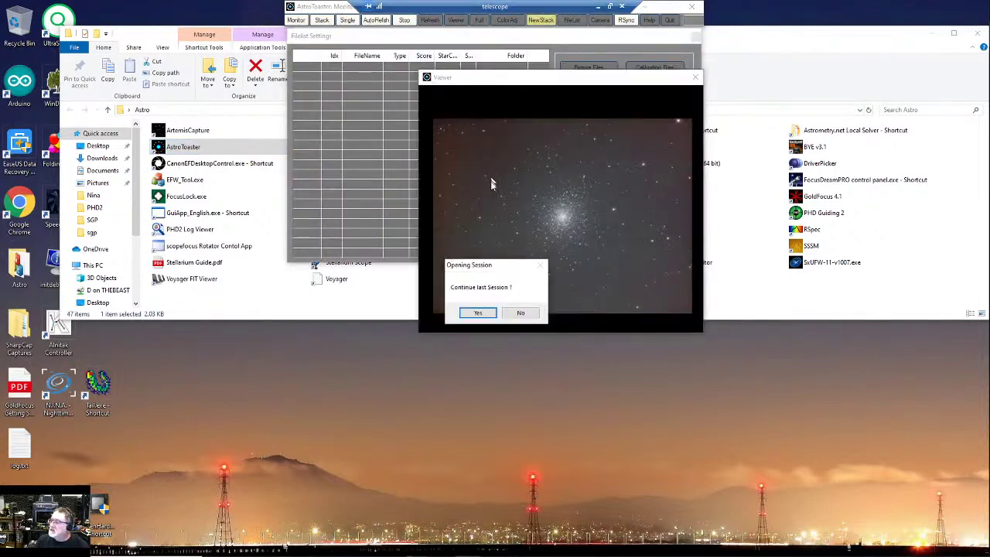
{"action": "left_click", "coordinate": [519, 314]}
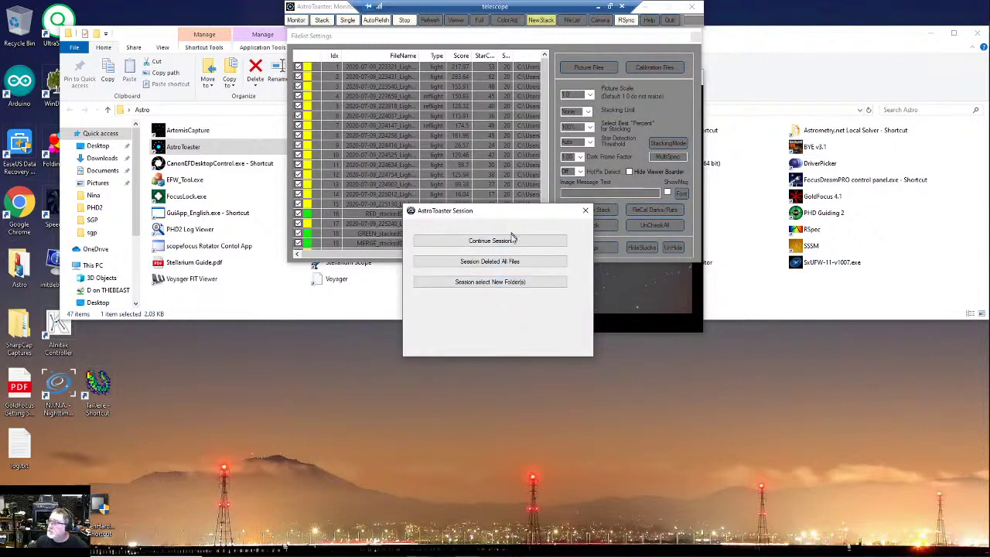
Choose new folders for the AstroToaster session, set the M 92 Light folder as the monitor folder, and save the folder changes
{"action": "left_click", "coordinate": [513, 286]}
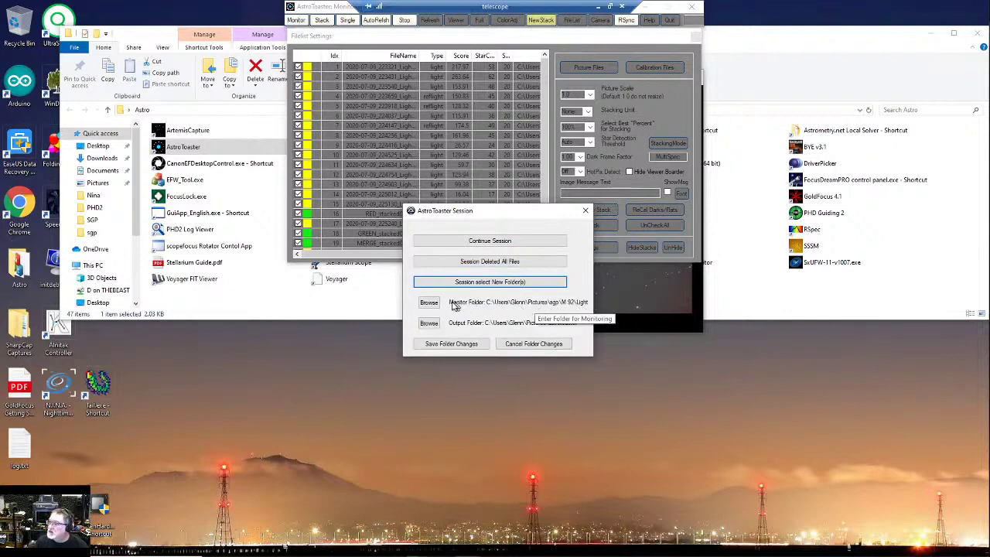
{"action": "left_click", "coordinate": [429, 303]}
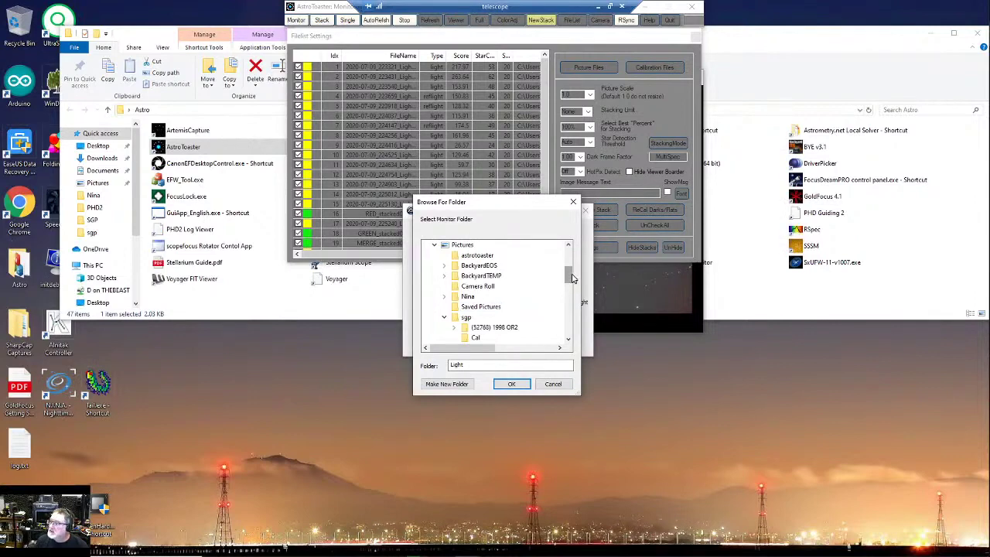
{"action": "left_click_drag", "start_coordinate": [572, 278], "coordinate": [572, 295]}
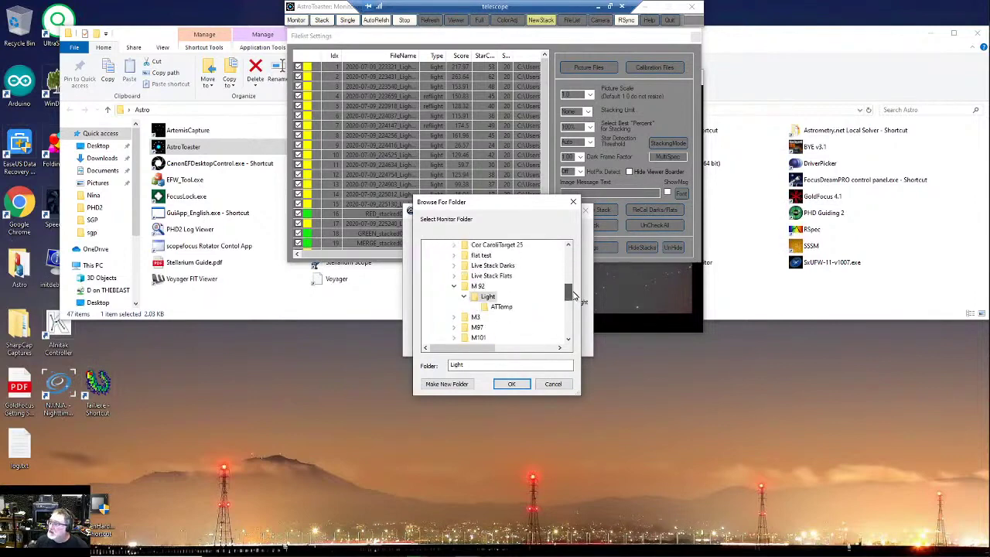
{"action": "left_click", "coordinate": [513, 384]}
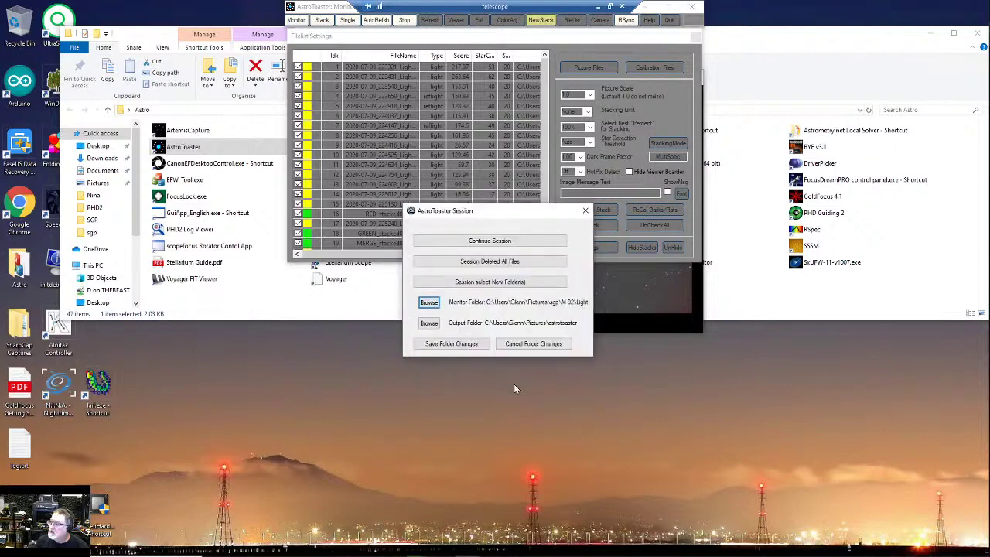
{"action": "left_click", "coordinate": [468, 345]}
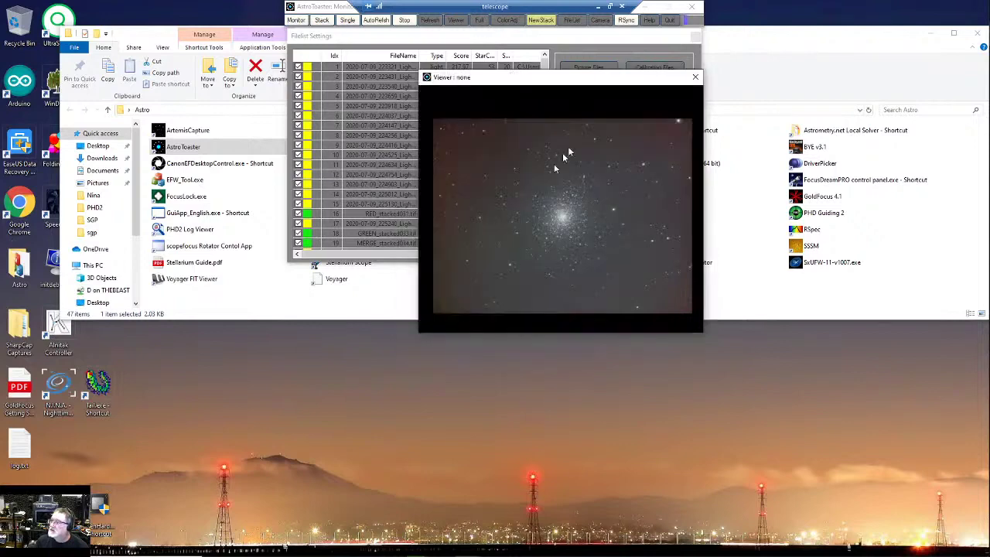
Place the viewer and AstroToaster windows apart, and turn on folder monitoring, auto stacking and auto refresh of the processed image
{"action": "left_click_drag", "start_coordinate": [594, 81], "coordinate": [265, 225]}
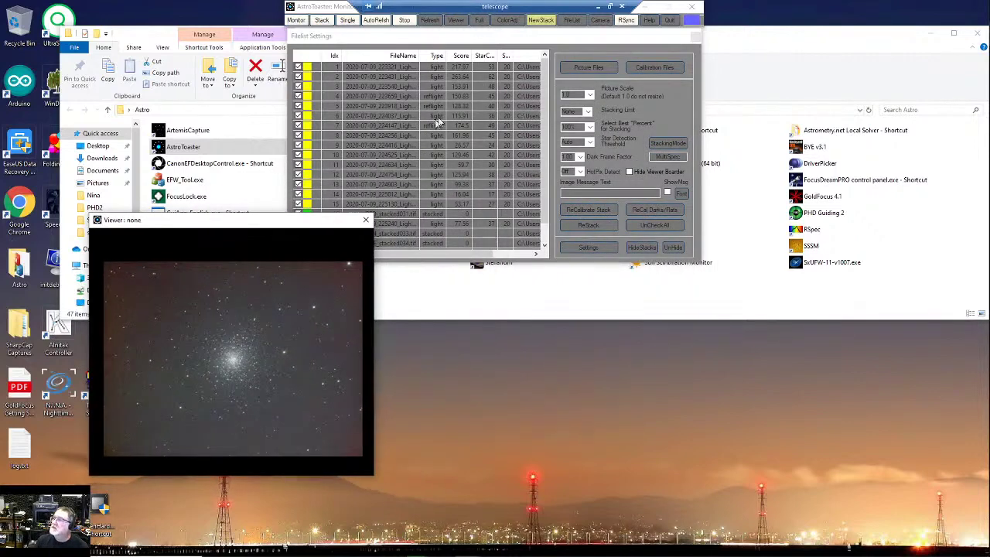
{"action": "left_click", "coordinate": [662, 6]}
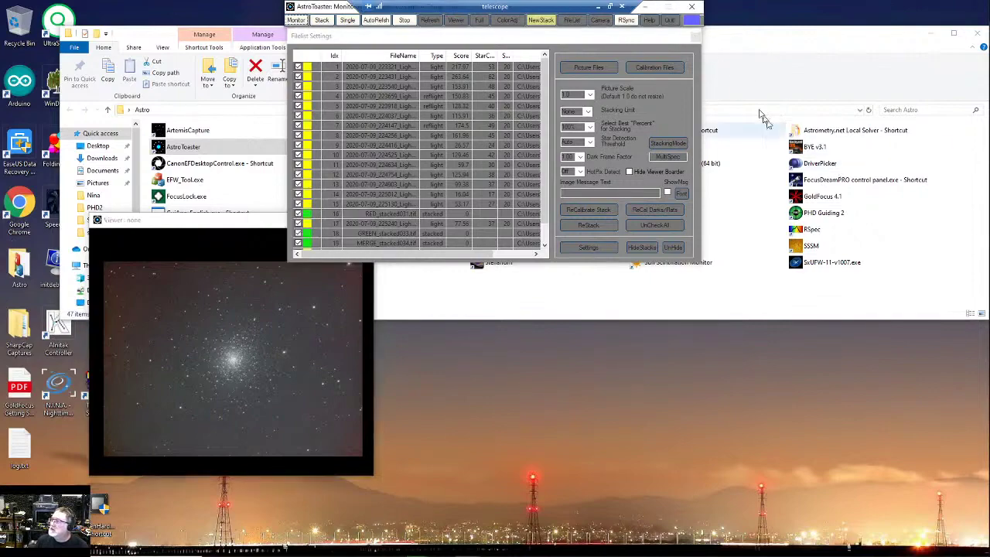
{"action": "left_click_drag", "start_coordinate": [328, 6], "coordinate": [480, 91]}
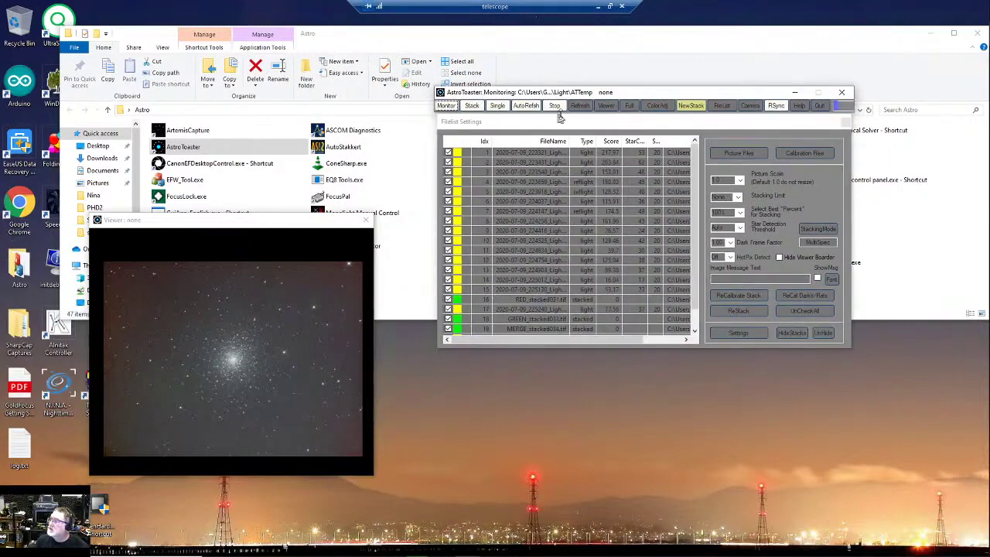
{"action": "left_click", "coordinate": [448, 106]}
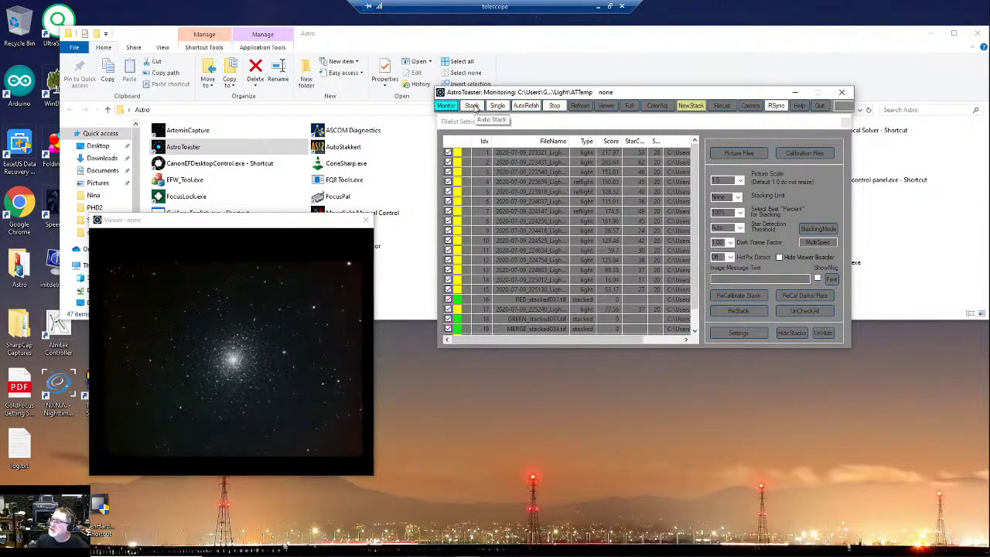
{"action": "left_click", "coordinate": [473, 106]}
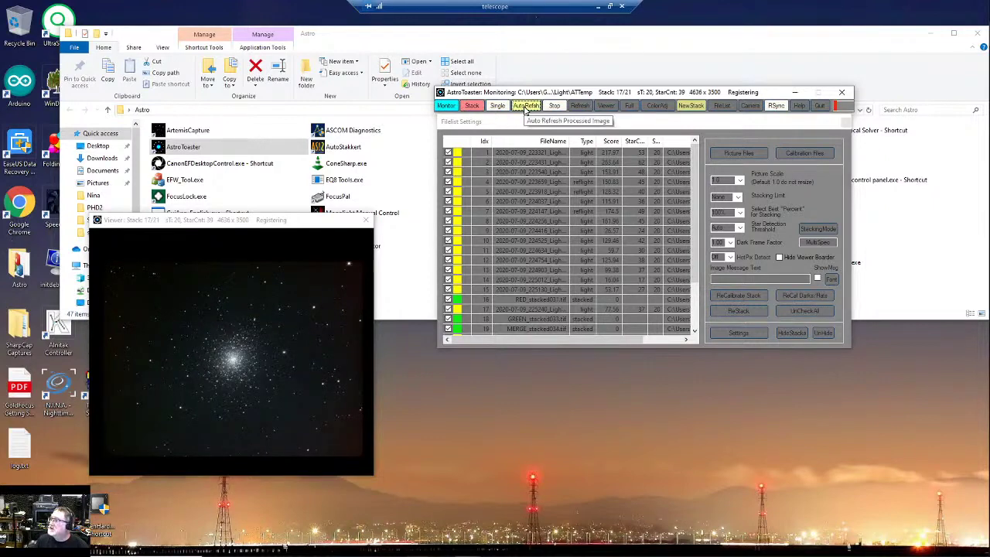
{"action": "left_click", "coordinate": [525, 106]}
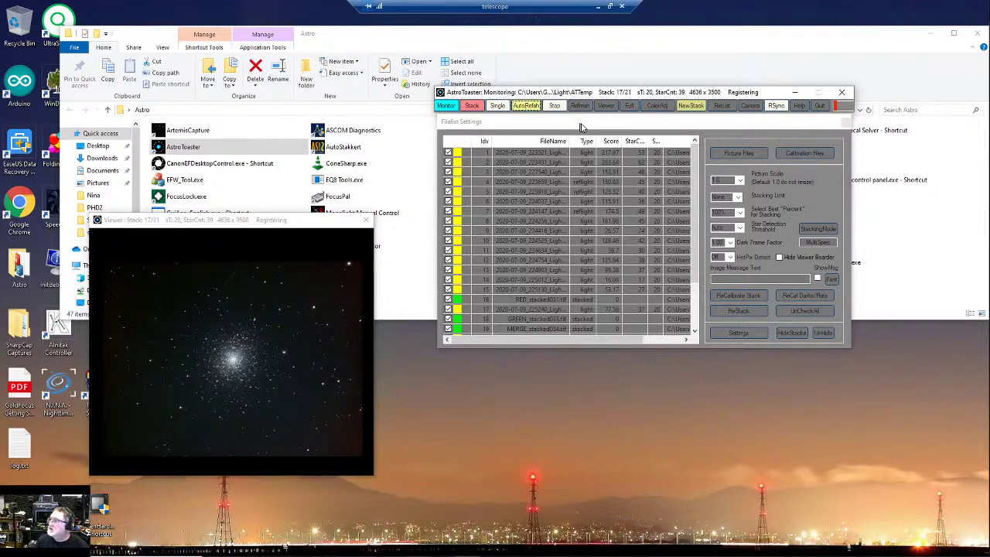
Open the Color Adjustments window, arrange it between the viewer and the main AstroToaster window, and look through the file list
{"action": "left_click", "coordinate": [657, 107]}
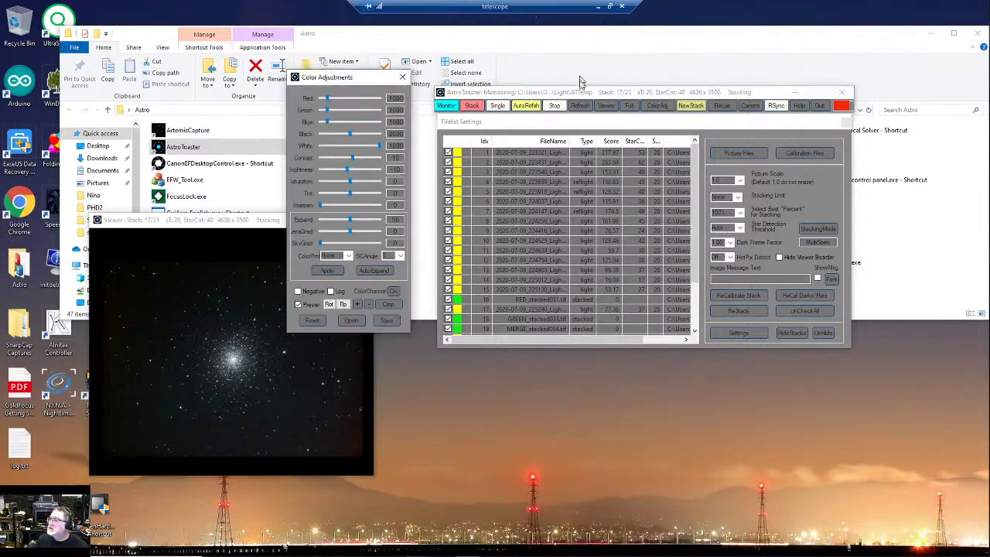
{"action": "left_click_drag", "start_coordinate": [353, 83], "coordinate": [374, 207]}
{"action": "left_click", "coordinate": [694, 106]}
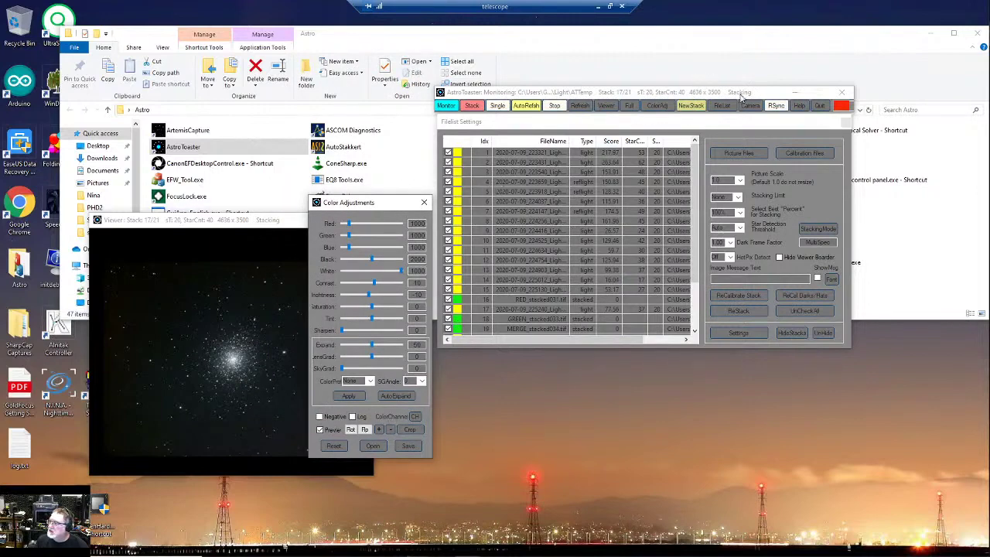
{"action": "left_click_drag", "start_coordinate": [740, 95], "coordinate": [835, 215]}
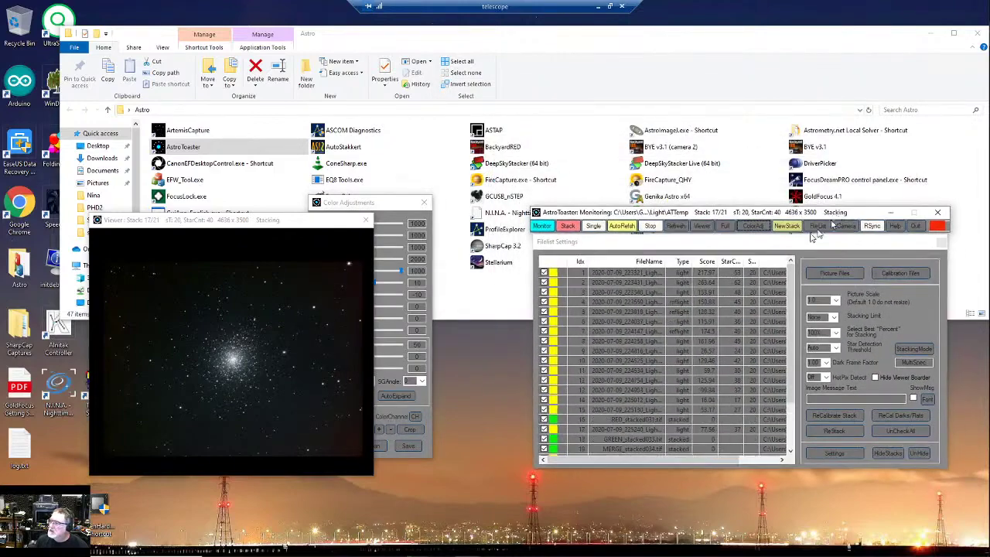
{"action": "left_click_drag", "start_coordinate": [371, 208], "coordinate": [453, 211]}
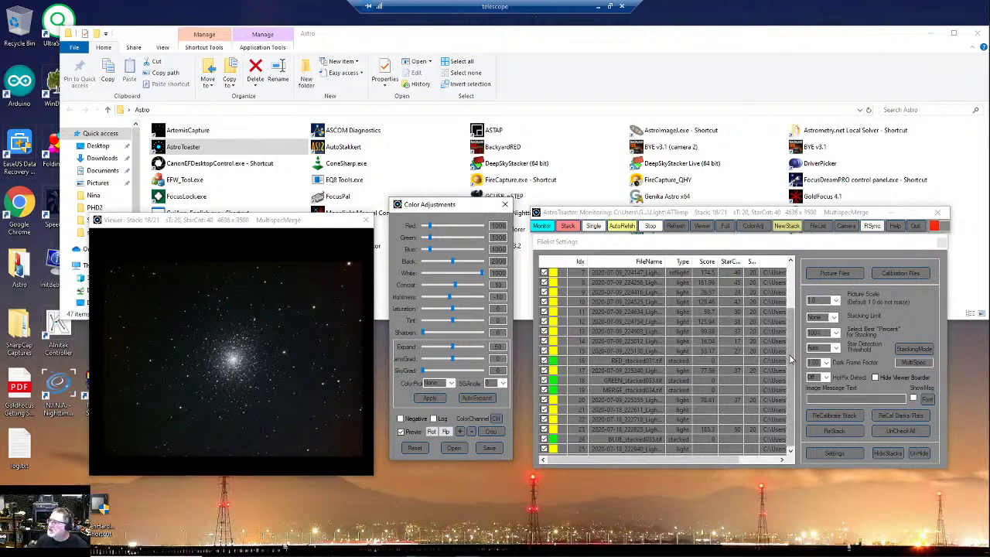
{"action": "left_click_drag", "start_coordinate": [790, 360], "coordinate": [790, 309]}
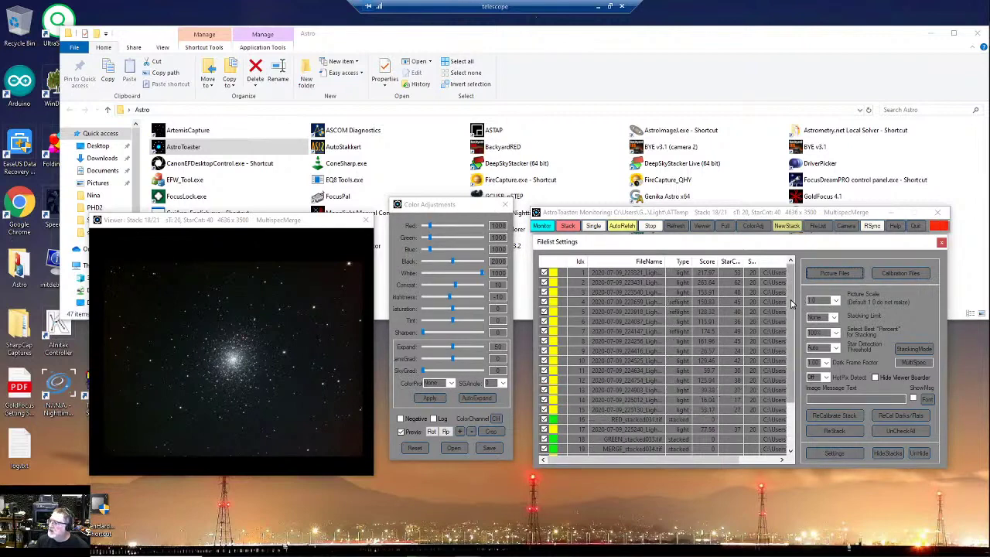
{"action": "left_click_drag", "start_coordinate": [791, 303], "coordinate": [794, 349]}
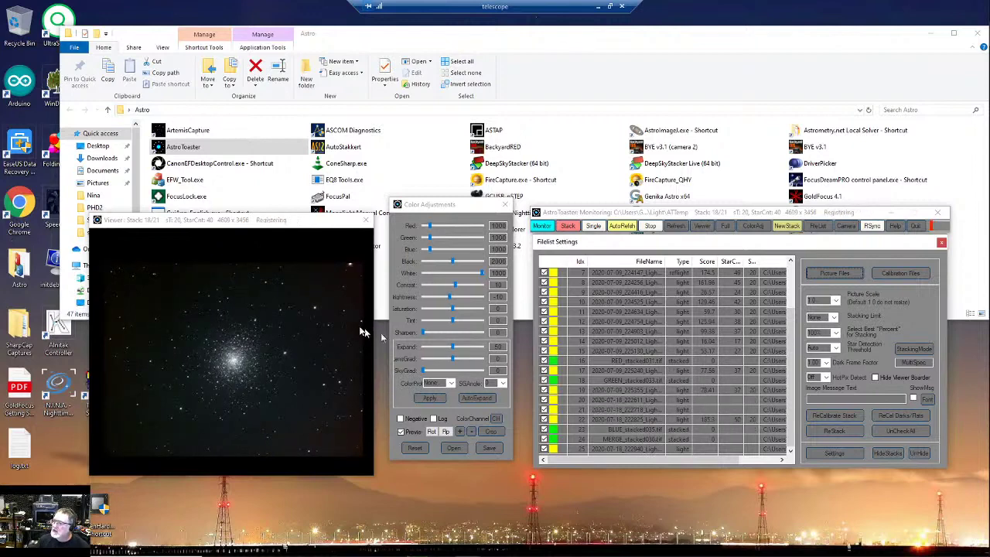
Move the viewer window clear of the color adjustments and enlarge it to show the stacked cluster at a larger scale
{"action": "left_click_drag", "start_coordinate": [248, 222], "coordinate": [192, 55]}
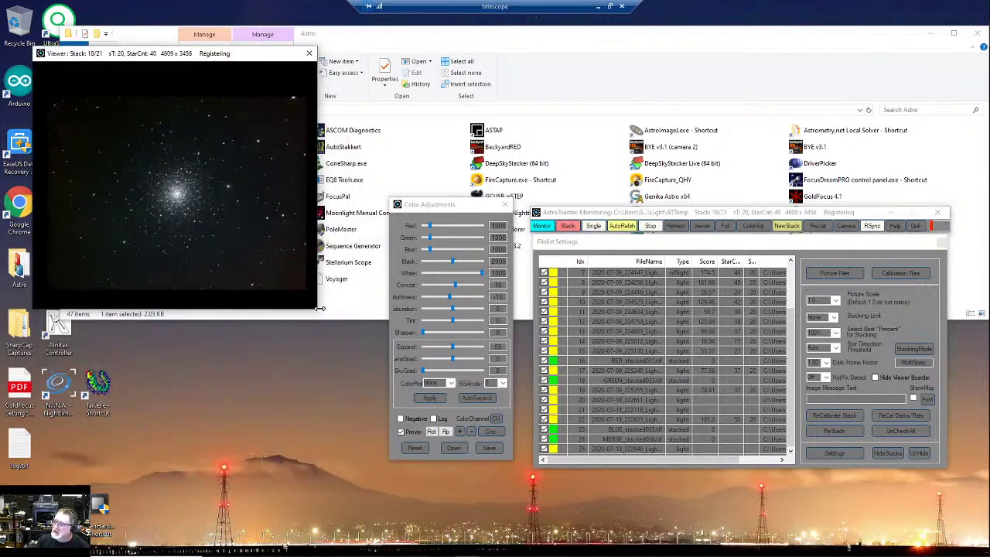
{"action": "left_click_drag", "start_coordinate": [318, 311], "coordinate": [594, 536]}
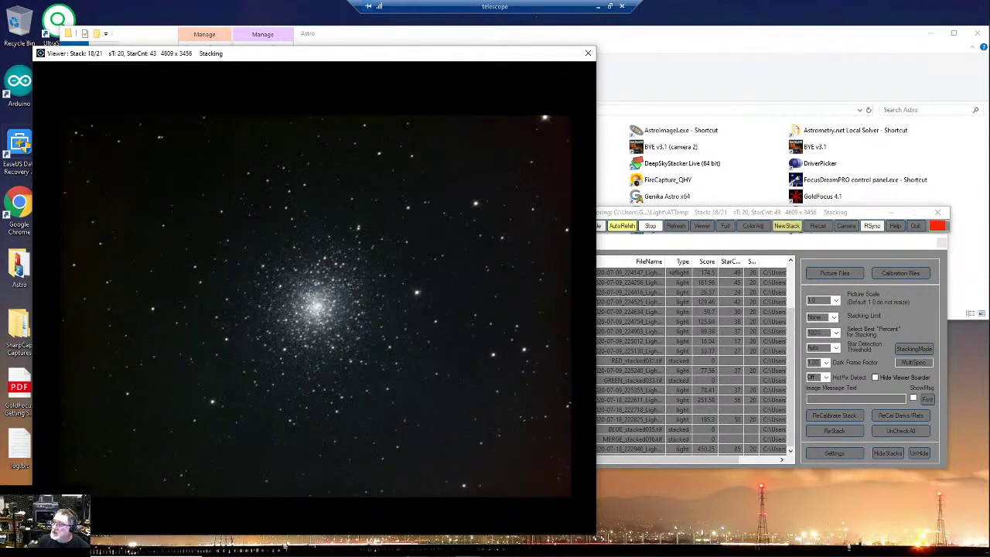
{"action": "left_click_drag", "start_coordinate": [594, 536], "coordinate": [678, 536]}
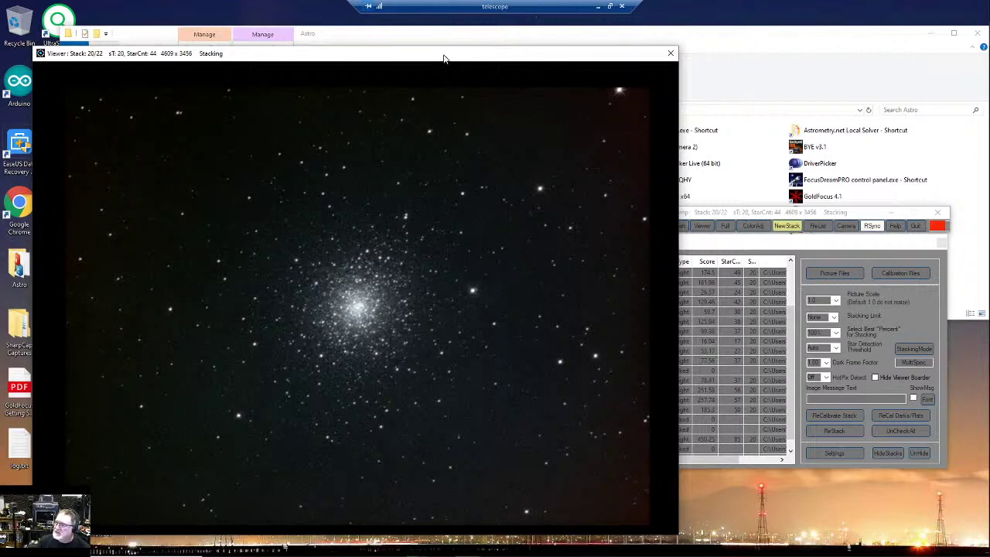
{"action": "left_click_drag", "start_coordinate": [445, 57], "coordinate": [419, 50]}
Switch back to Sequence Generator Pro and move the sequence window off the M 92 image to show the whole frame
{"action": "mouse_move", "coordinate": [433, 553]}
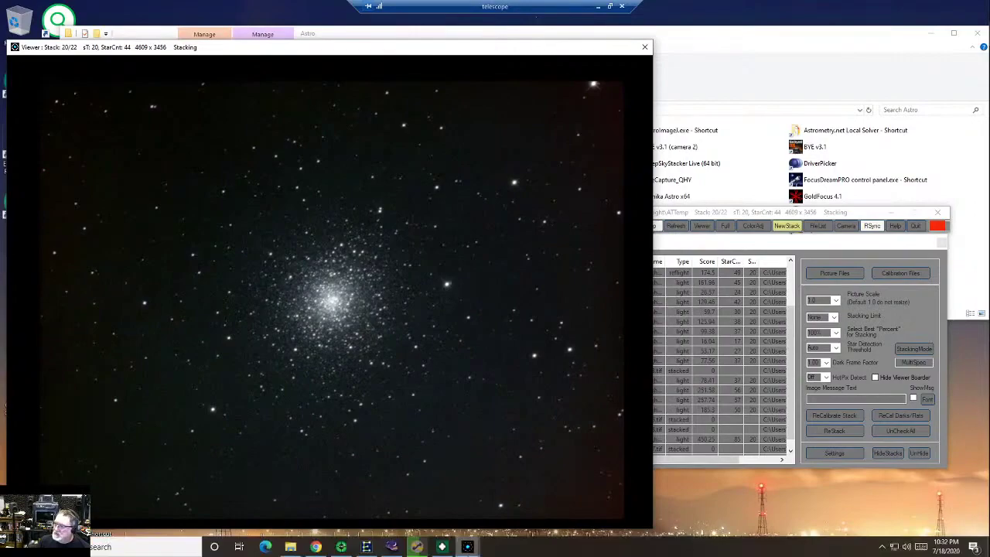
{"action": "left_click", "coordinate": [417, 548]}
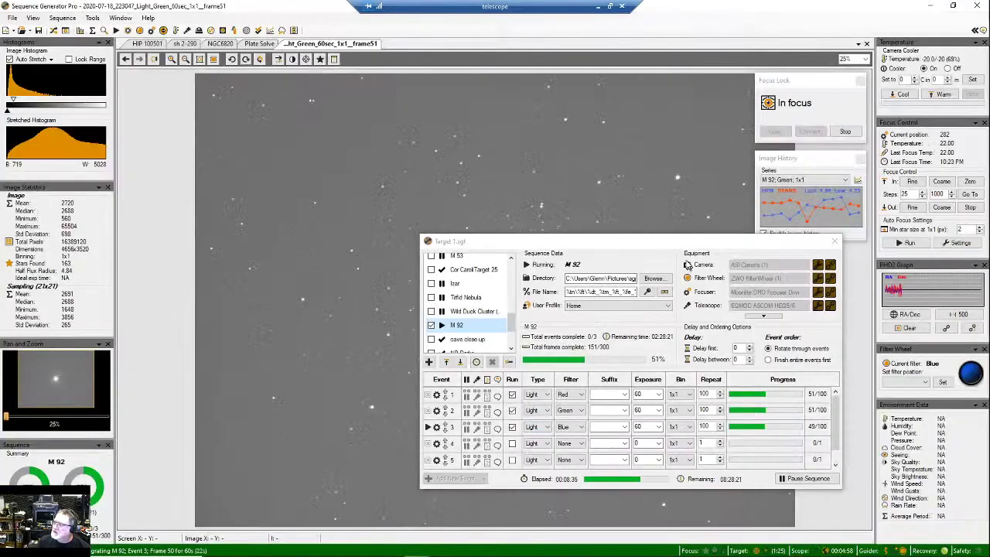
{"action": "left_click_drag", "start_coordinate": [688, 242], "coordinate": [871, 515]}
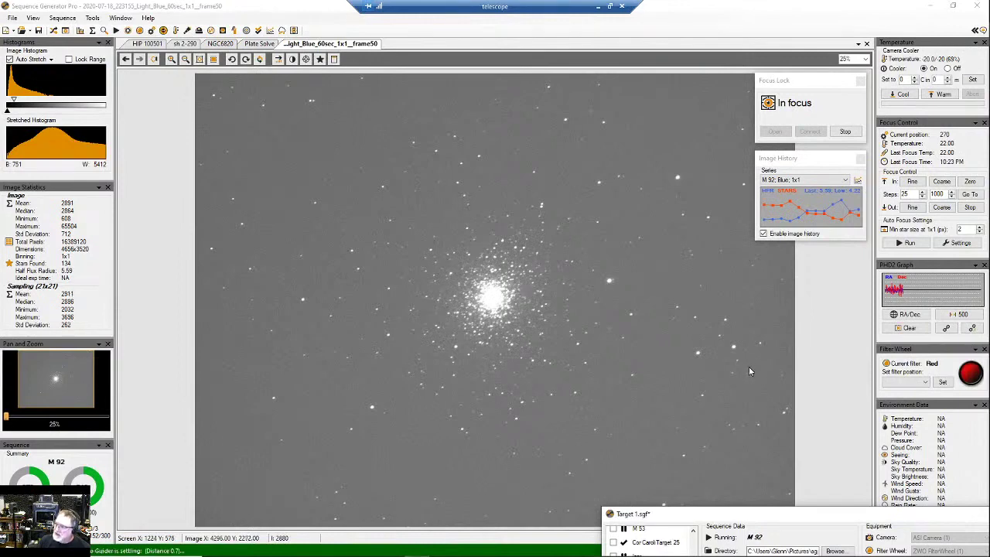
Bring the AstroToaster viewer to the front to examine the live-stacked M 92 image
{"action": "mouse_move", "coordinate": [719, 553]}
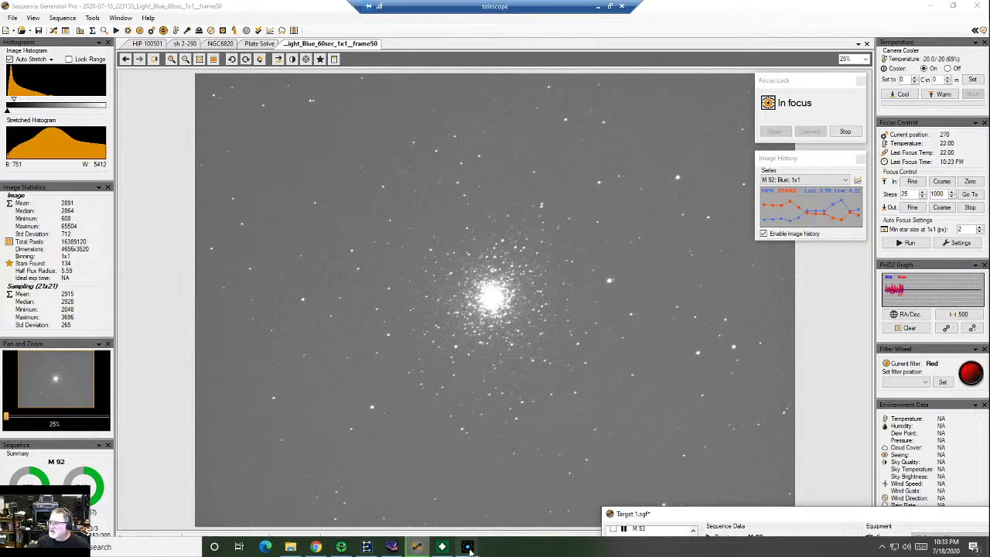
{"action": "mouse_move", "coordinate": [469, 549]}
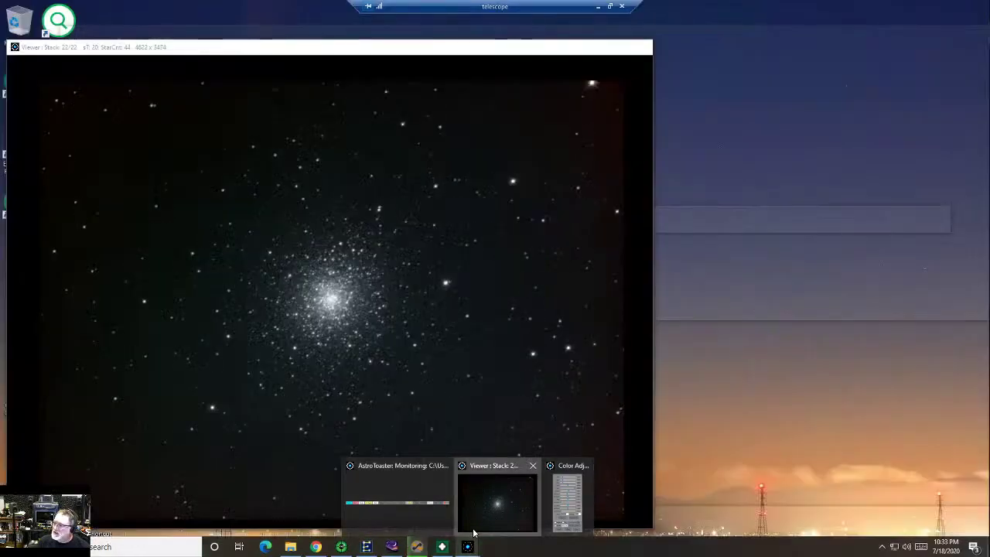
{"action": "left_click", "coordinate": [498, 501]}
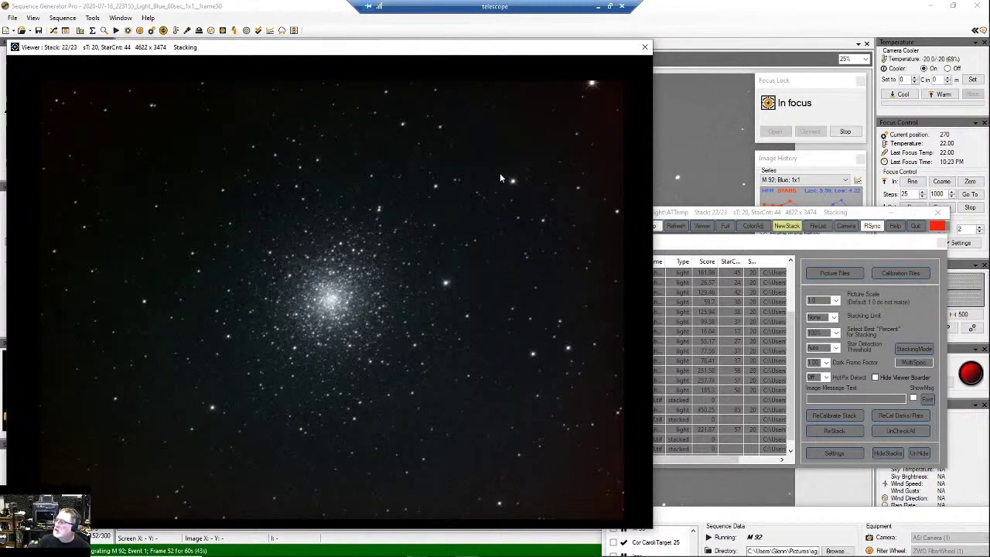
Bring the main AstroToaster window forward, review the stacked frames in its file list, and minimize AstroToaster
{"action": "left_click", "coordinate": [730, 219]}
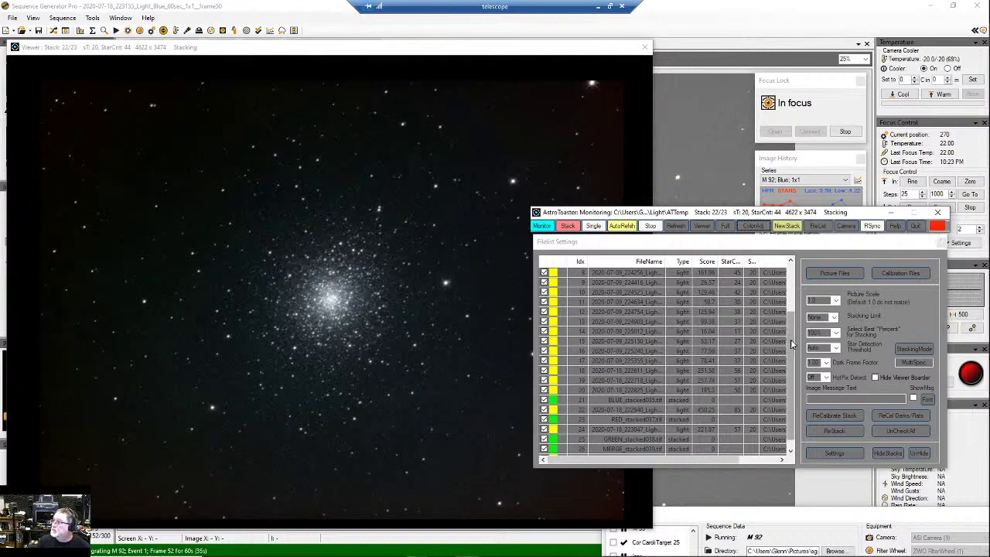
{"action": "left_click_drag", "start_coordinate": [792, 343], "coordinate": [796, 310]}
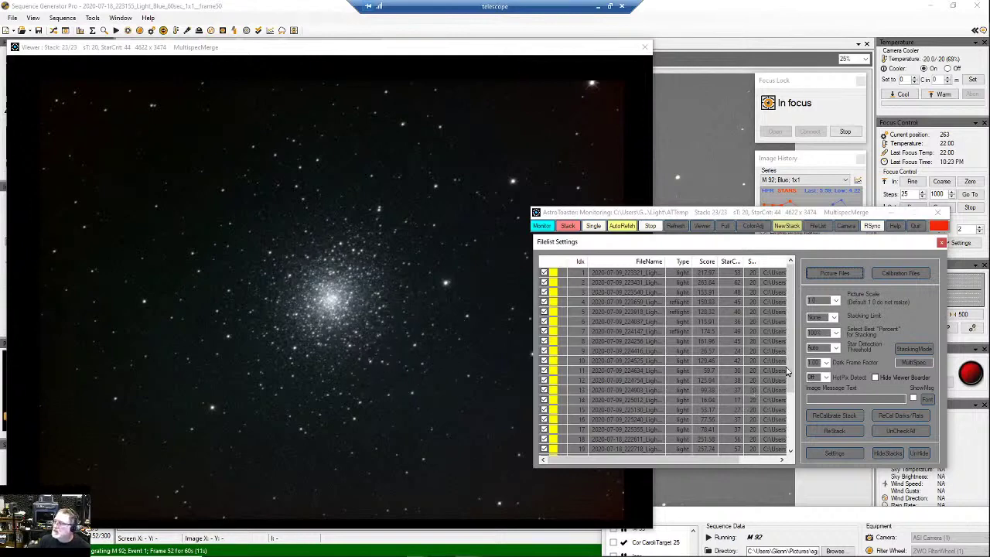
{"action": "left_click_drag", "start_coordinate": [792, 371], "coordinate": [792, 410]}
{"action": "scroll", "coordinate": [793, 418], "scroll_direction": "up", "scroll_amount": 3}
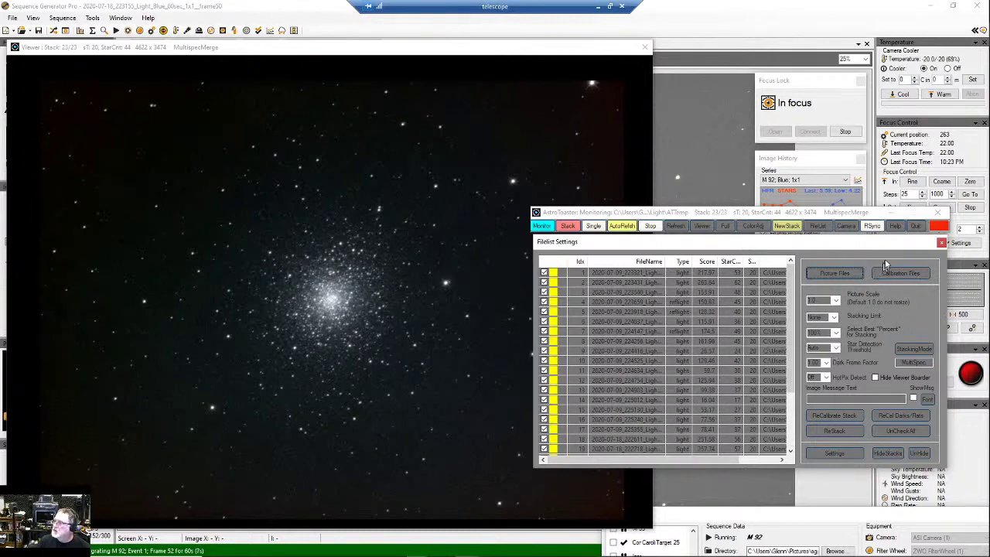
{"action": "left_click", "coordinate": [891, 213]}
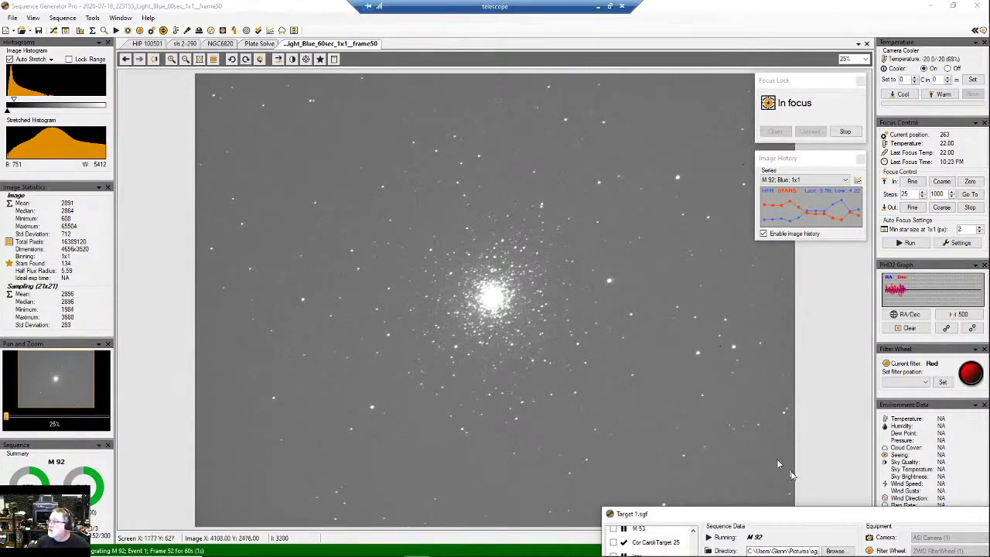
Bring the sequence window into view, then switch to PHD2 Guiding and examine the guiding history at a vertical scale of 2
{"action": "left_click_drag", "start_coordinate": [795, 514], "coordinate": [602, 267]}
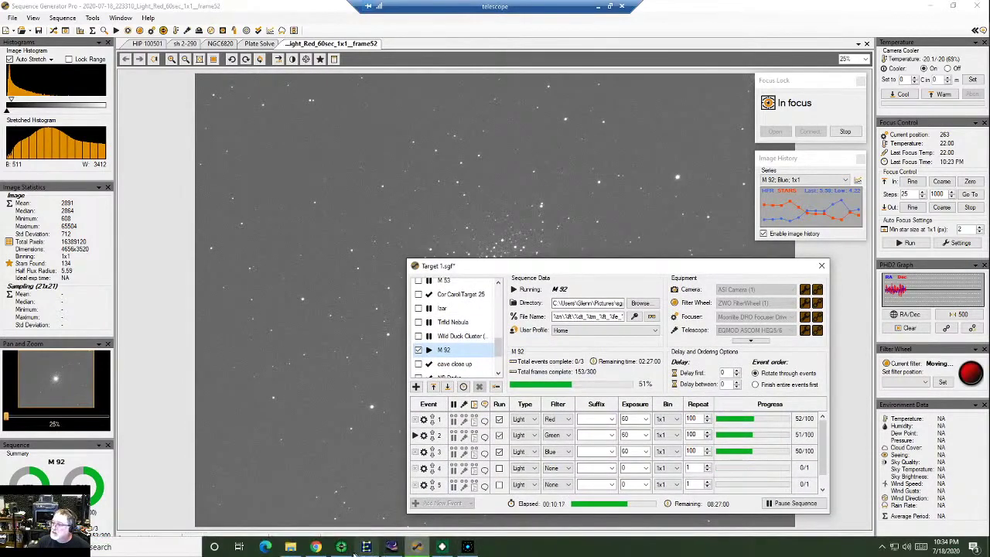
{"action": "left_click", "coordinate": [340, 548]}
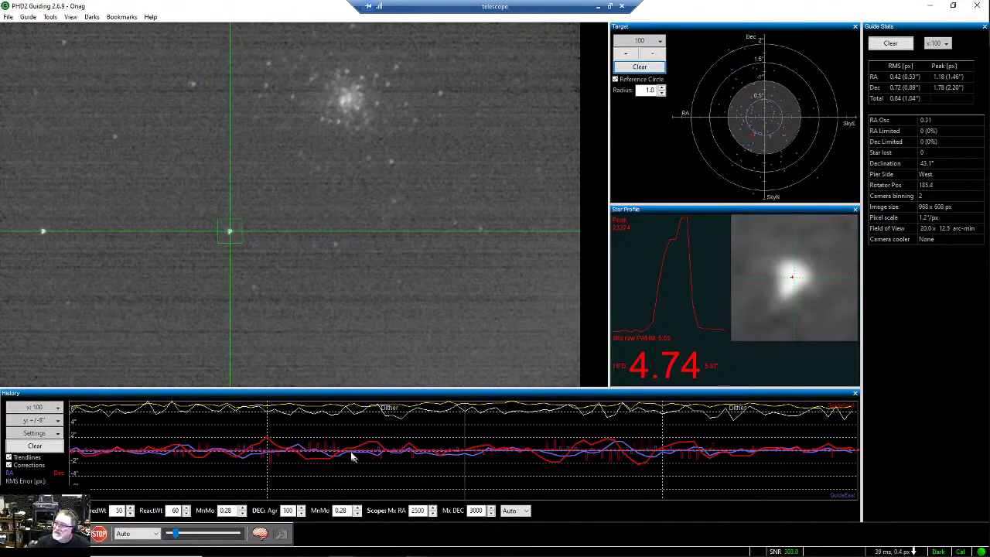
{"action": "left_click", "coordinate": [58, 423]}
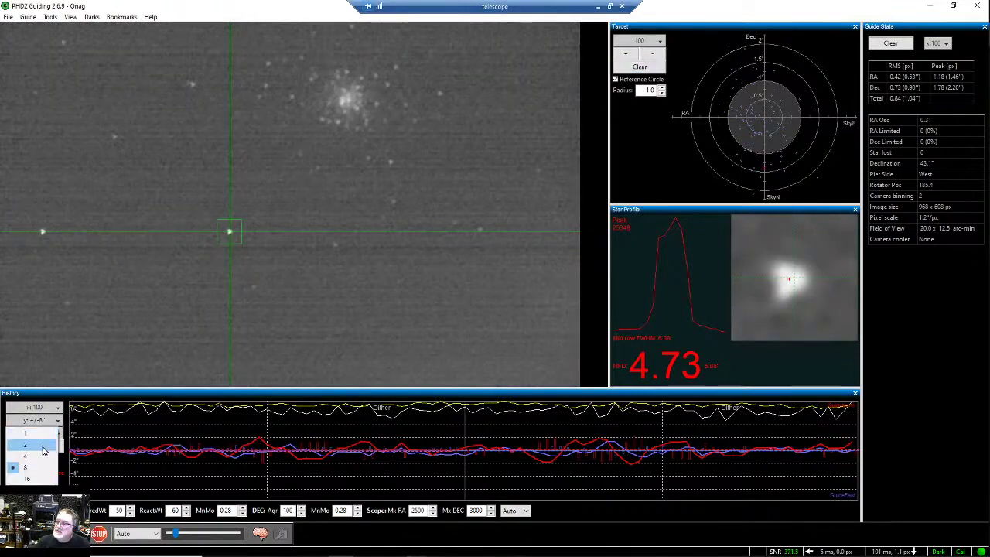
{"action": "left_click", "coordinate": [44, 447]}
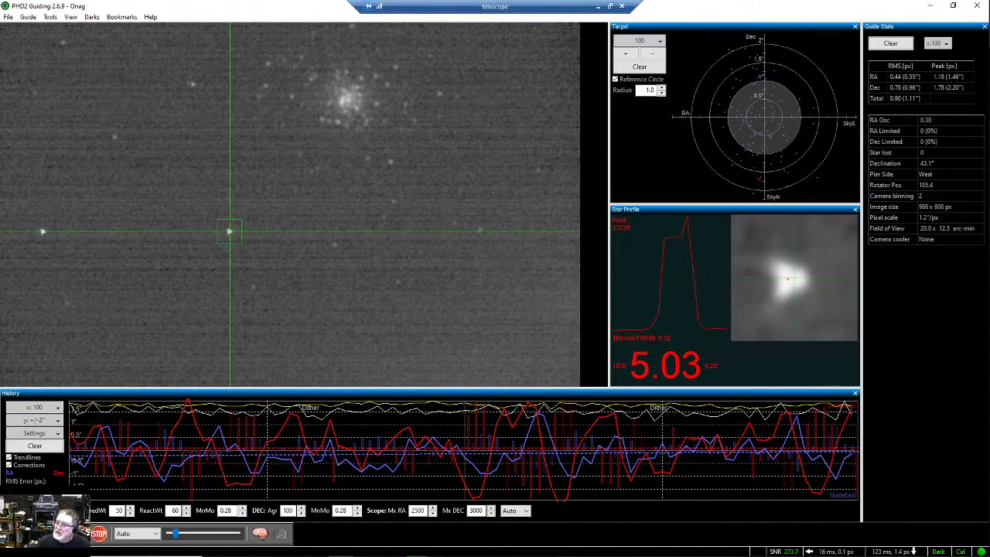
Set the guiding history's vertical scale to 8 and minimize PHD2 Guiding
{"action": "left_click", "coordinate": [57, 421]}
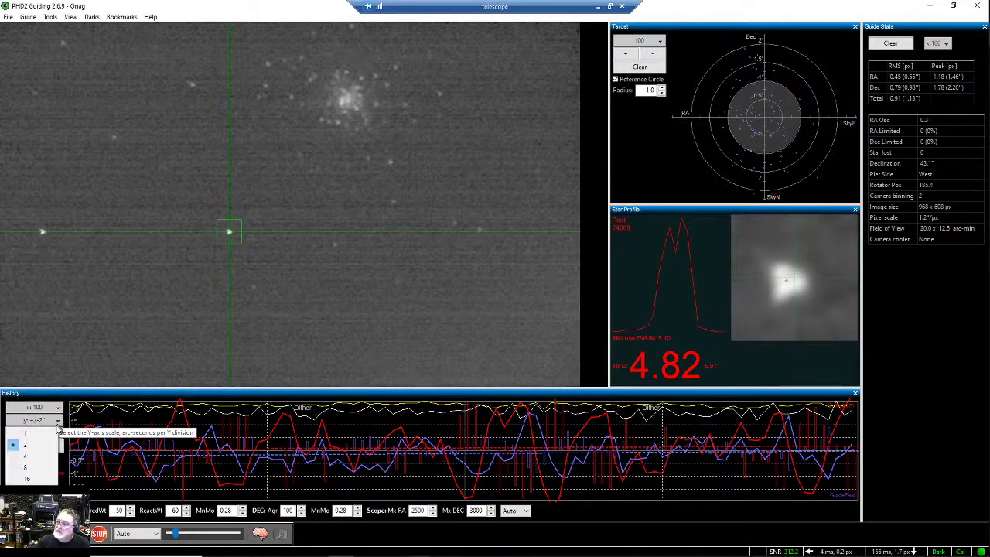
{"action": "left_click", "coordinate": [47, 467]}
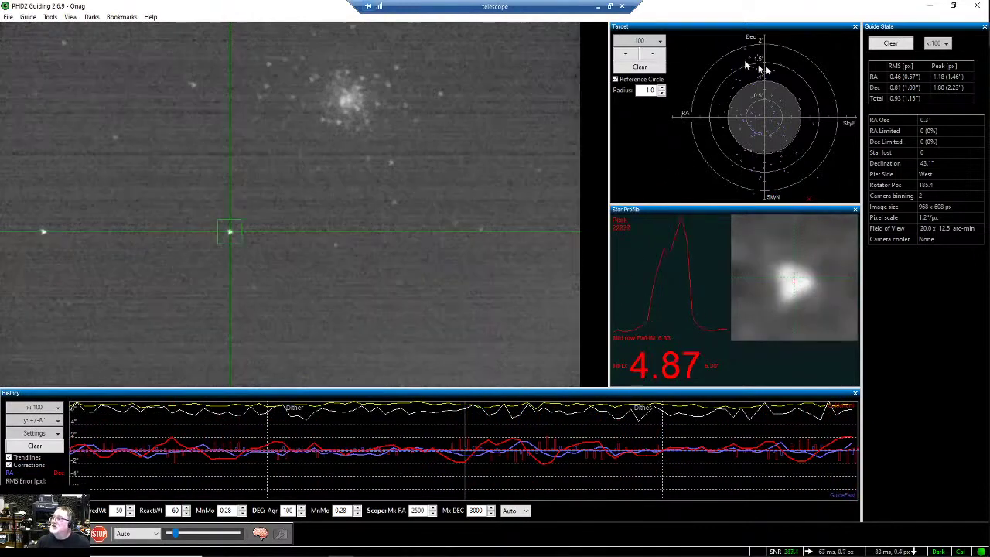
{"action": "left_click", "coordinate": [929, 7]}
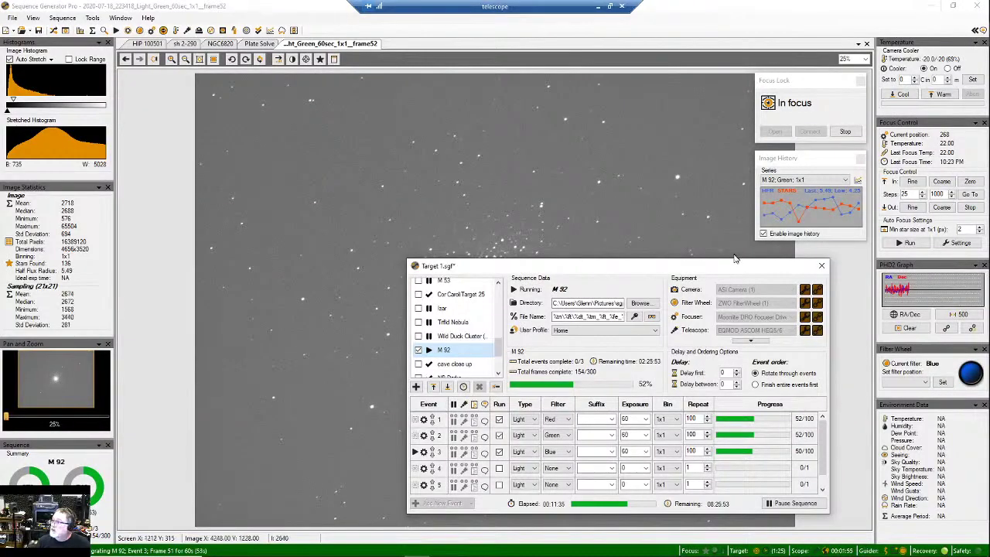
Move the sequence window aside to uncover the M 92 cluster in the image
{"action": "left_click_drag", "start_coordinate": [731, 267], "coordinate": [770, 281]}
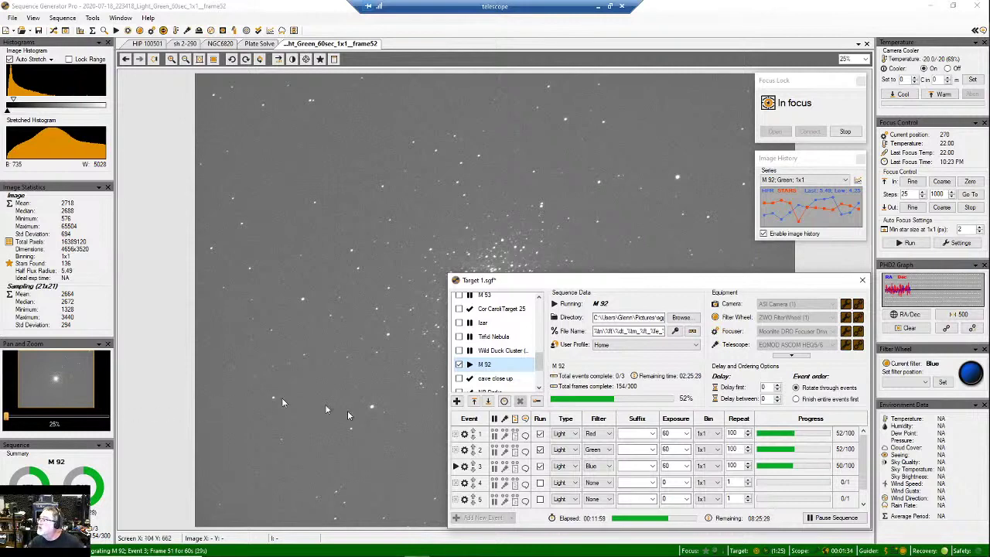
{"action": "mouse_move", "coordinate": [852, 554]}
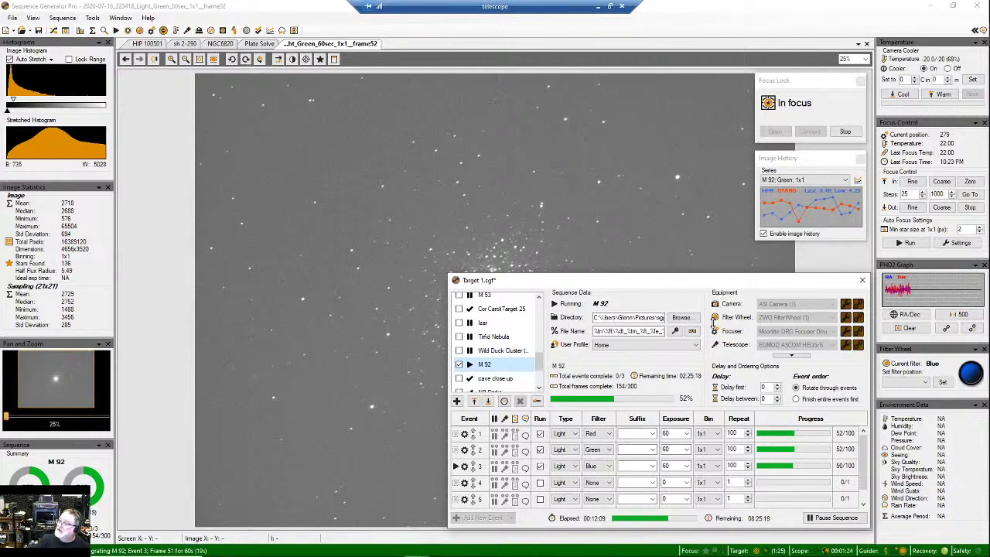
{"action": "left_click_drag", "start_coordinate": [713, 286], "coordinate": [813, 277]}
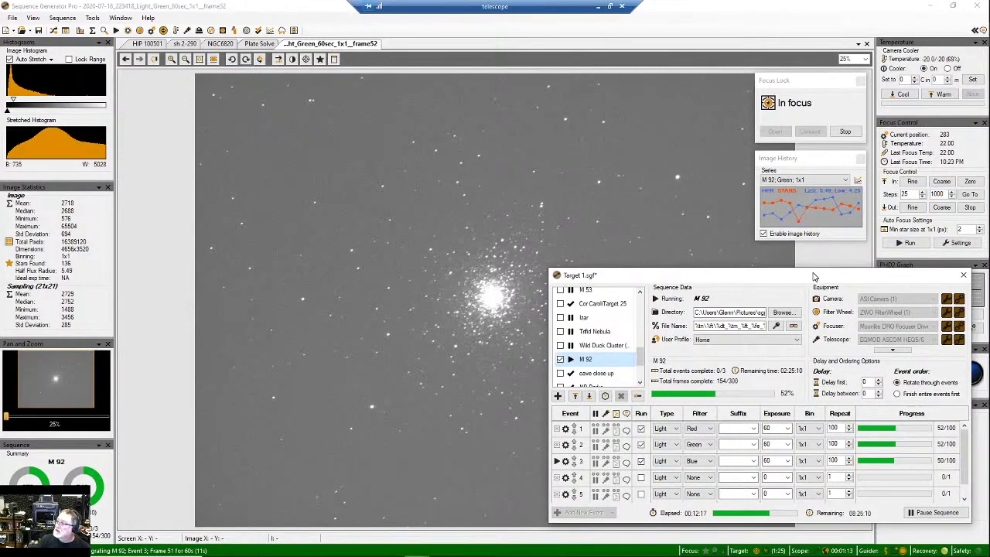
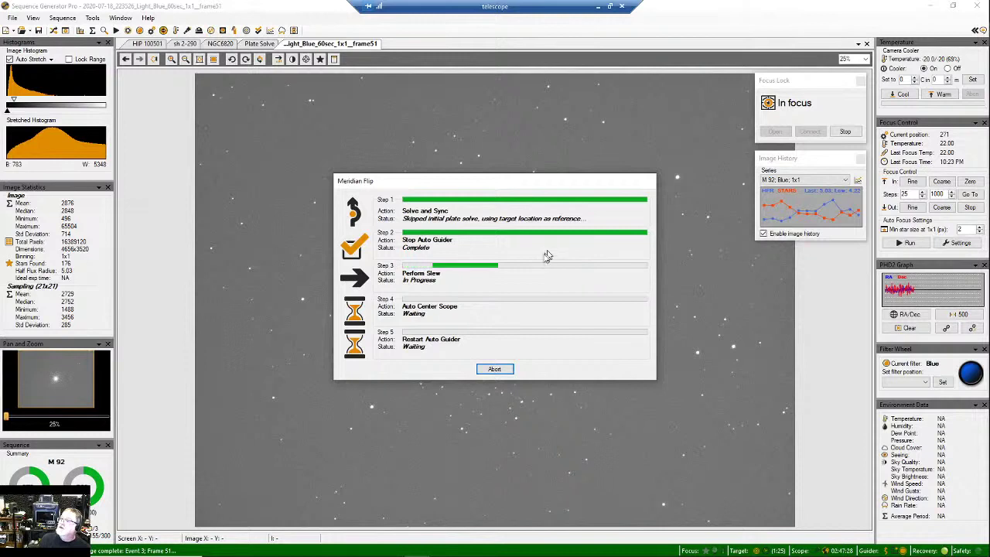
Open the Ring camera feed to watch the telescope during the meridian flip, reposition its window for a full view, and minimize it
{"action": "mouse_move", "coordinate": [391, 549]}
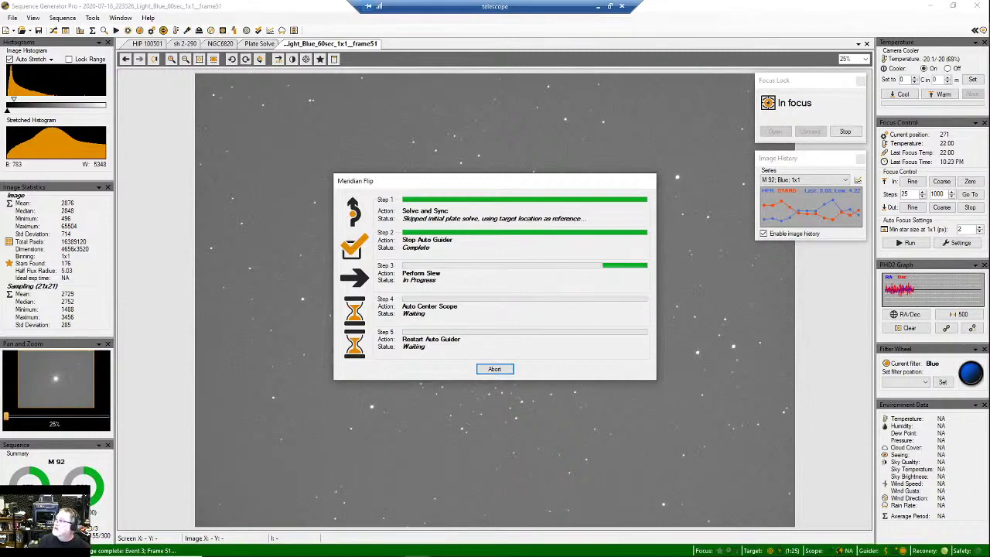
{"action": "mouse_move", "coordinate": [980, 217]}
{"action": "left_click", "coordinate": [974, 62]}
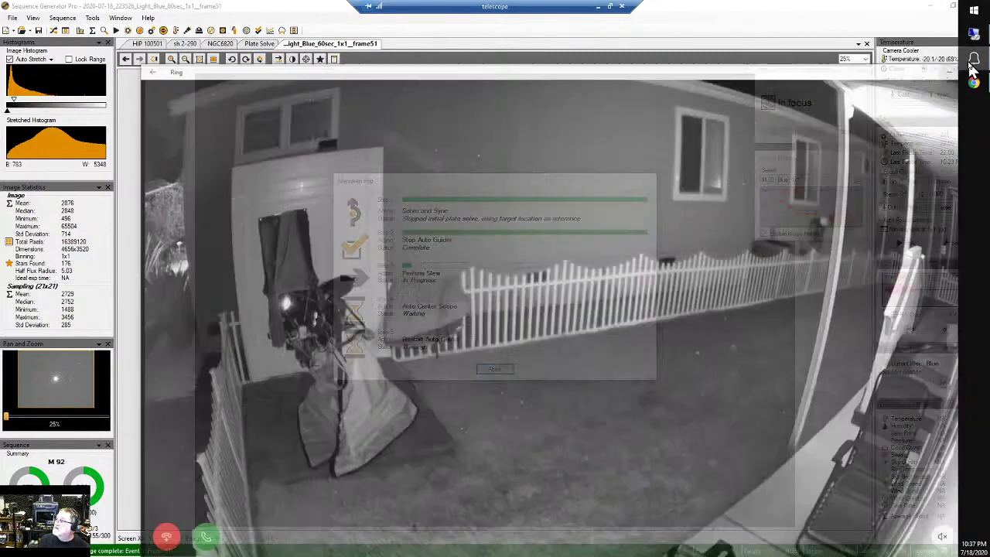
{"action": "left_click", "coordinate": [445, 284]}
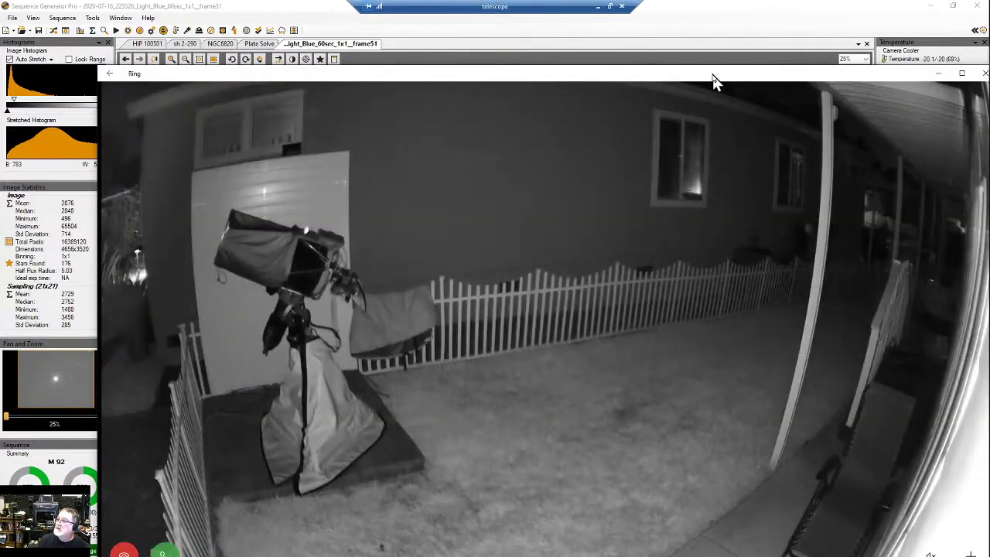
{"action": "left_click_drag", "start_coordinate": [713, 81], "coordinate": [651, 18]}
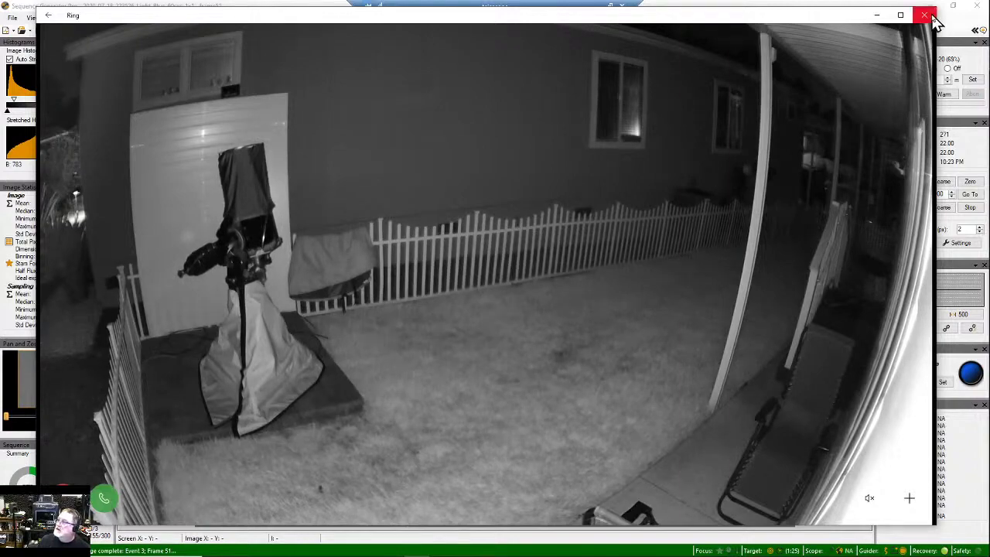
{"action": "left_click", "coordinate": [876, 15]}
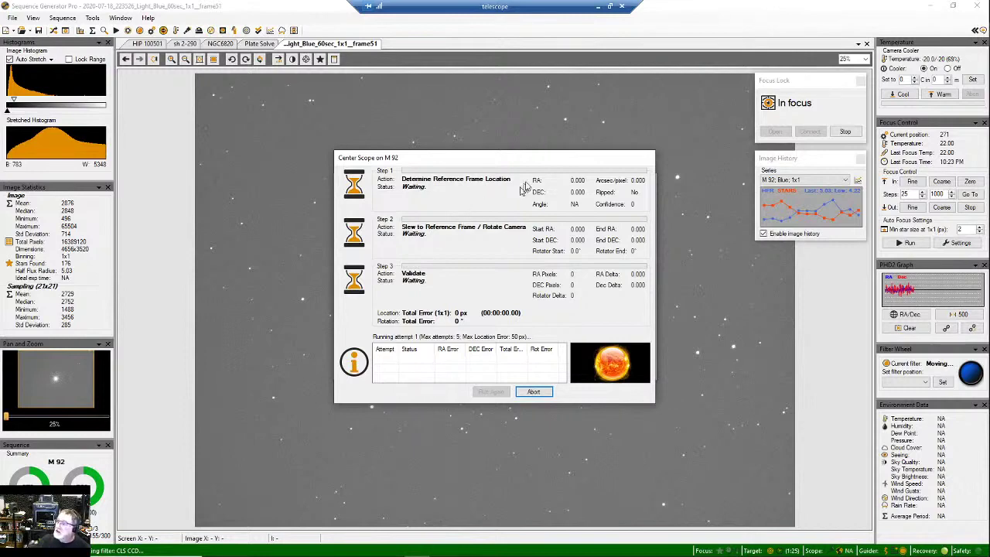
Move the Center Scope window clear of the Meridian Flip window and the image to monitor the plate solving and centering on M 92
{"action": "left_click_drag", "start_coordinate": [542, 159], "coordinate": [842, 315]}
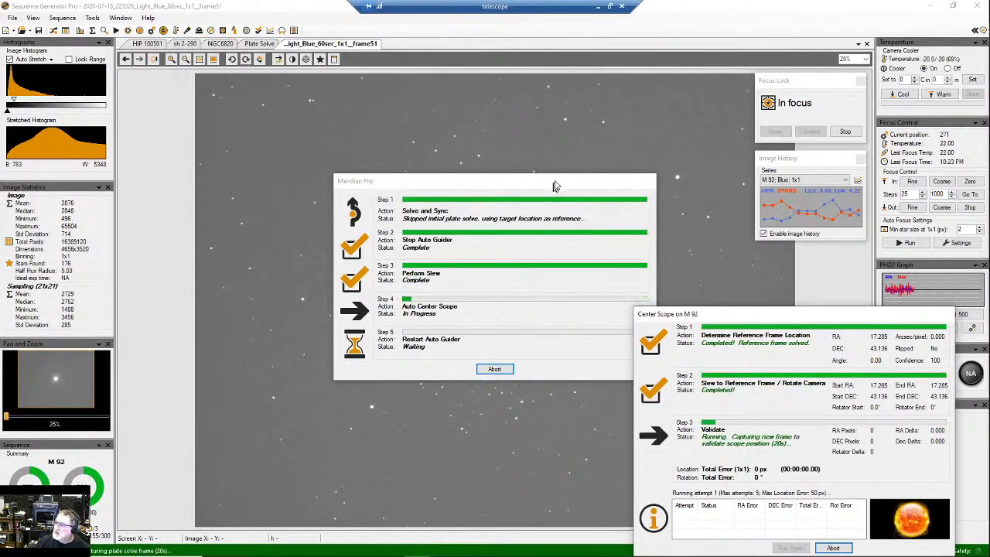
{"action": "left_click_drag", "start_coordinate": [792, 317], "coordinate": [822, 275]}
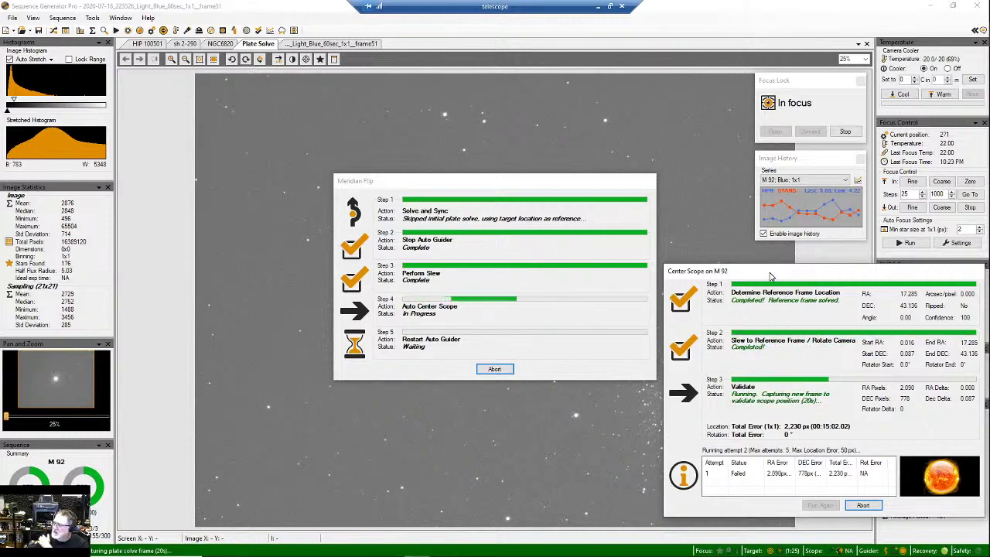
{"action": "left_click_drag", "start_coordinate": [772, 276], "coordinate": [754, 511]}
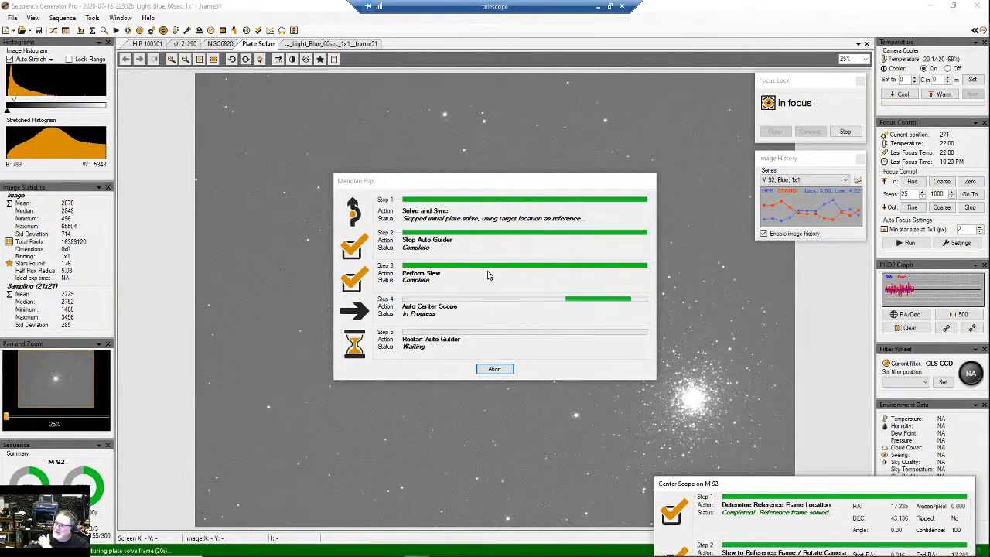
{"action": "left_click_drag", "start_coordinate": [802, 486], "coordinate": [805, 307]}
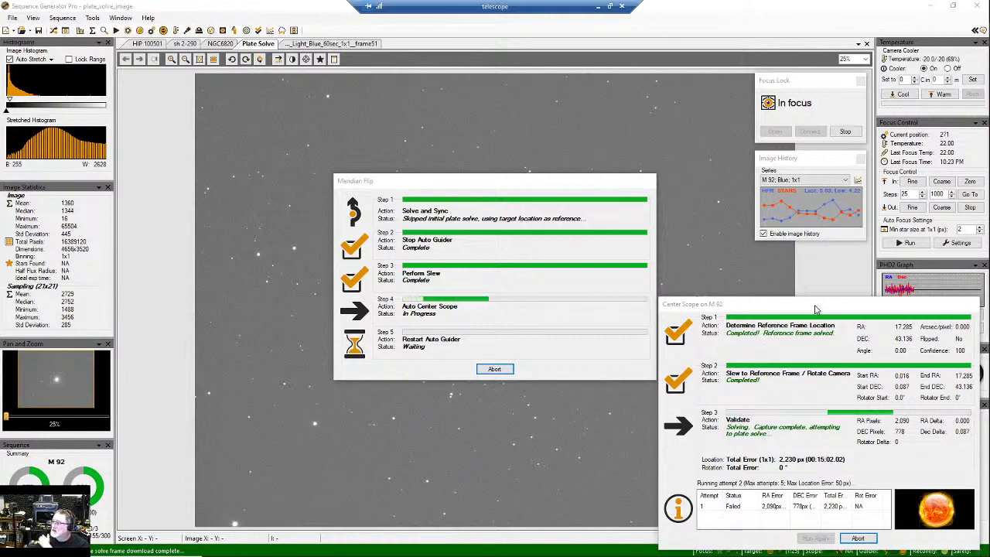
{"action": "left_click_drag", "start_coordinate": [815, 311], "coordinate": [823, 285]}
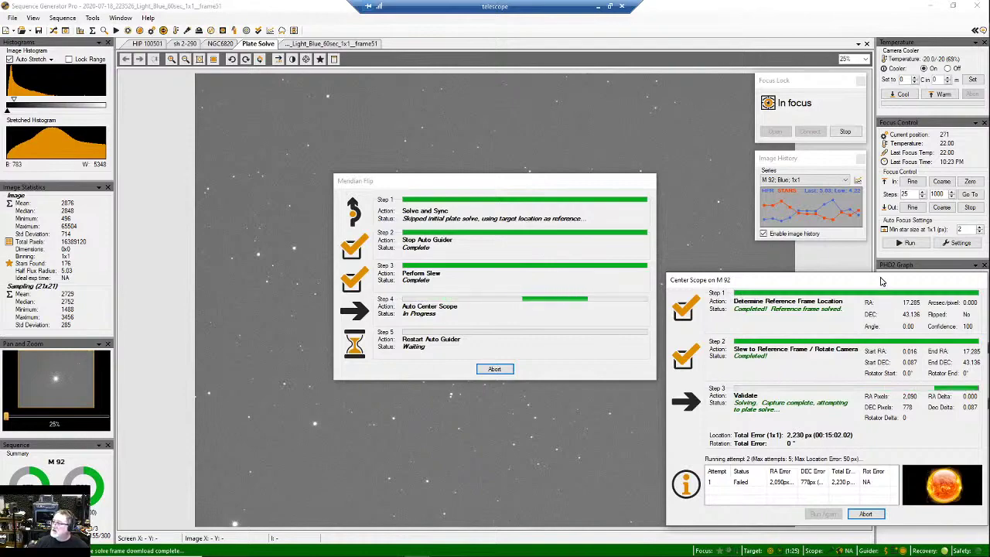
{"action": "left_click_drag", "start_coordinate": [881, 280], "coordinate": [897, 266]}
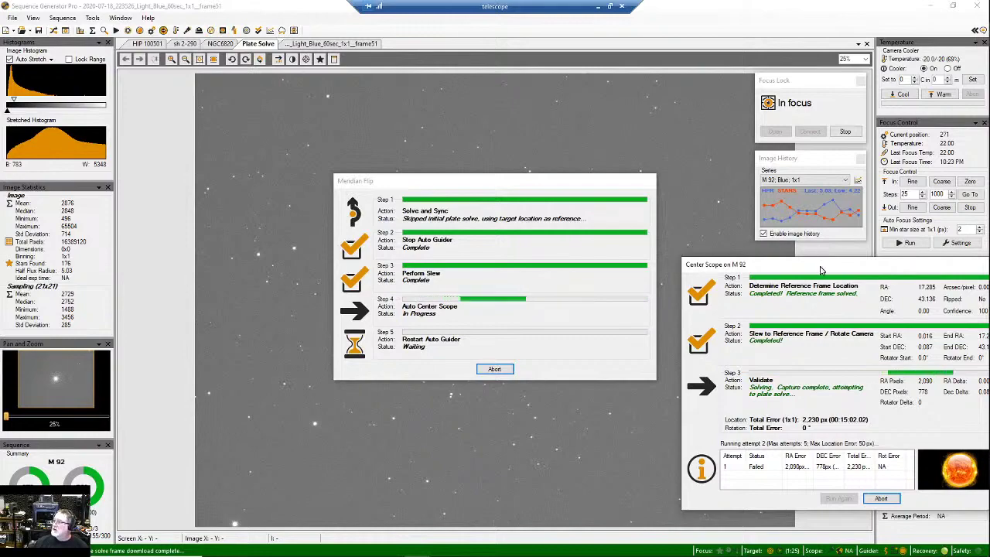
{"action": "left_click_drag", "start_coordinate": [824, 270], "coordinate": [801, 287]}
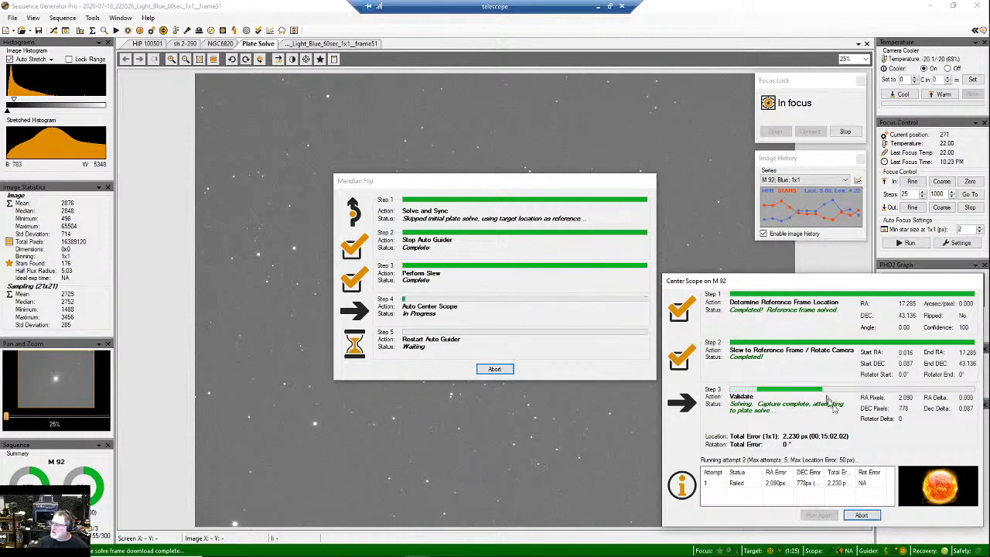
Abort the automatic centering on M 92, dismiss the Meridian Flip window, and bring the sequence window into focus
{"action": "mouse_move", "coordinate": [935, 552]}
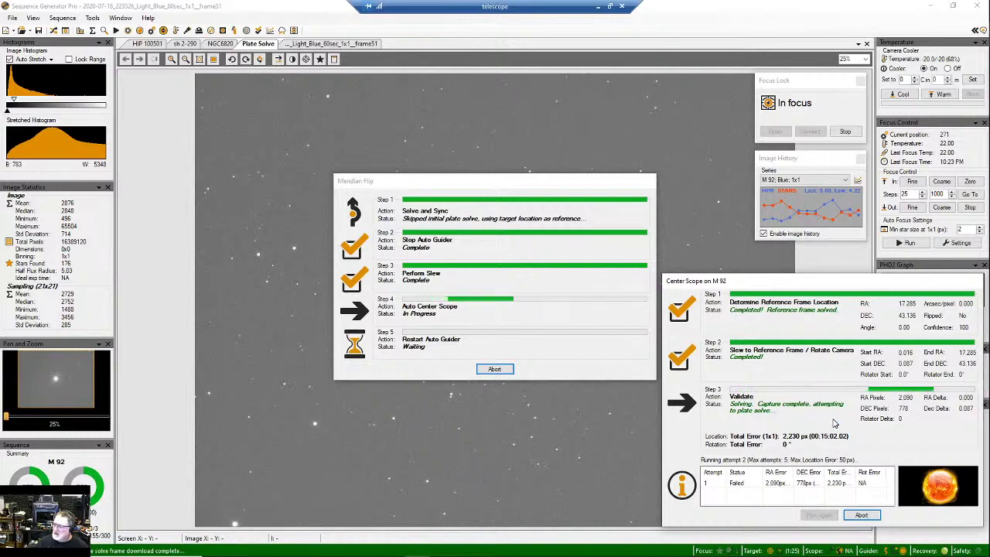
{"action": "left_click", "coordinate": [863, 516]}
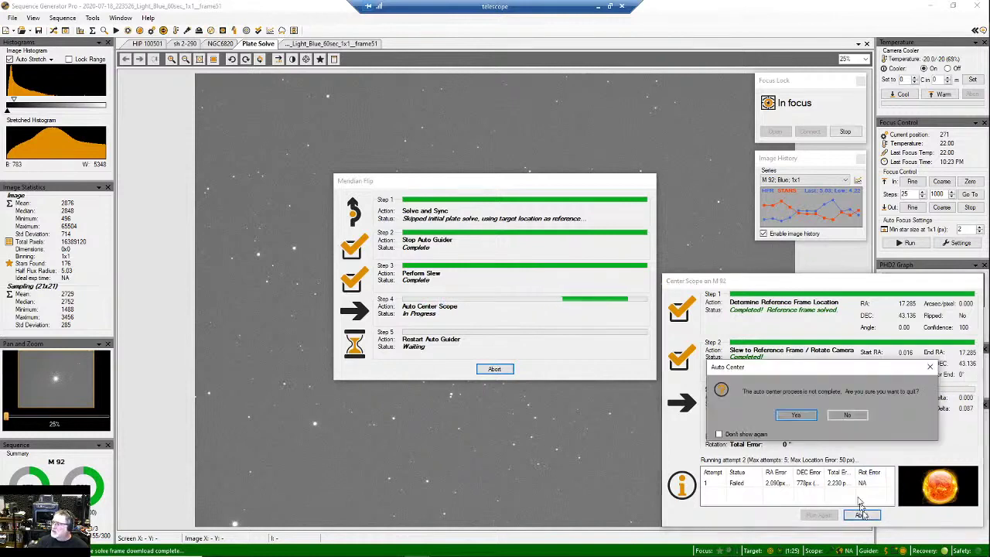
{"action": "left_click", "coordinate": [795, 416]}
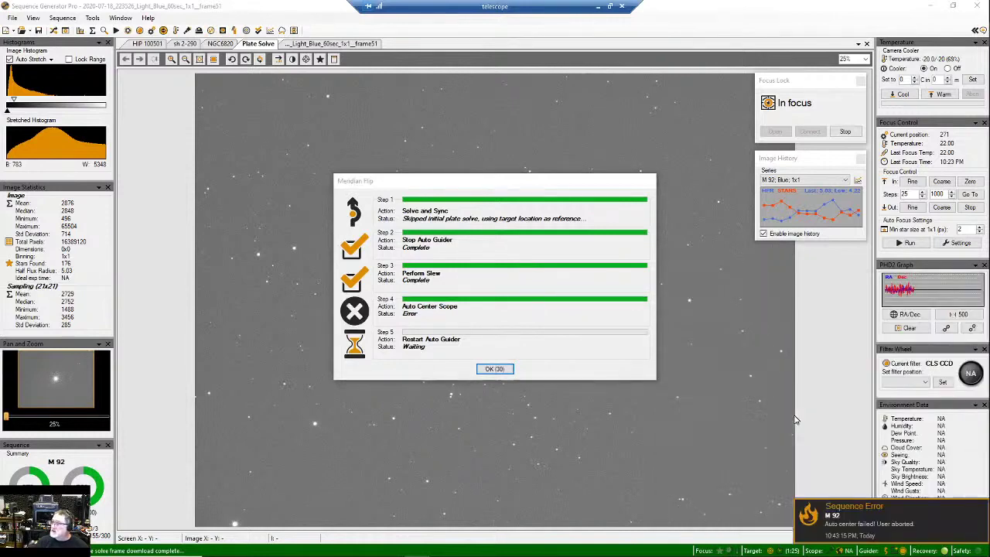
{"action": "left_click", "coordinate": [505, 369]}
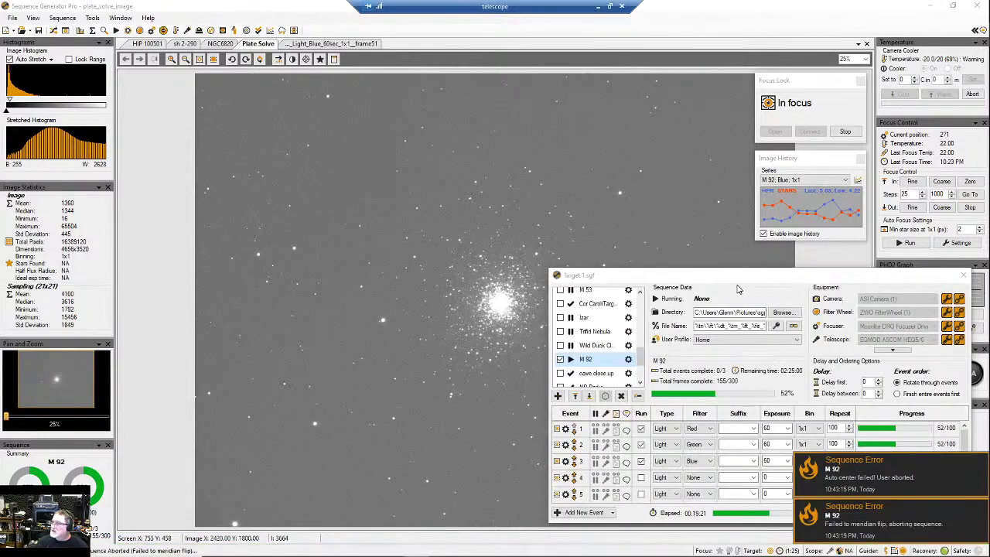
{"action": "left_click", "coordinate": [742, 281]}
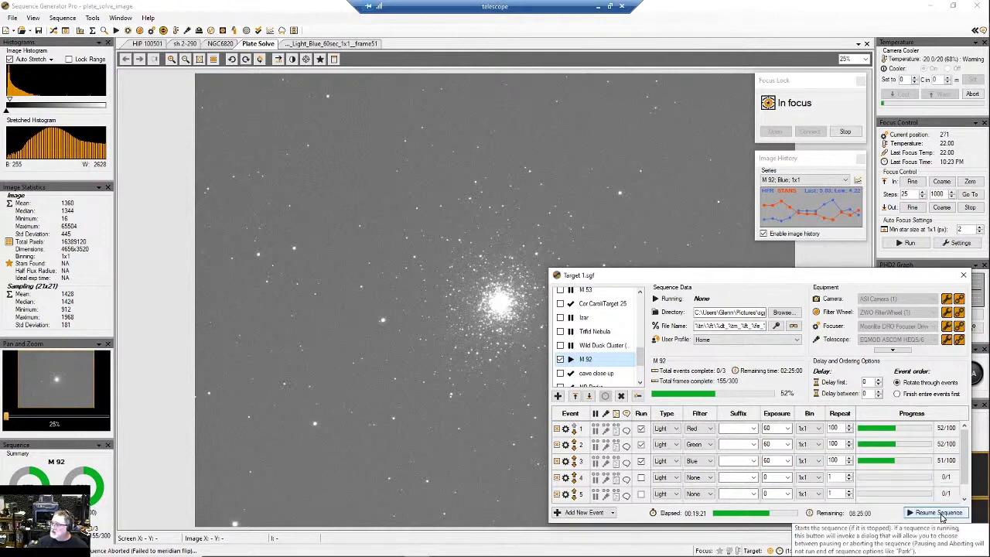
Bring up the EQMOD mount control to check the mount's position and minimize it
{"action": "mouse_move", "coordinate": [418, 549]}
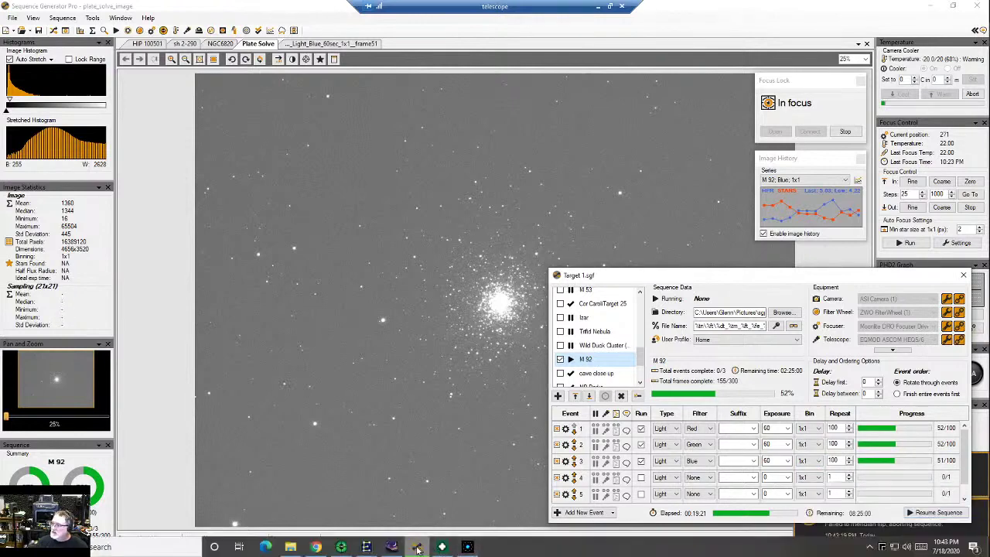
{"action": "left_click", "coordinate": [367, 548]}
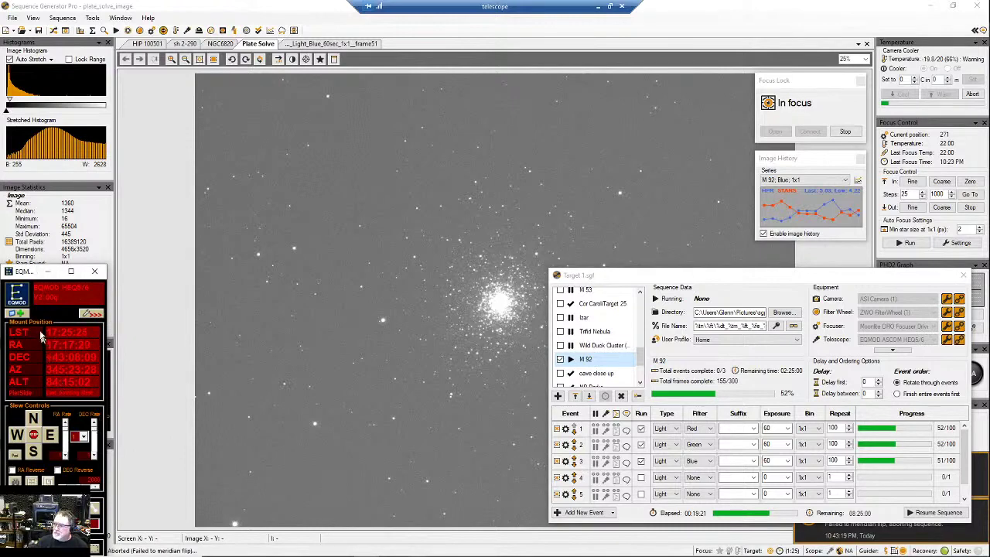
{"action": "left_click", "coordinate": [47, 271]}
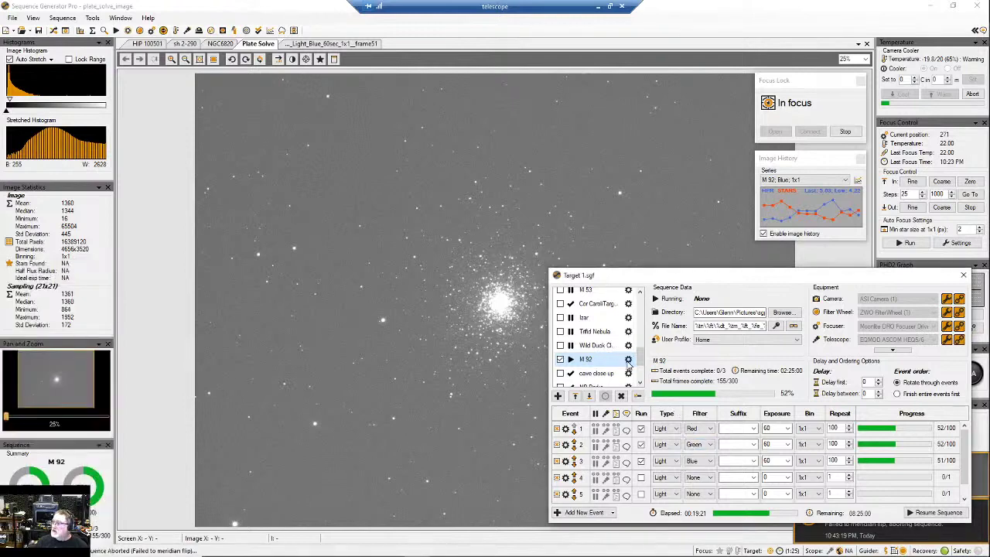
Start Center on Target for M 92 from the target's options and confirm the centering
{"action": "left_click", "coordinate": [628, 362]}
{"action": "left_click", "coordinate": [633, 366]}
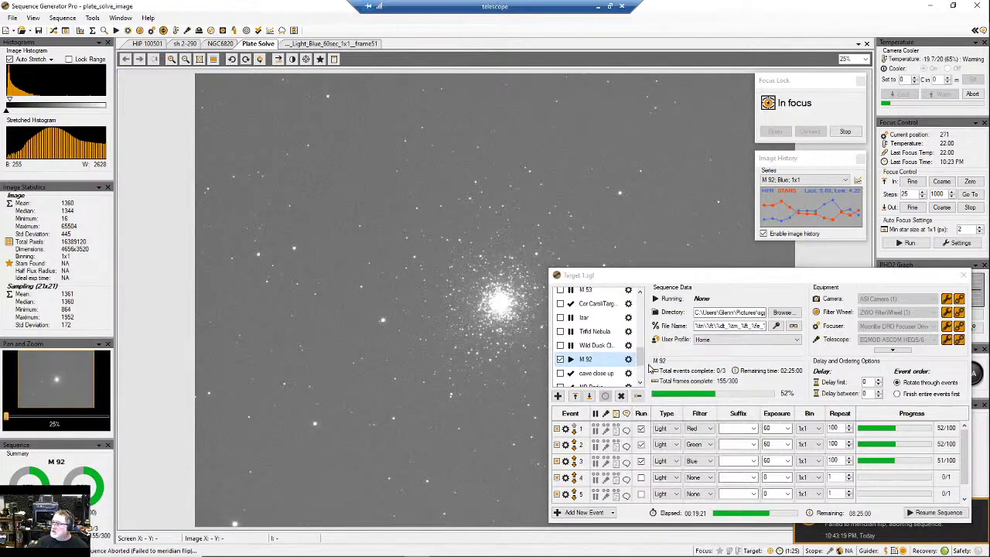
{"action": "left_click", "coordinate": [633, 366]}
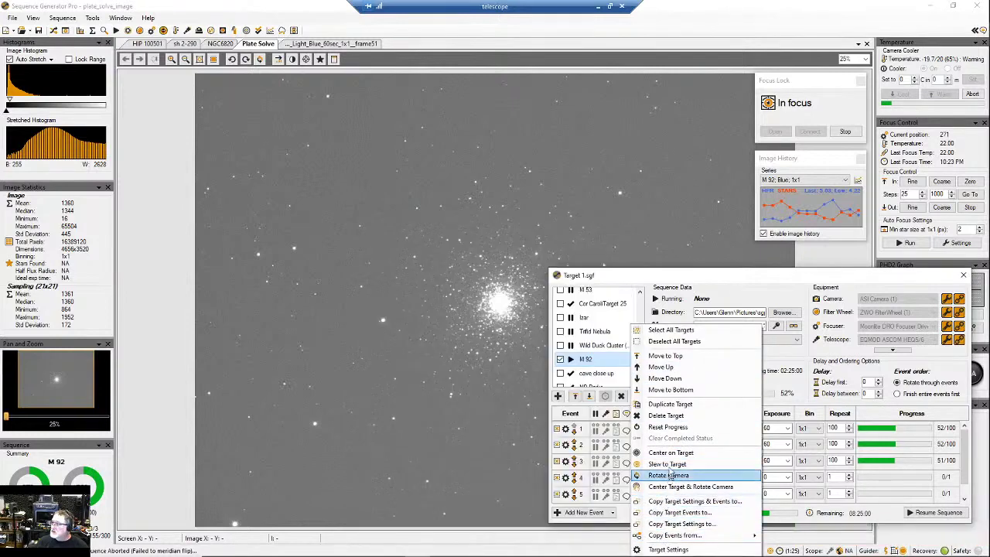
{"action": "left_click", "coordinate": [670, 452]}
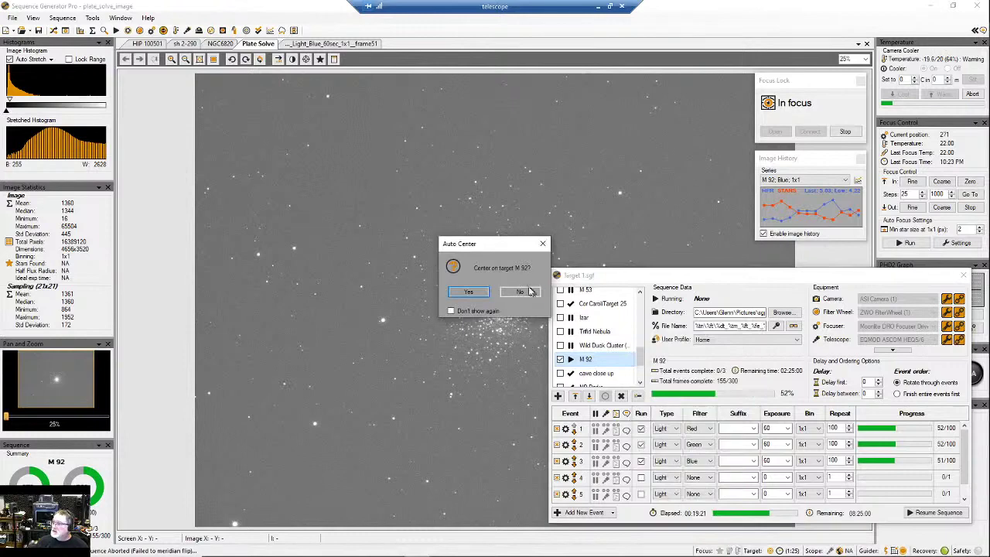
{"action": "left_click", "coordinate": [467, 290]}
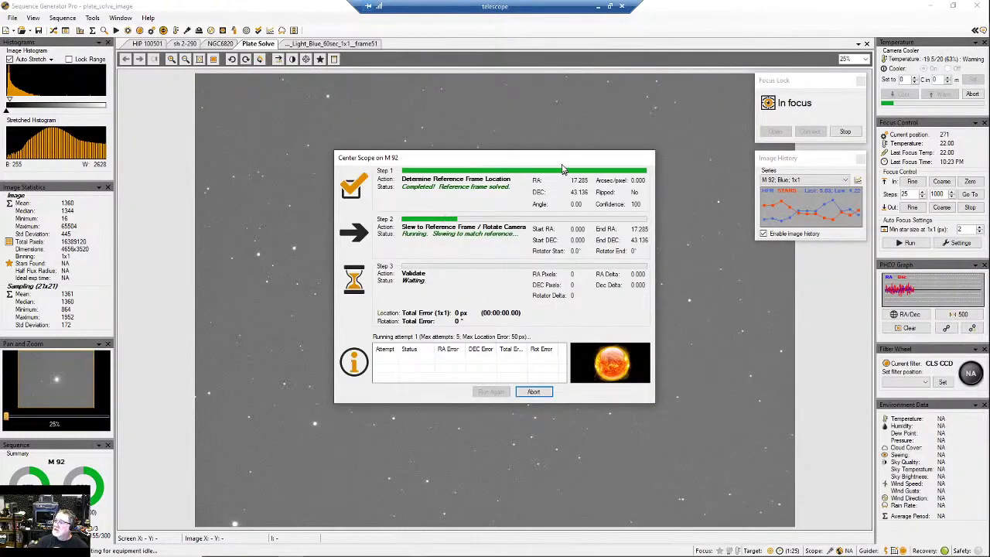
Move the Center Scope window off the M 92 image and bring up the EQMOD mount control to check the mount's position
{"action": "left_click_drag", "start_coordinate": [561, 160], "coordinate": [859, 246]}
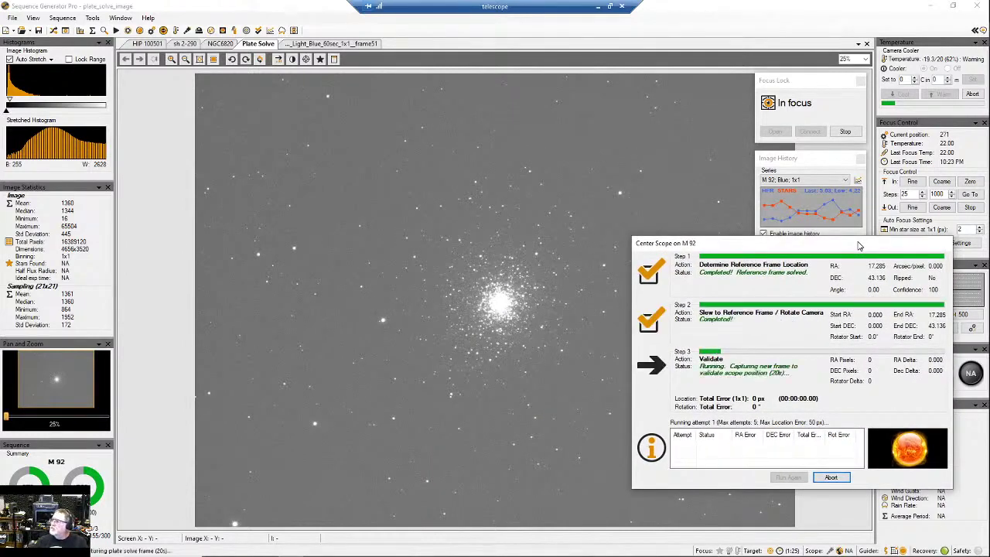
{"action": "mouse_move", "coordinate": [193, 551]}
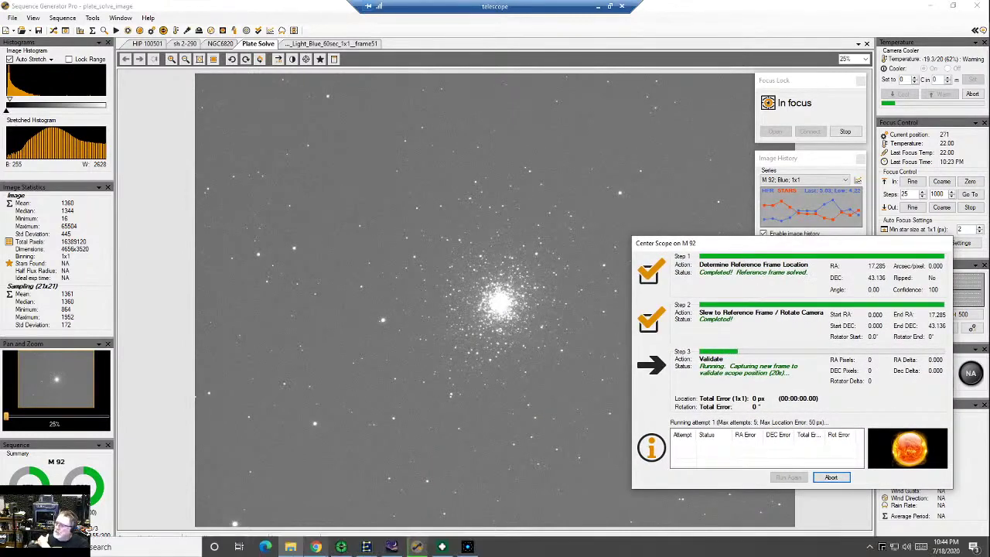
{"action": "left_click", "coordinate": [361, 547]}
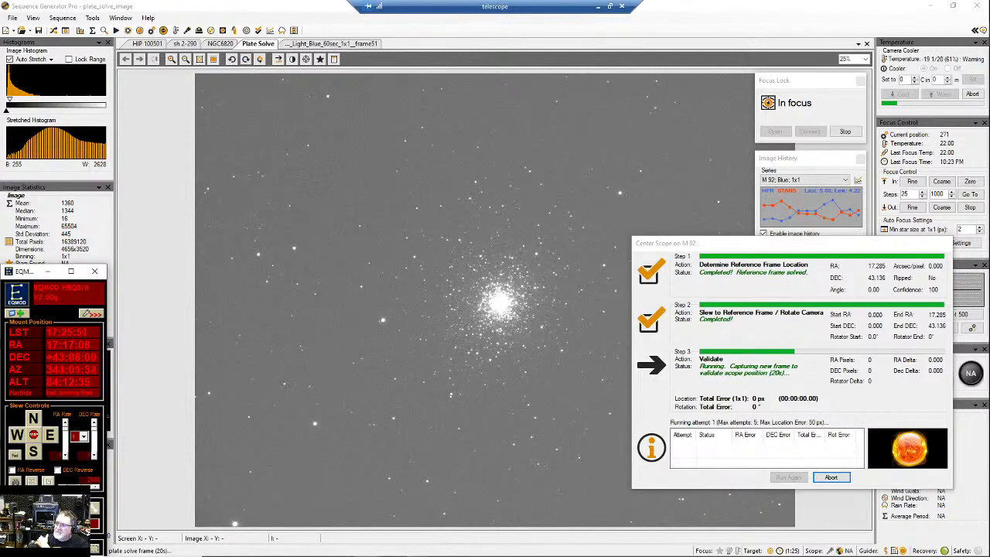
Switch to PHD2 Guiding, connect the rotator, the EQMOD mount and the ZWO ASI camera, and minimize PHD2
{"action": "mouse_move", "coordinate": [319, 550]}
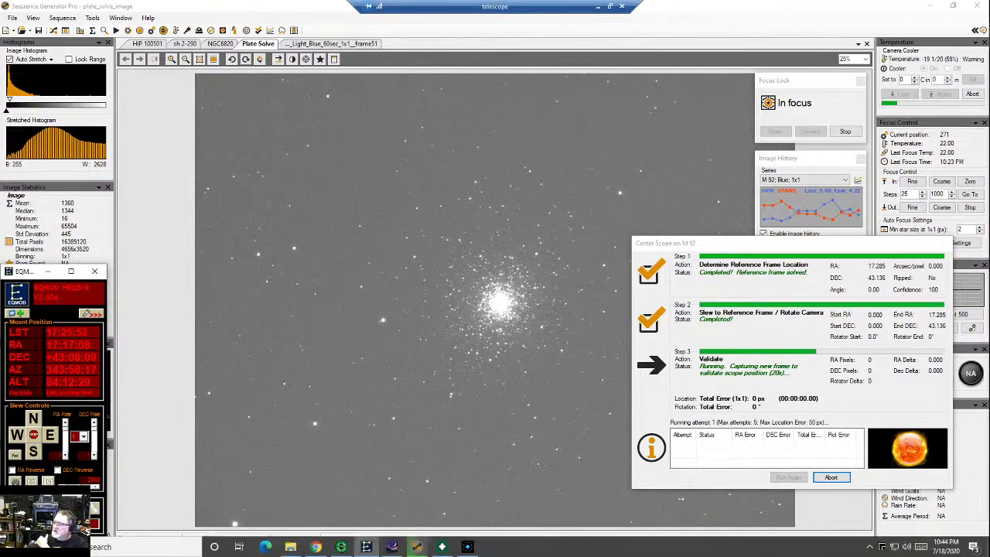
{"action": "left_click", "coordinate": [344, 549]}
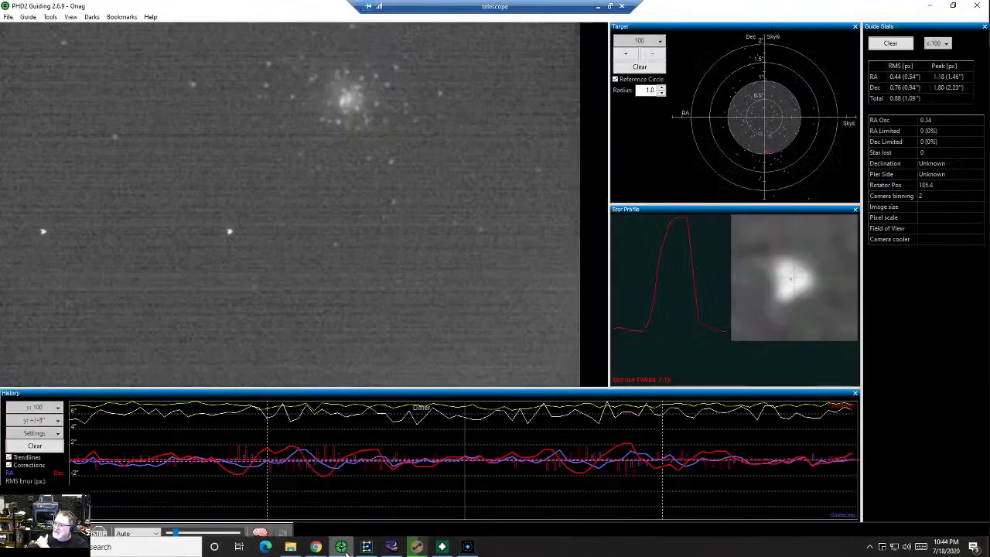
{"action": "key", "text": "ctrl+c"}
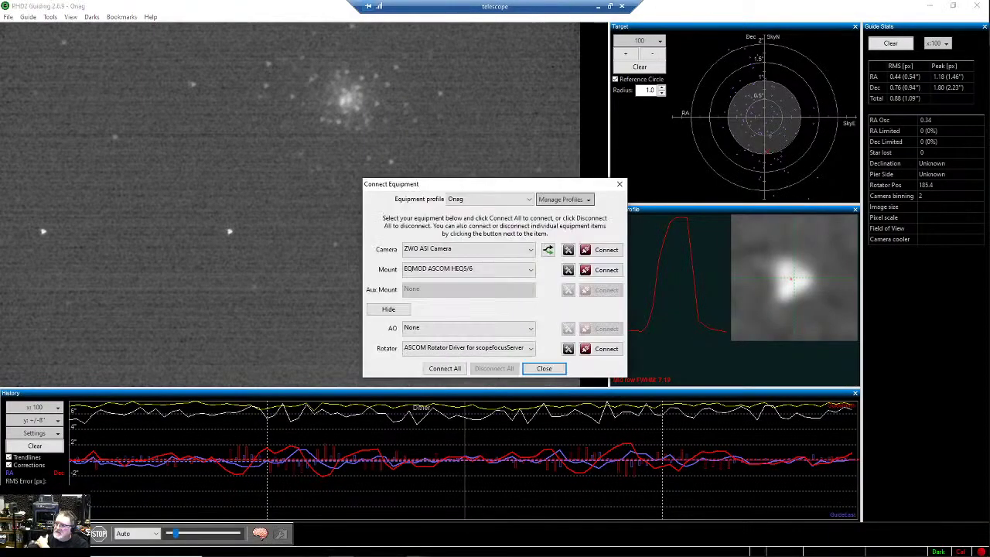
{"action": "left_click", "coordinate": [605, 349]}
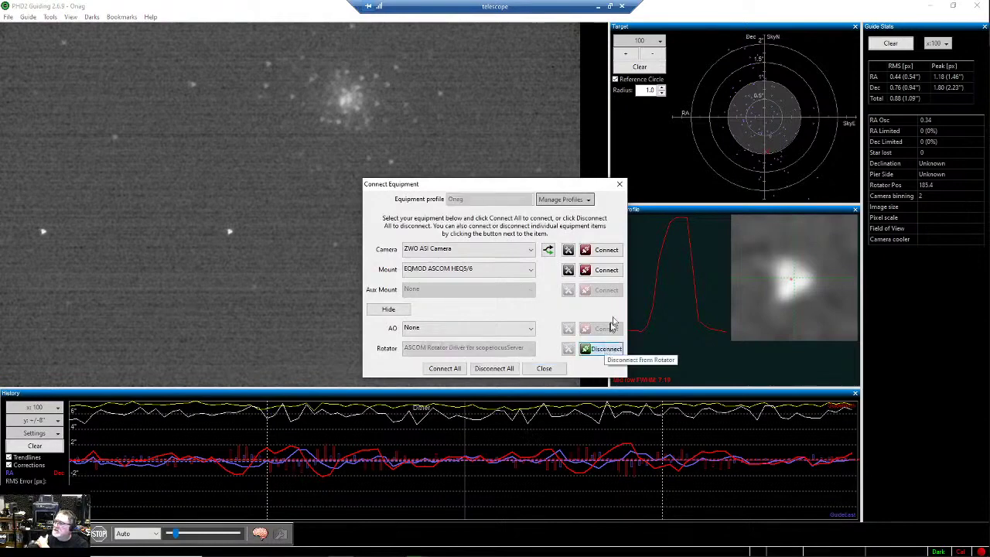
{"action": "left_click", "coordinate": [606, 270]}
{"action": "left_click", "coordinate": [606, 250]}
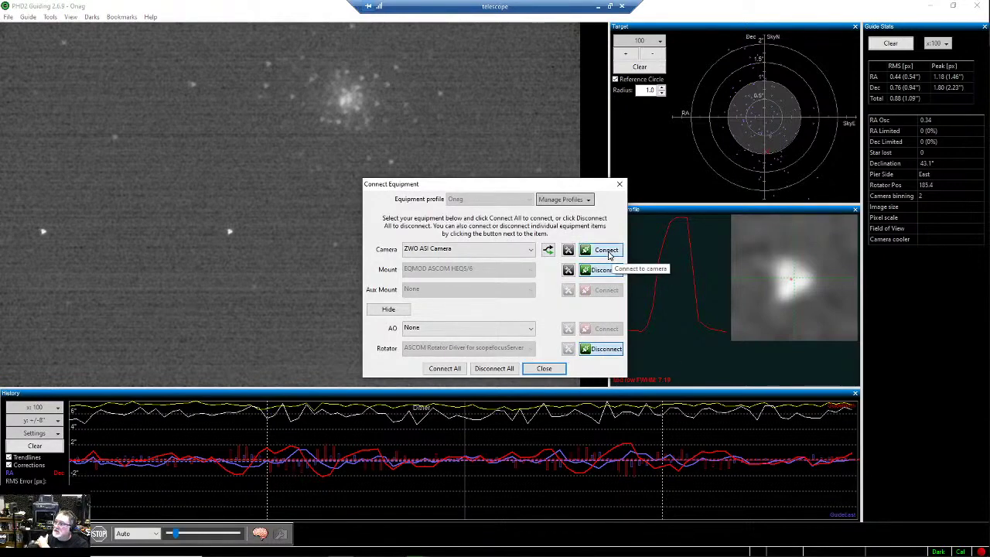
{"action": "left_click", "coordinate": [545, 368]}
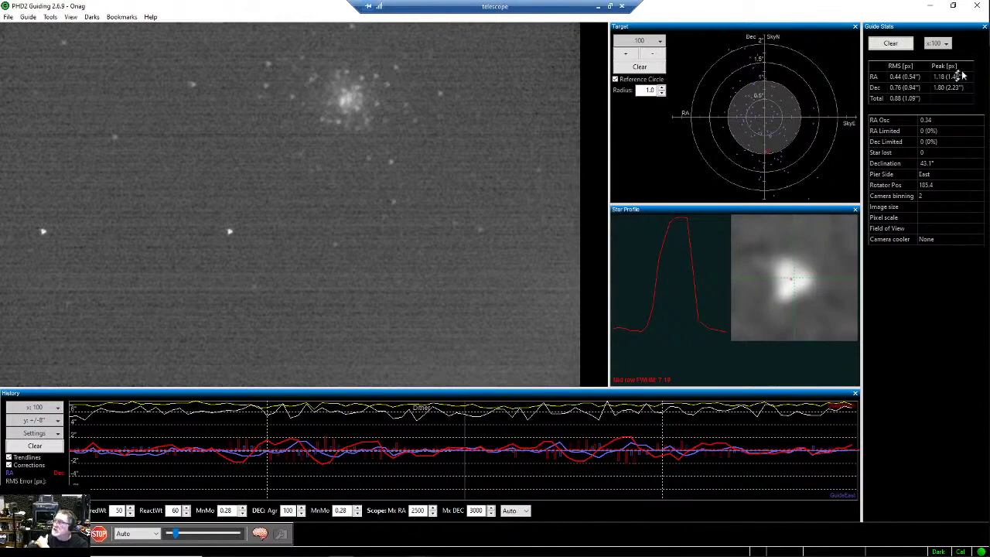
{"action": "left_click", "coordinate": [931, 6]}
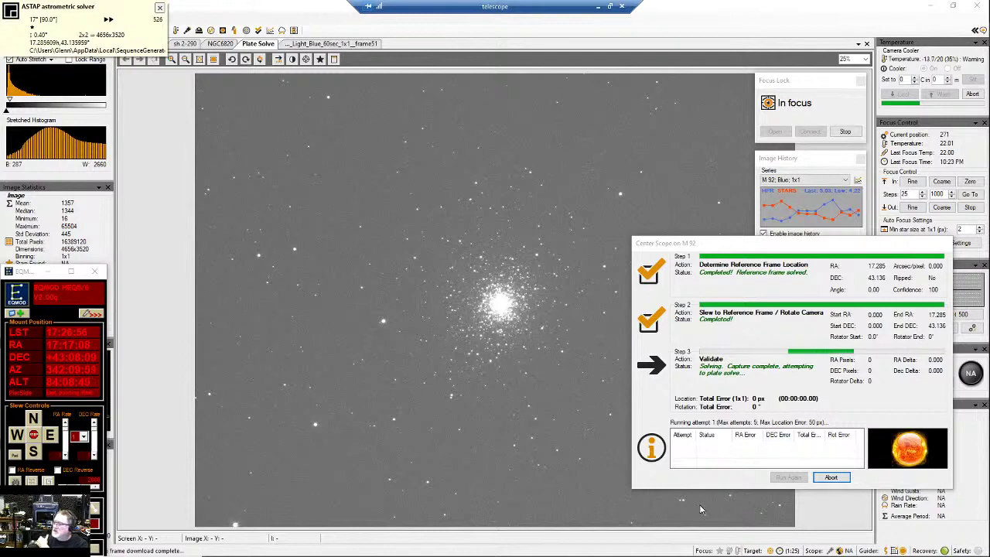
Check the sky conditions on the Cloud Monitor and AllSky pages in Chrome, and minimize the browser and the EQMOD window
{"action": "mouse_move", "coordinate": [379, 551]}
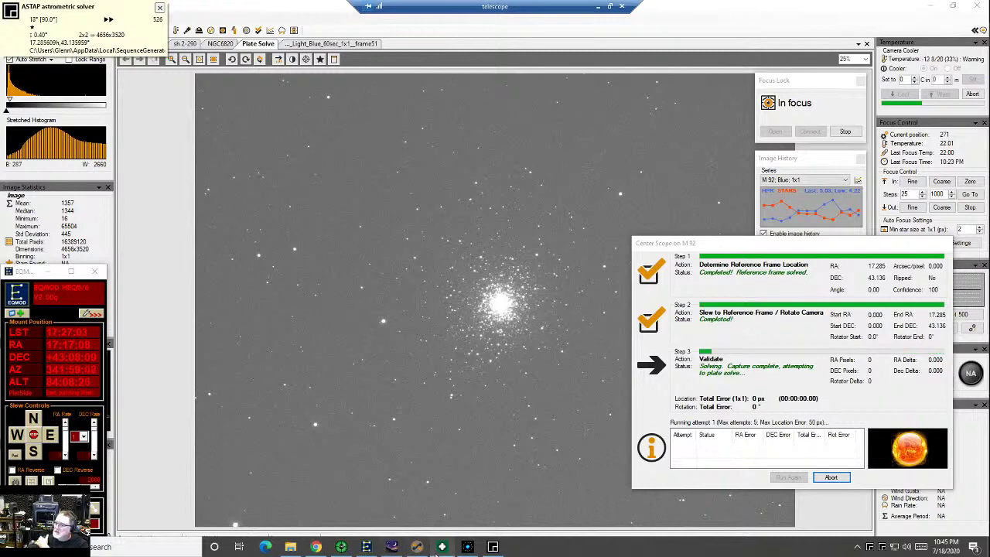
{"action": "mouse_move", "coordinate": [443, 550]}
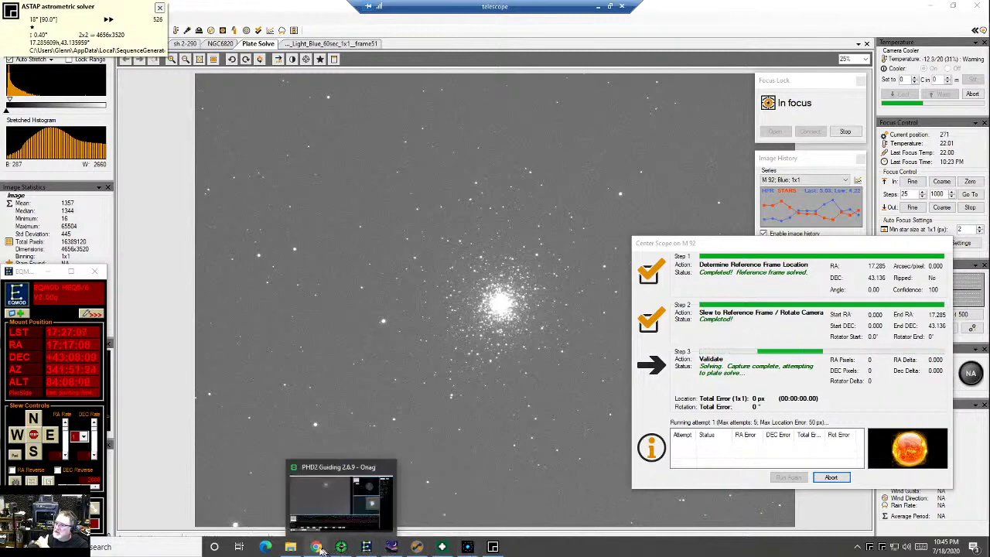
{"action": "mouse_move", "coordinate": [317, 549]}
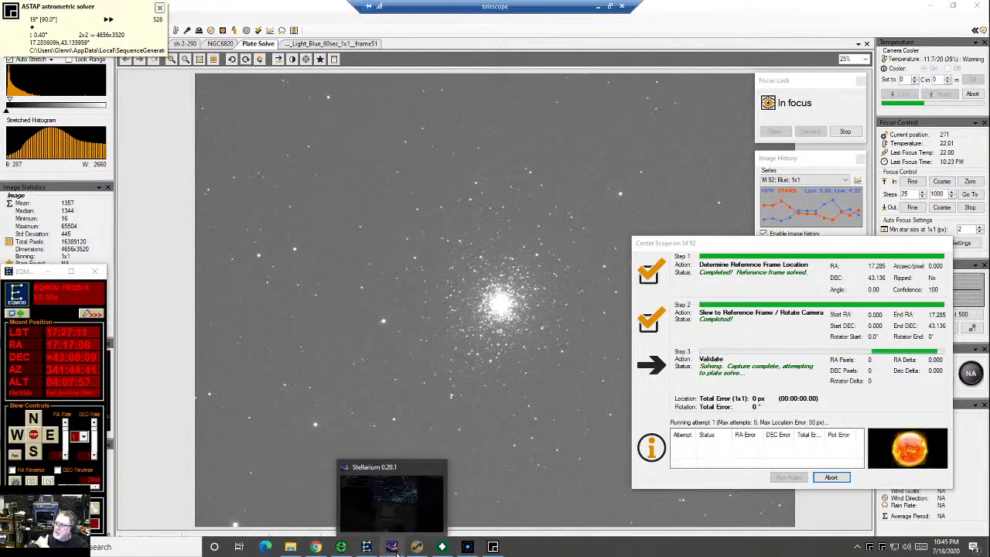
{"action": "left_click", "coordinate": [323, 549]}
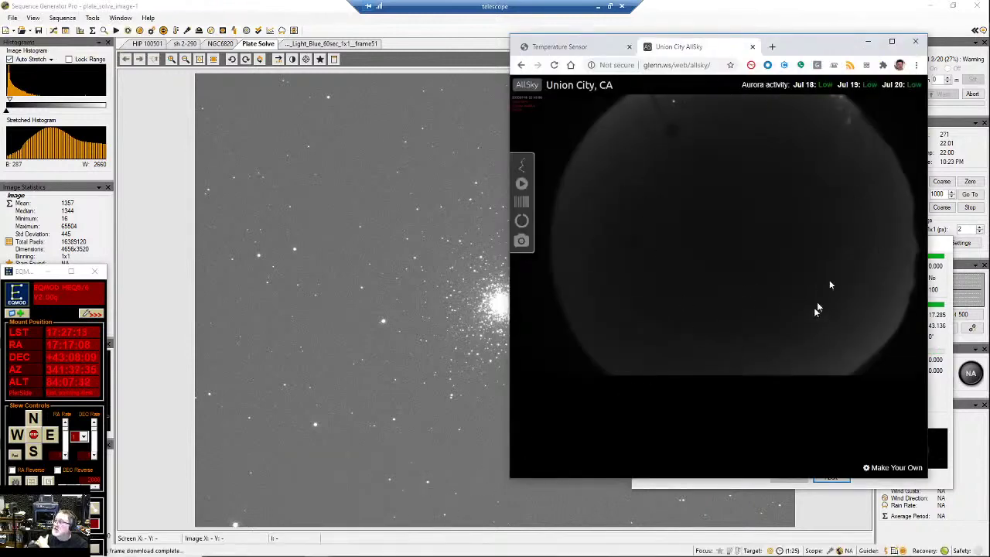
{"action": "left_click", "coordinate": [599, 48]}
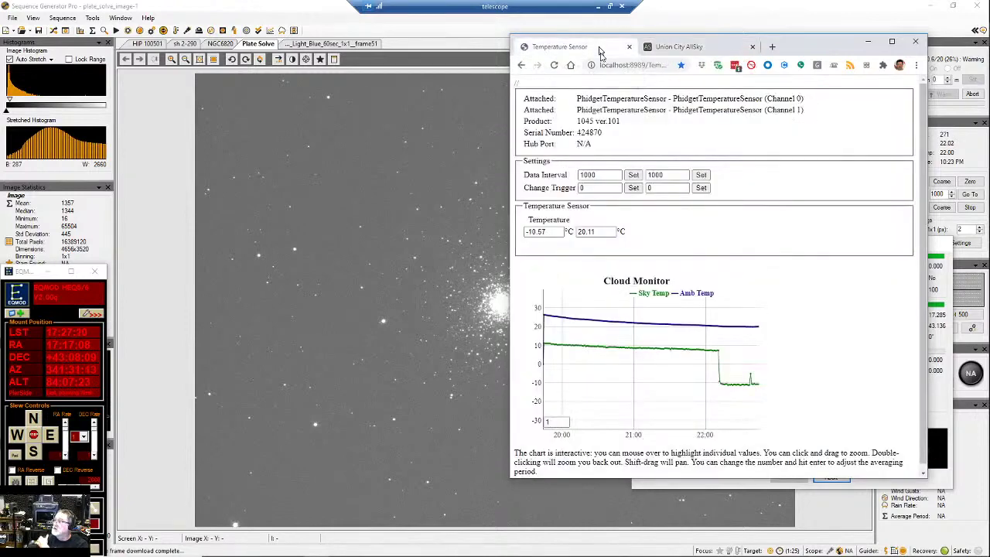
{"action": "mouse_move", "coordinate": [692, 357]}
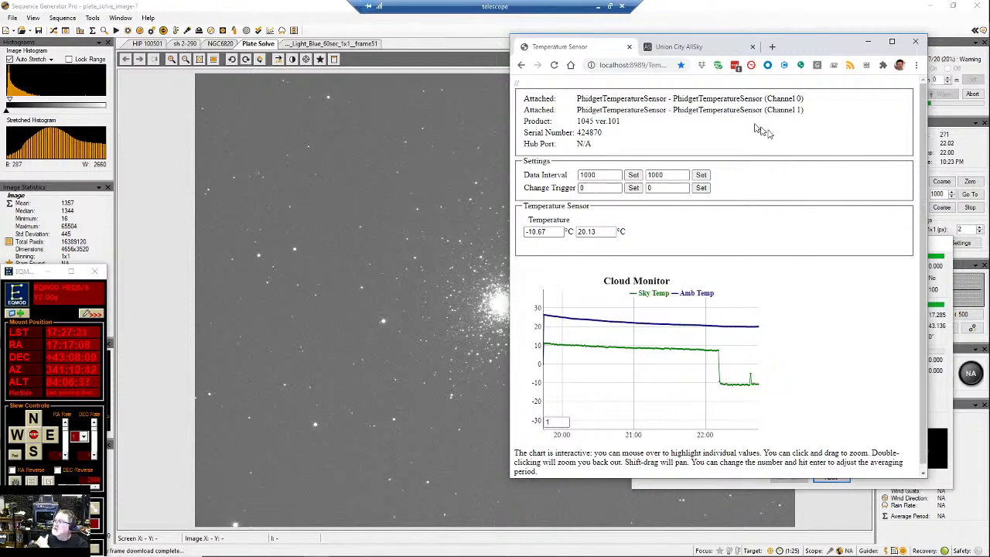
{"action": "left_click", "coordinate": [709, 49]}
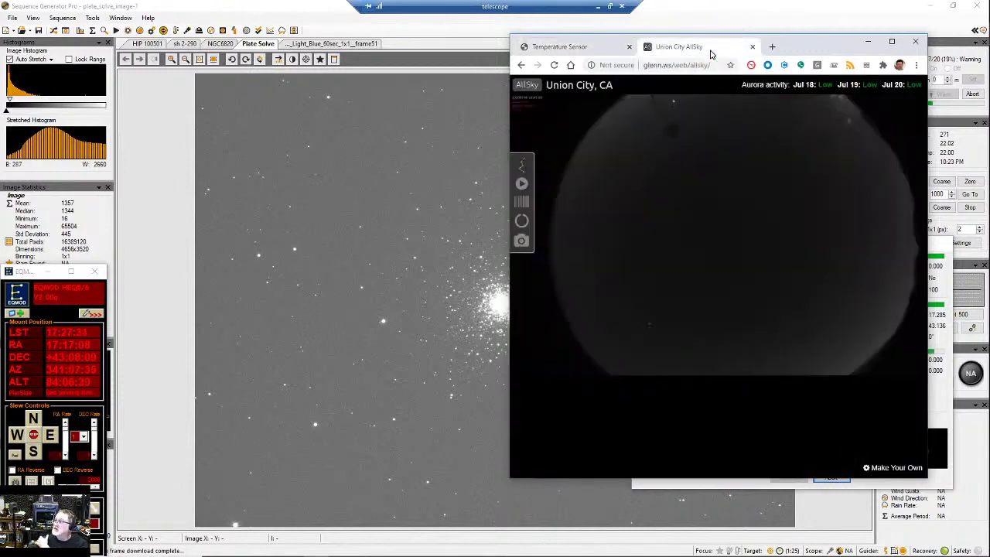
{"action": "left_click", "coordinate": [868, 42]}
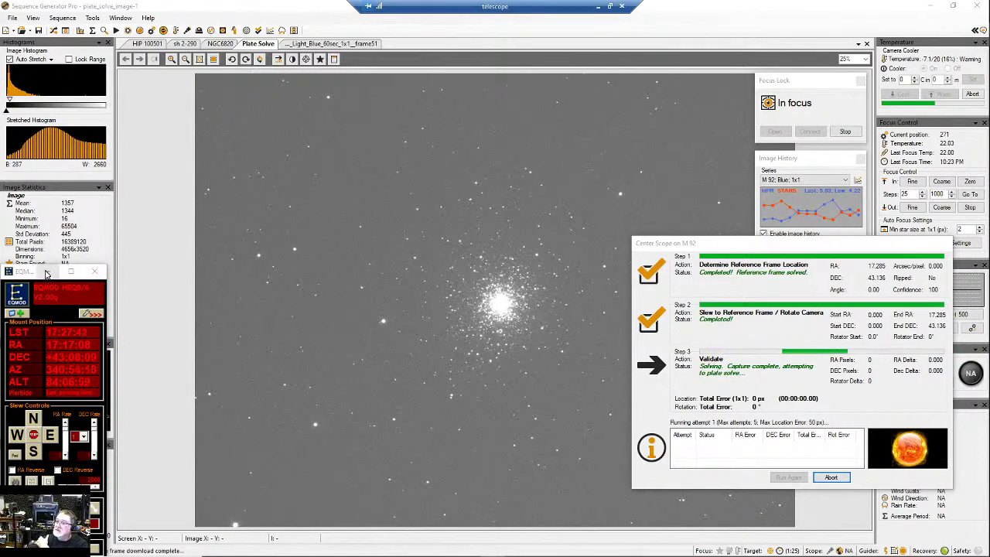
{"action": "left_click", "coordinate": [71, 272]}
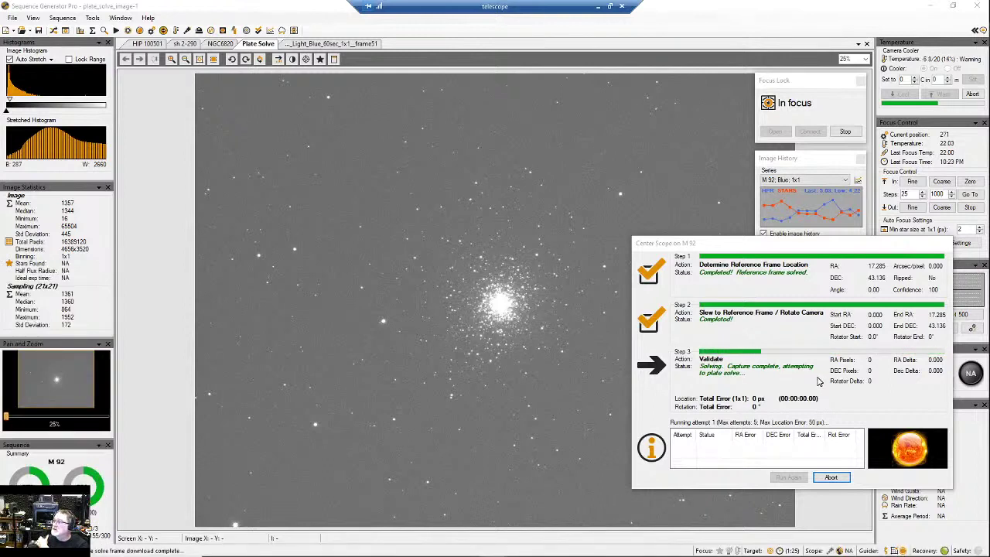
Abort the centering on M 92, confirm quitting the auto center process, and dismiss the resulting error
{"action": "left_click", "coordinate": [832, 477]}
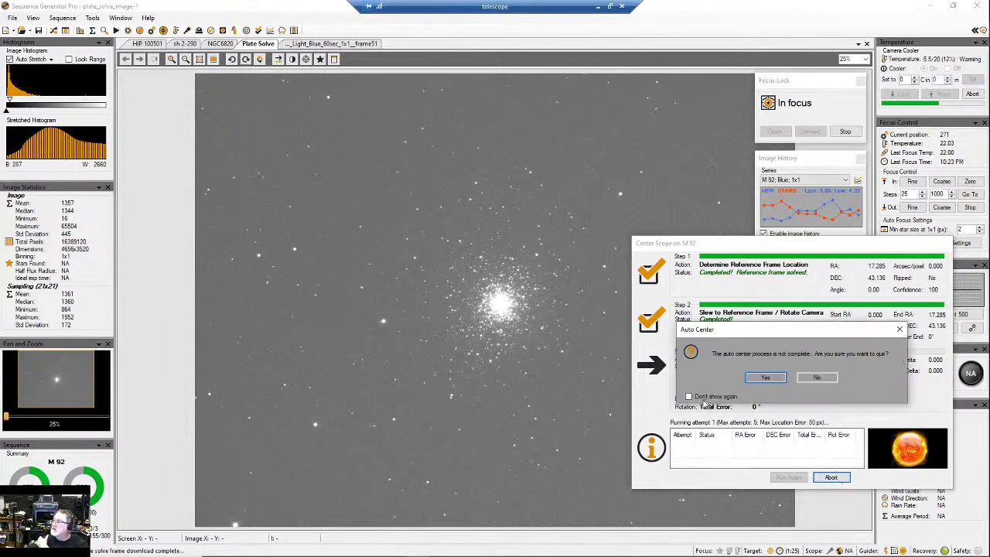
{"action": "left_click", "coordinate": [765, 378]}
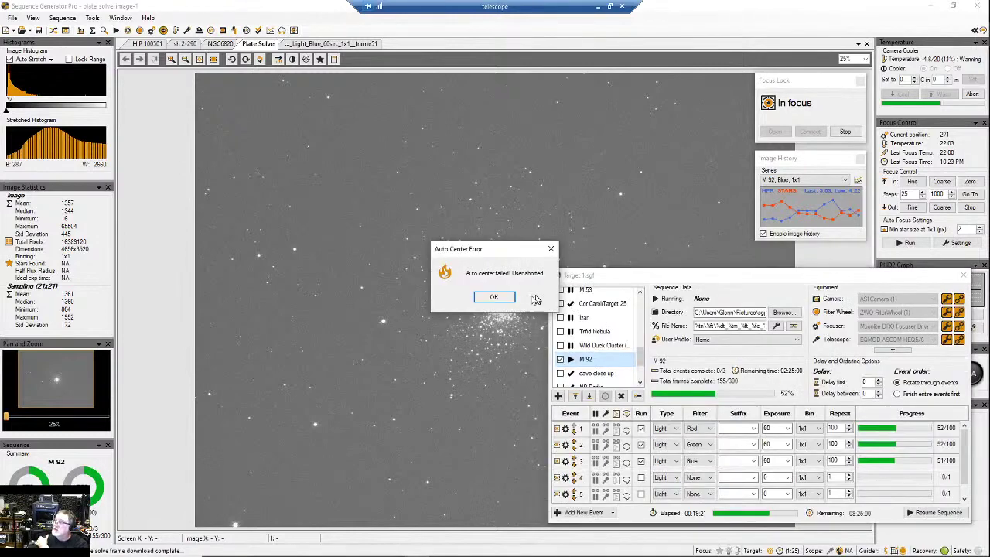
{"action": "left_click", "coordinate": [503, 303]}
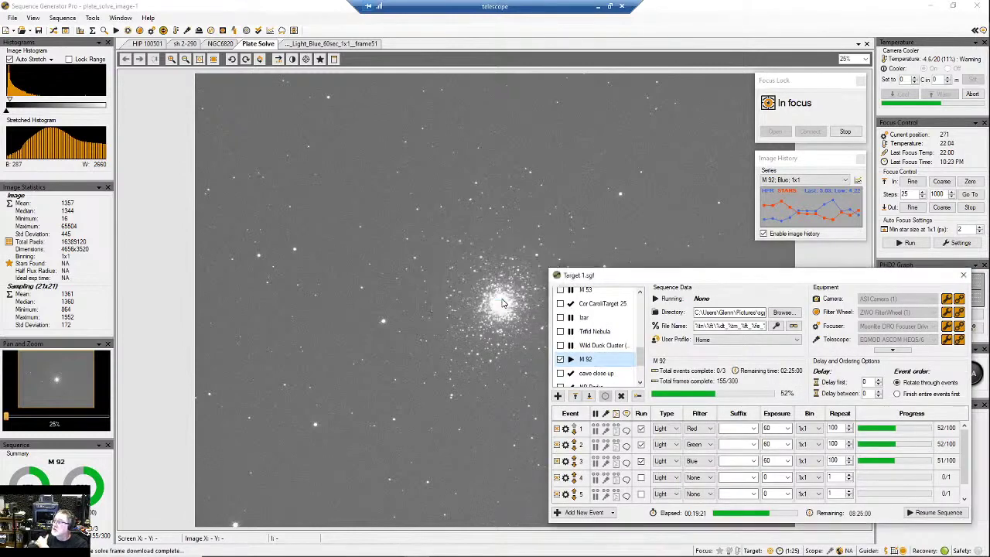
Disable the M 92 target in the sequence and select the PN Ju 1 target
{"action": "mouse_move", "coordinate": [317, 553]}
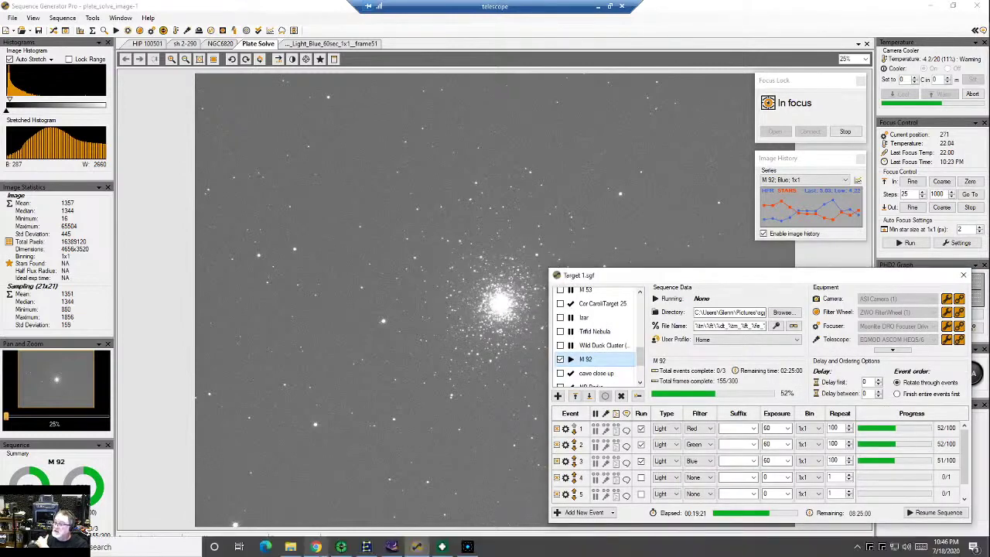
{"action": "left_click", "coordinate": [370, 548]}
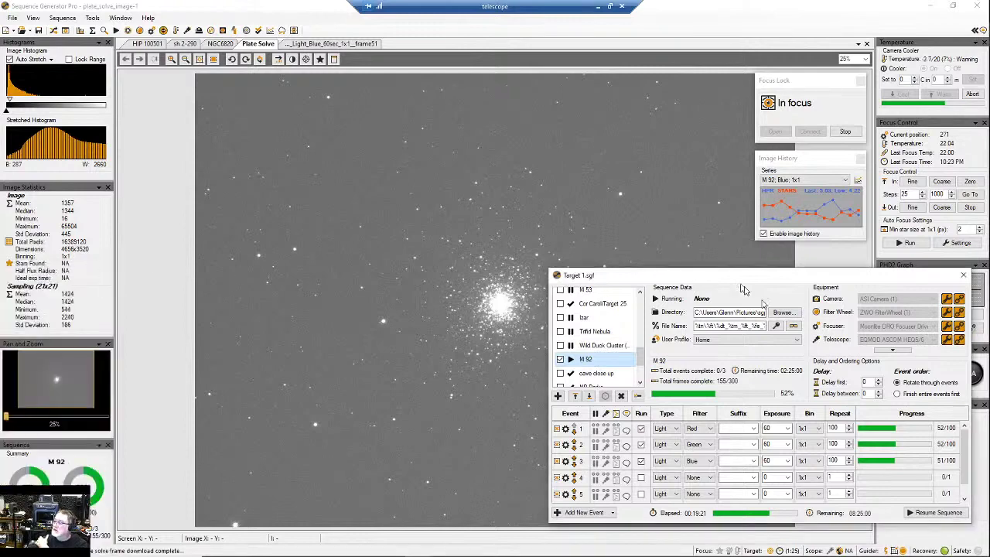
{"action": "left_click", "coordinate": [560, 359]}
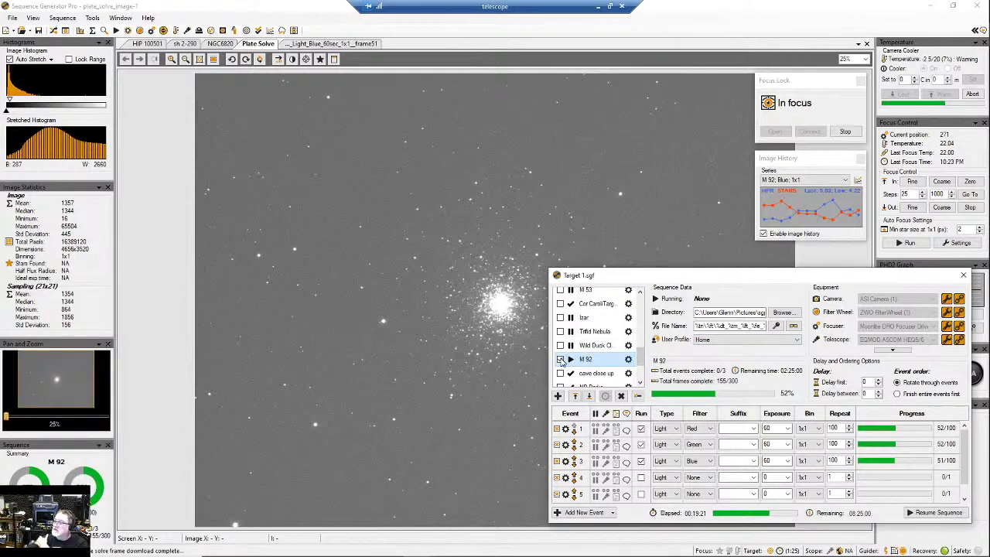
{"action": "scroll", "coordinate": [642, 364], "scroll_direction": "down", "scroll_amount": 2}
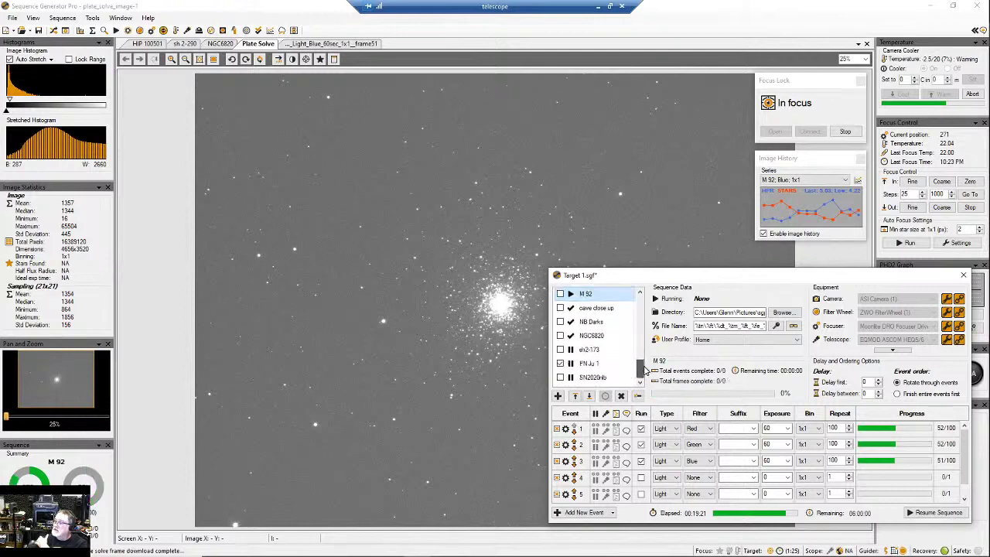
{"action": "left_click", "coordinate": [592, 367]}
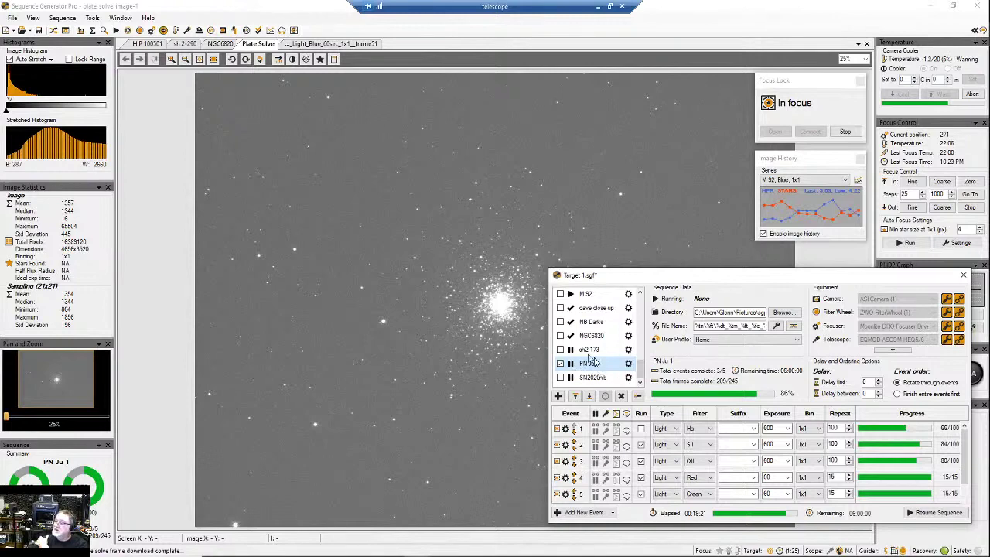
Review the automatic sequence recovery settings in the Sequence Generator options and close the options with OK
{"action": "mouse_move", "coordinate": [587, 373]}
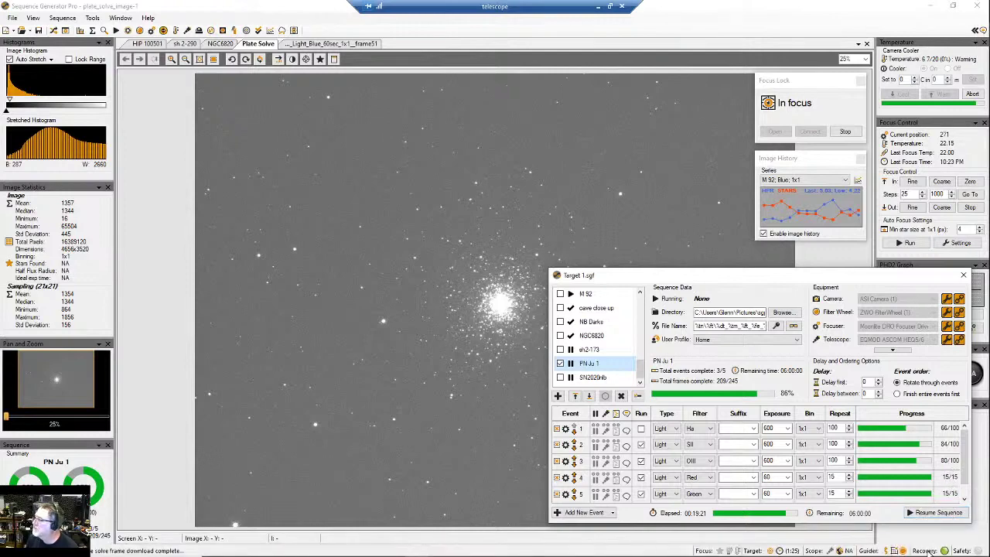
{"action": "left_click", "coordinate": [930, 550]}
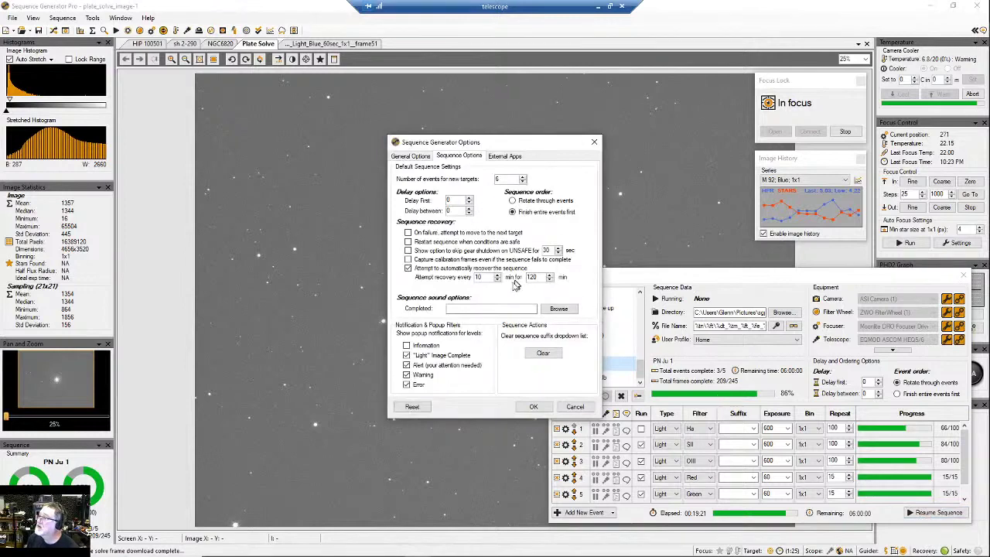
{"action": "mouse_move", "coordinate": [412, 272]}
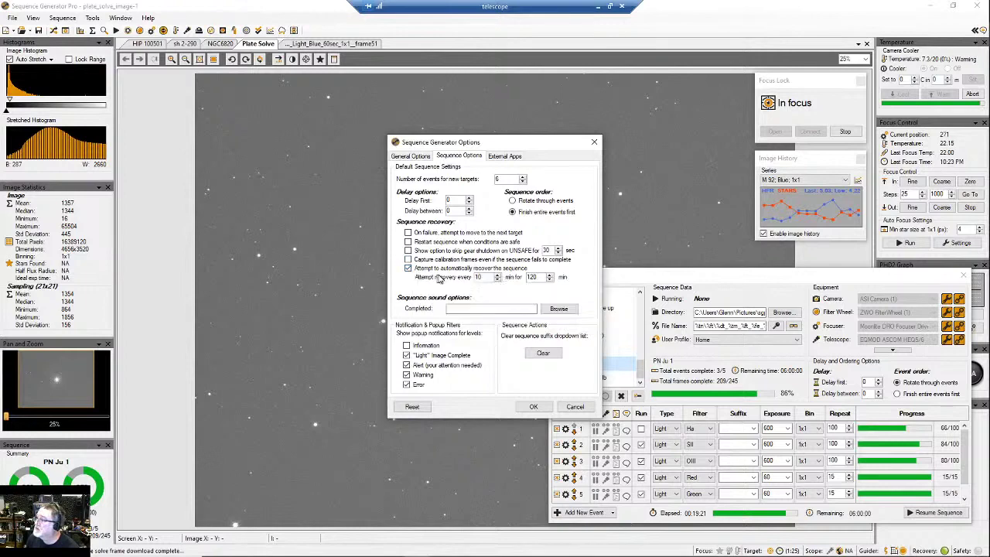
{"action": "left_click", "coordinate": [534, 407]}
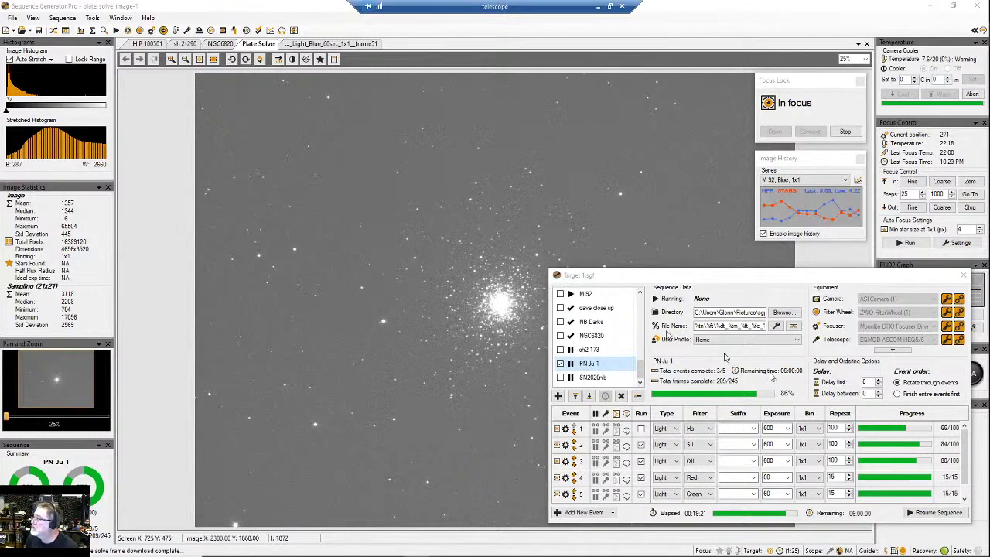
Resume the sequence on PN Ju 1 with Delay Start so that the camera cools toward -20 °C before imaging
{"action": "left_click", "coordinate": [939, 513]}
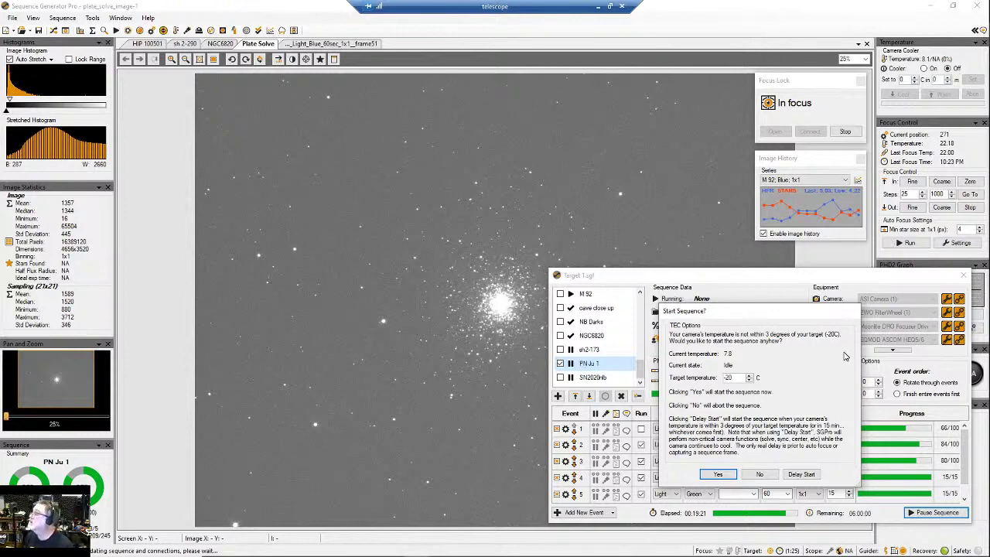
{"action": "left_click", "coordinate": [801, 474]}
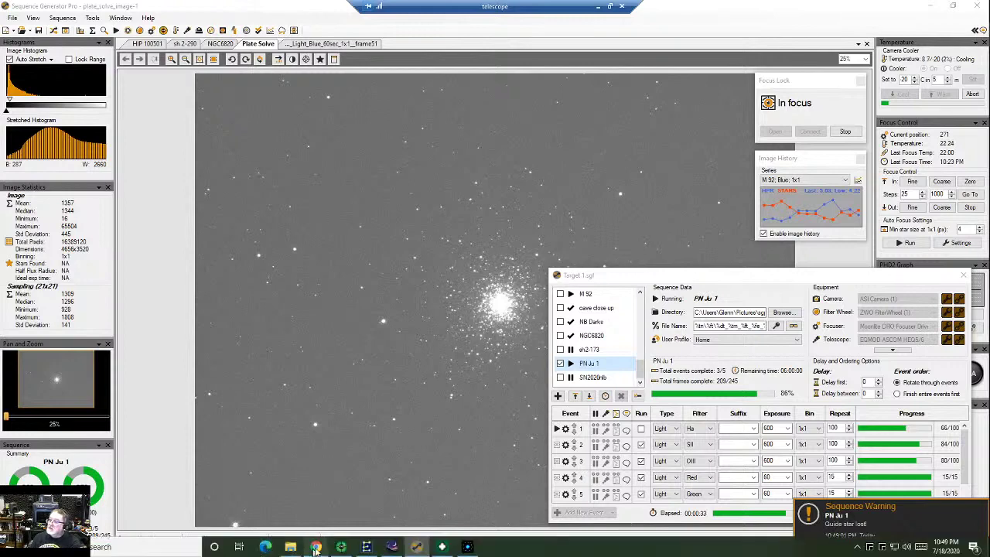
Switch to Stellarium to view the sky map and the telescope's position on it
{"action": "right_click", "coordinate": [392, 552]}
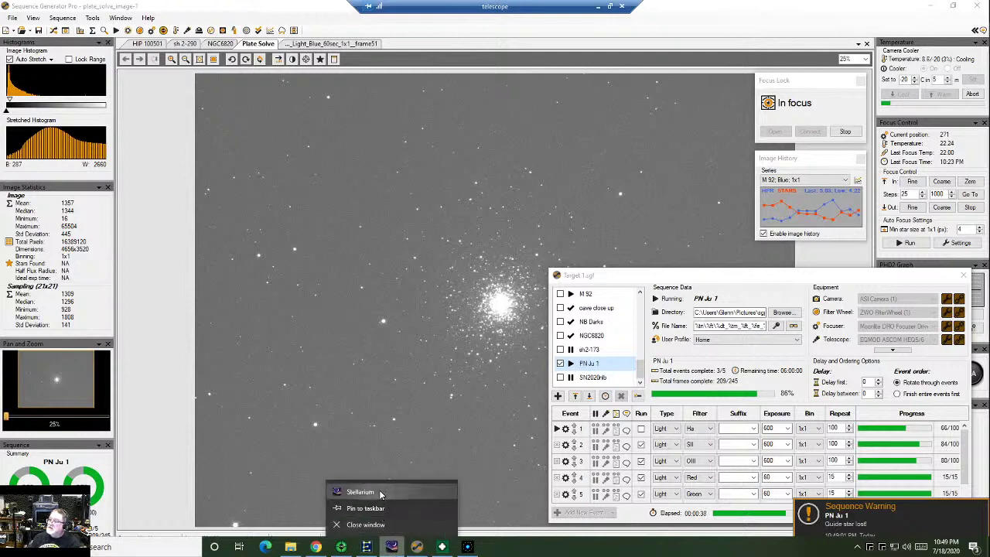
{"action": "left_click", "coordinate": [380, 493]}
{"action": "mouse_move", "coordinate": [389, 549]}
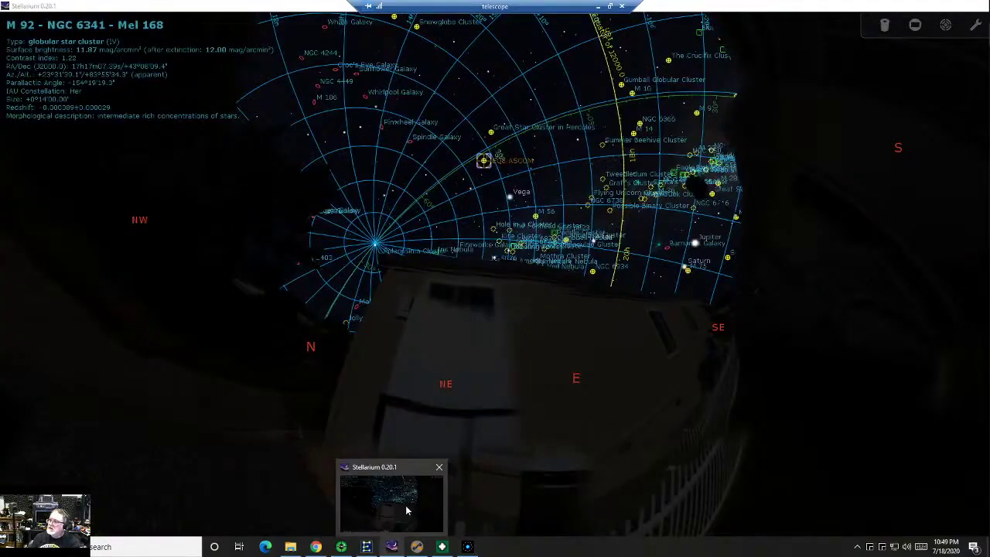
Dismiss the Sequence Complete dialog with the end of sequence options enabled, and try to restore the Stellarium sky map window
{"action": "left_click", "coordinate": [405, 505]}
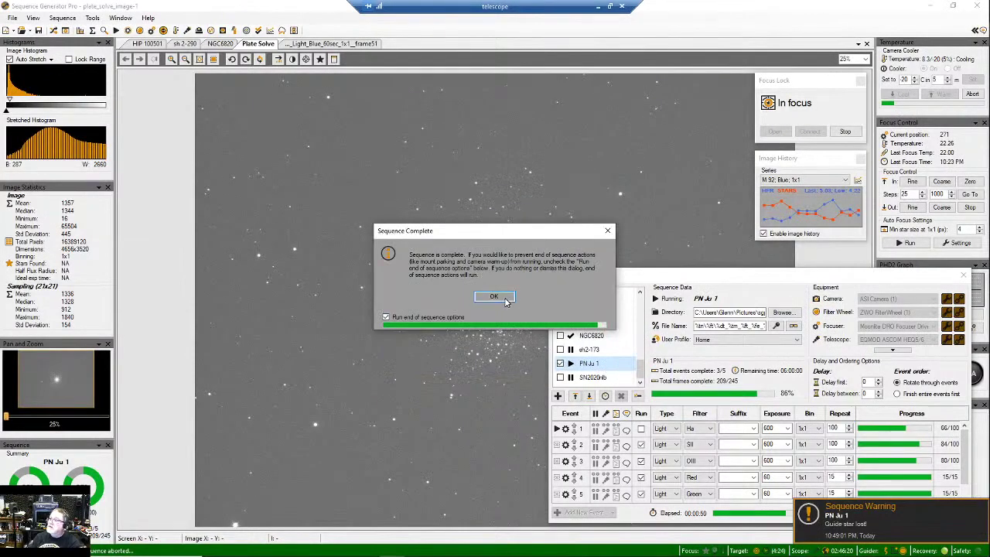
{"action": "left_click", "coordinate": [508, 300]}
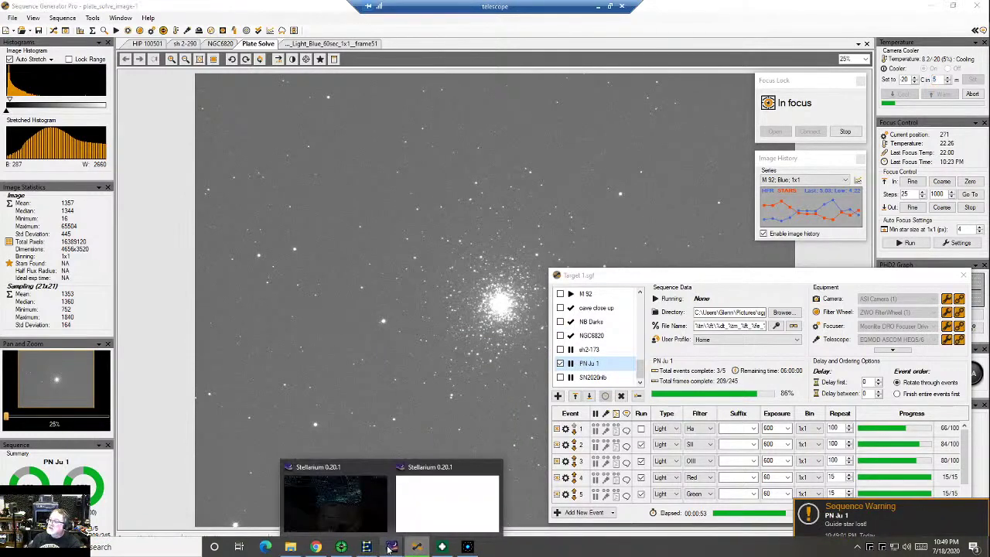
{"action": "mouse_move", "coordinate": [374, 513]}
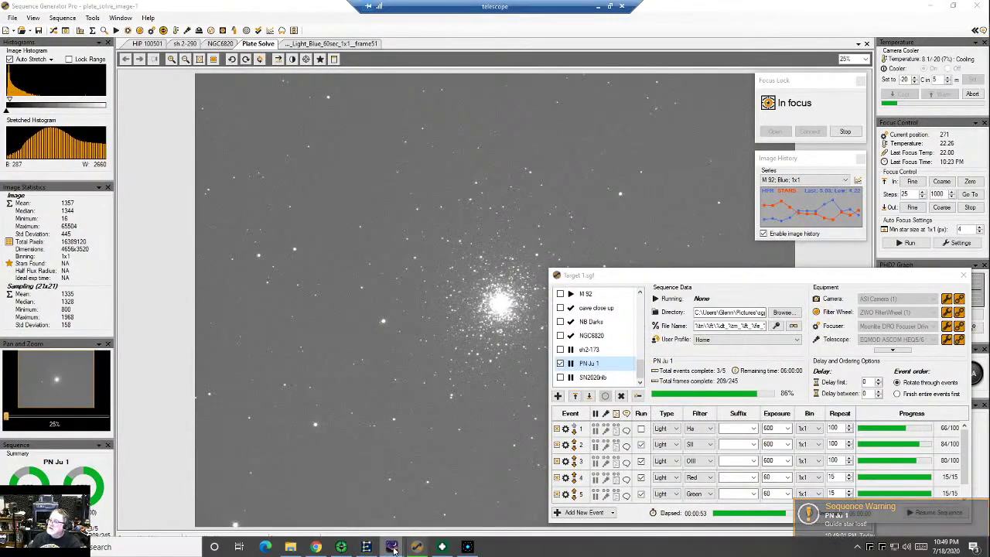
{"action": "right_click", "coordinate": [393, 549]}
{"action": "left_click", "coordinate": [393, 549]}
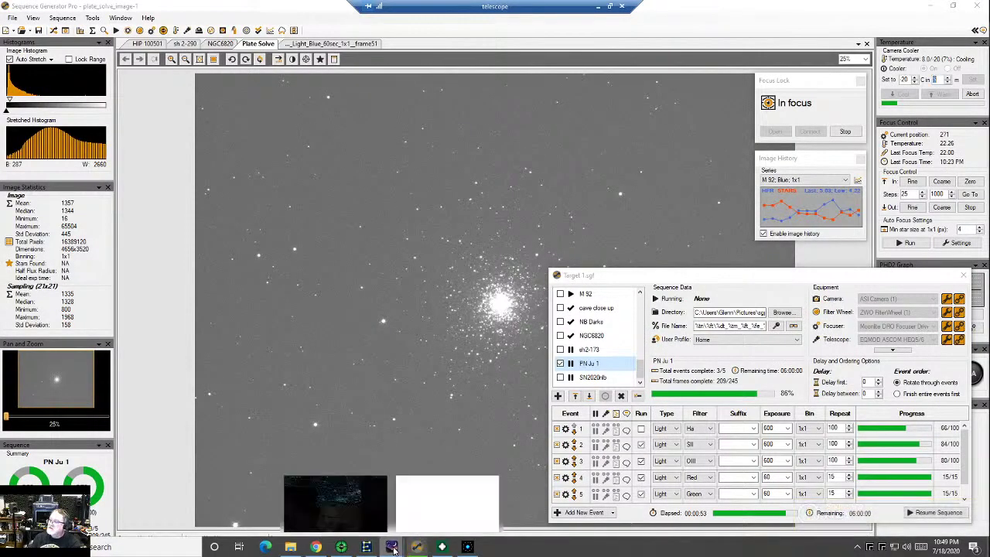
{"action": "mouse_move", "coordinate": [392, 548]}
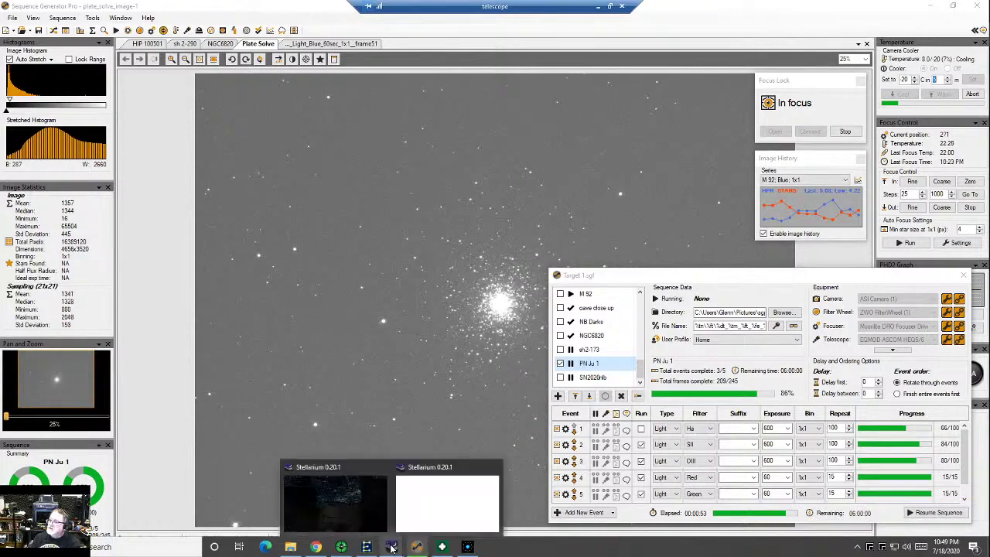
{"action": "mouse_move", "coordinate": [347, 517]}
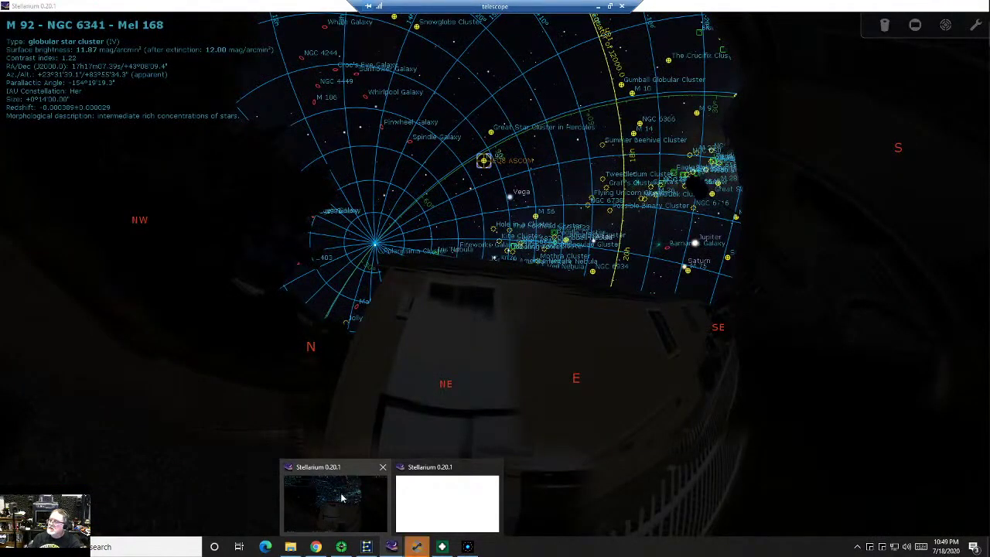
{"action": "right_click", "coordinate": [343, 496]}
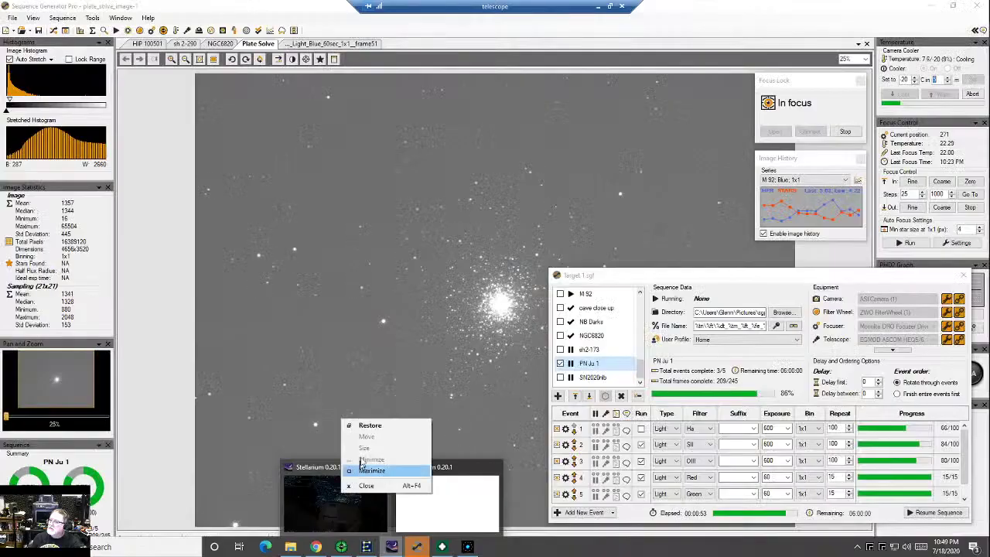
{"action": "left_click", "coordinate": [371, 426]}
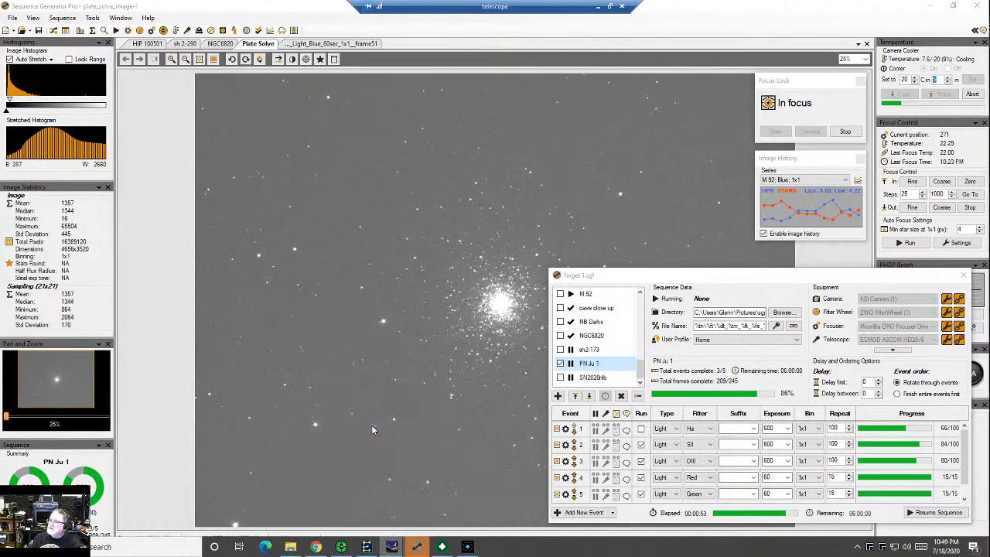
Close the blank second Stellarium window and switch to Stellarium's sky map
{"action": "mouse_move", "coordinate": [391, 547]}
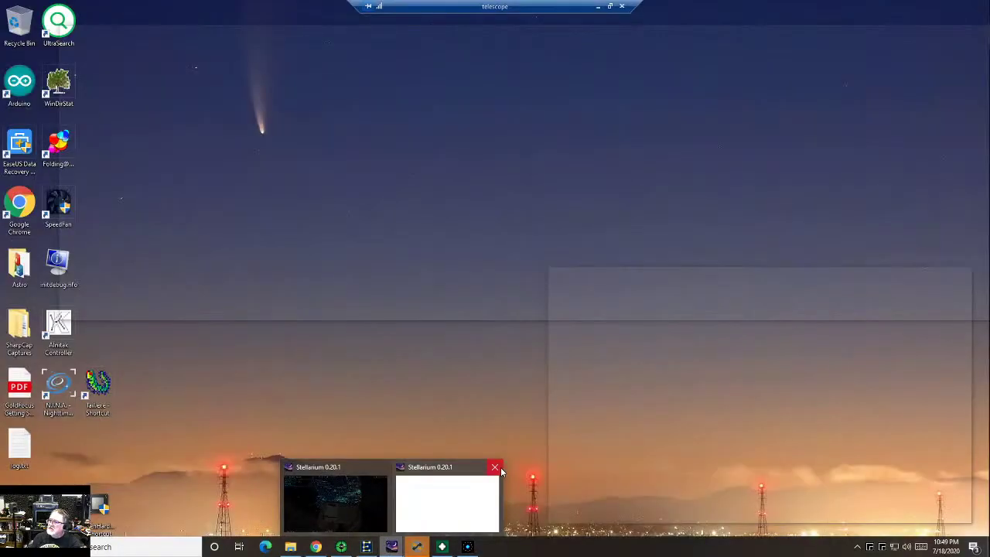
{"action": "left_click", "coordinate": [495, 467]}
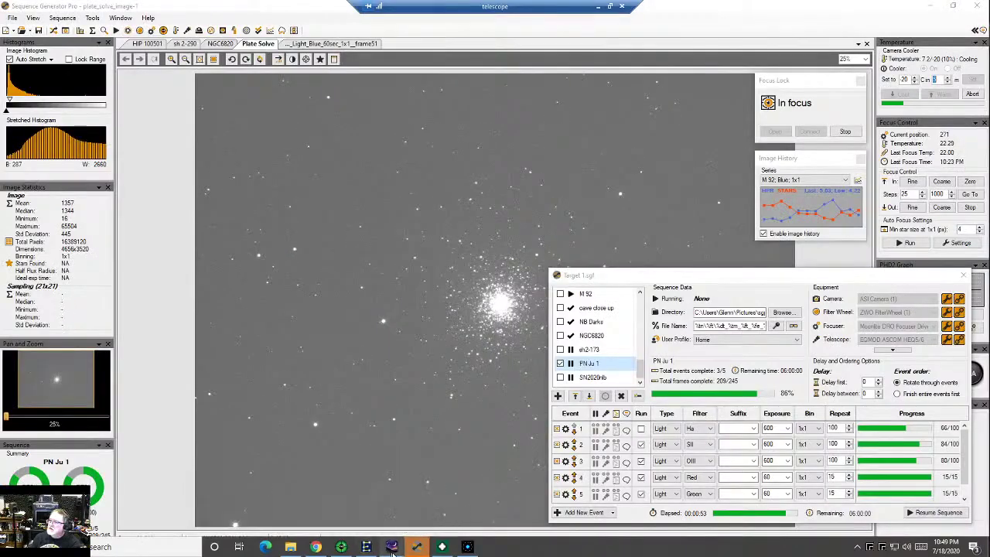
{"action": "mouse_move", "coordinate": [392, 549]}
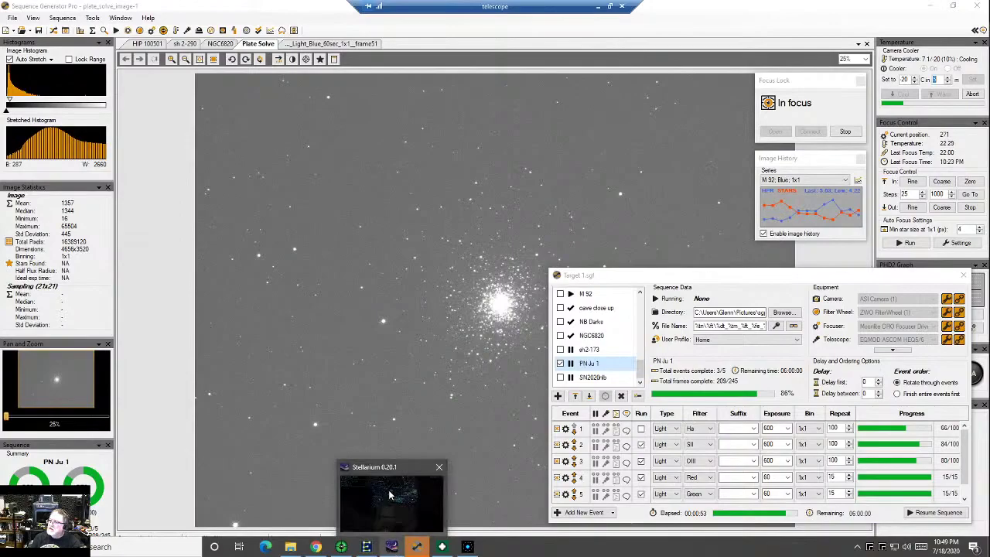
{"action": "mouse_move", "coordinate": [391, 495]}
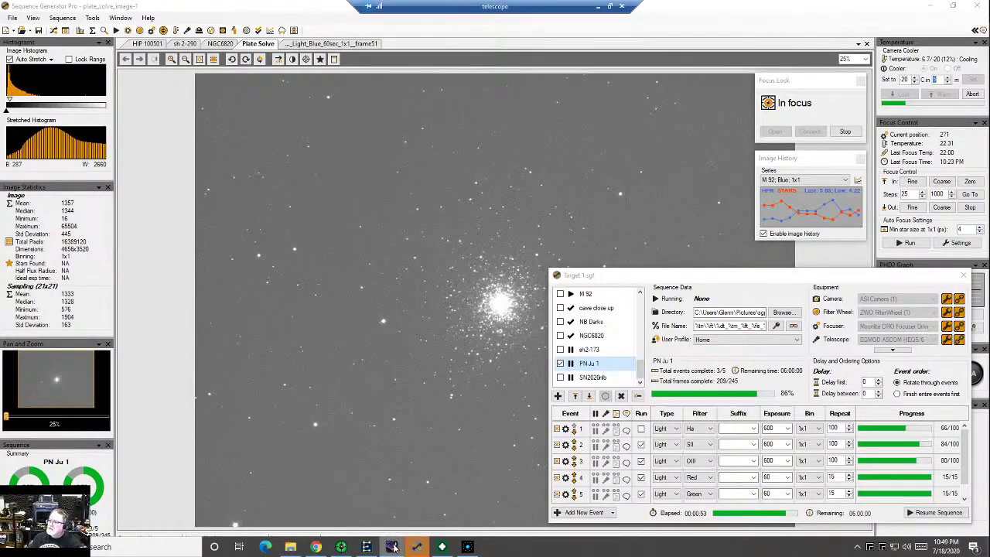
{"action": "left_click", "coordinate": [394, 548]}
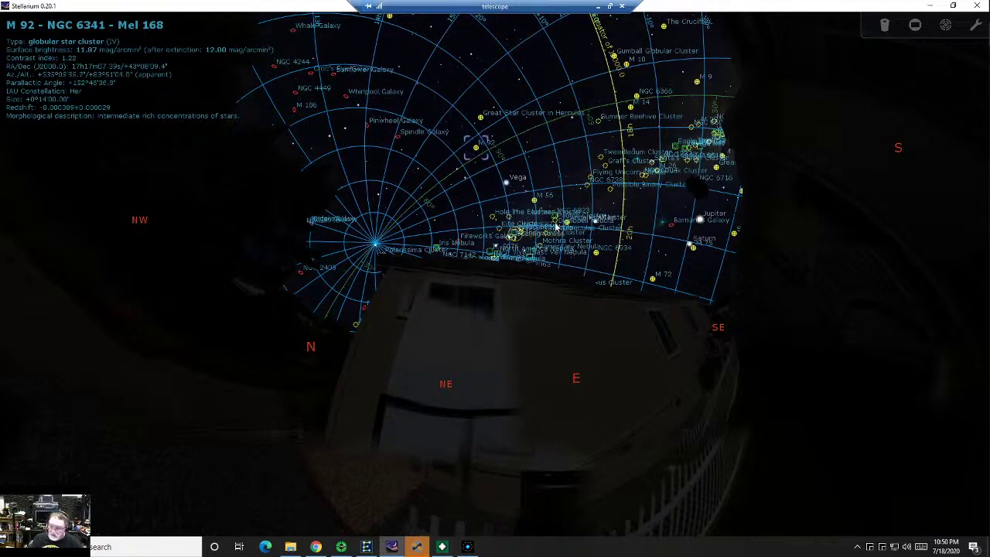
Search the Stellarium sky map for "pn ju 1" and examine the area around the target
{"action": "key", "text": "ctrl+f"}
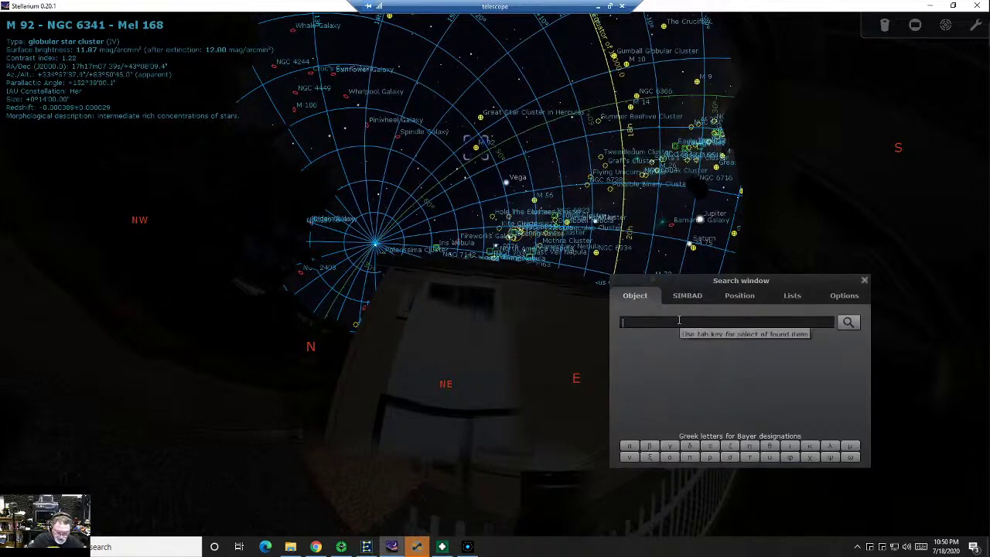
{"action": "type", "text": "pn"}
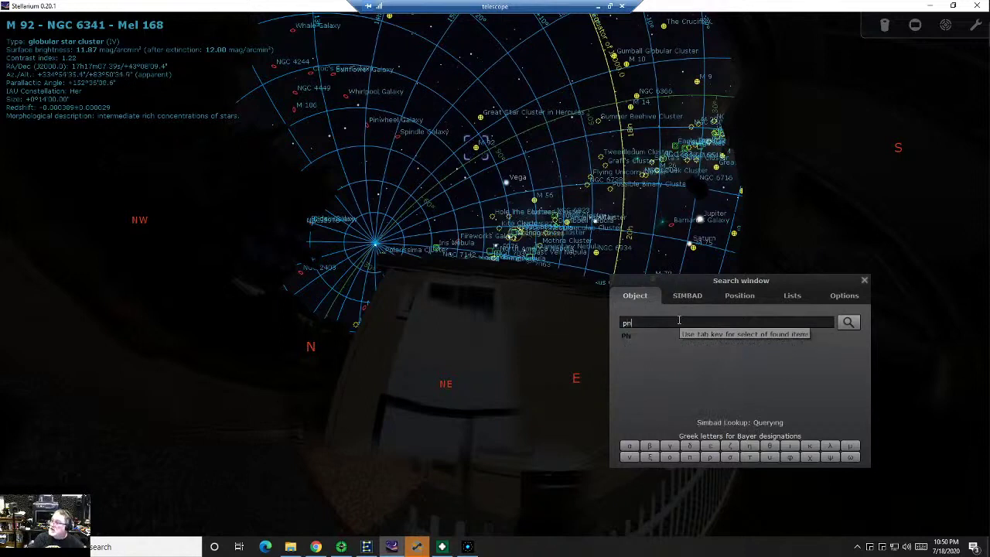
{"action": "type", "text": " g"}
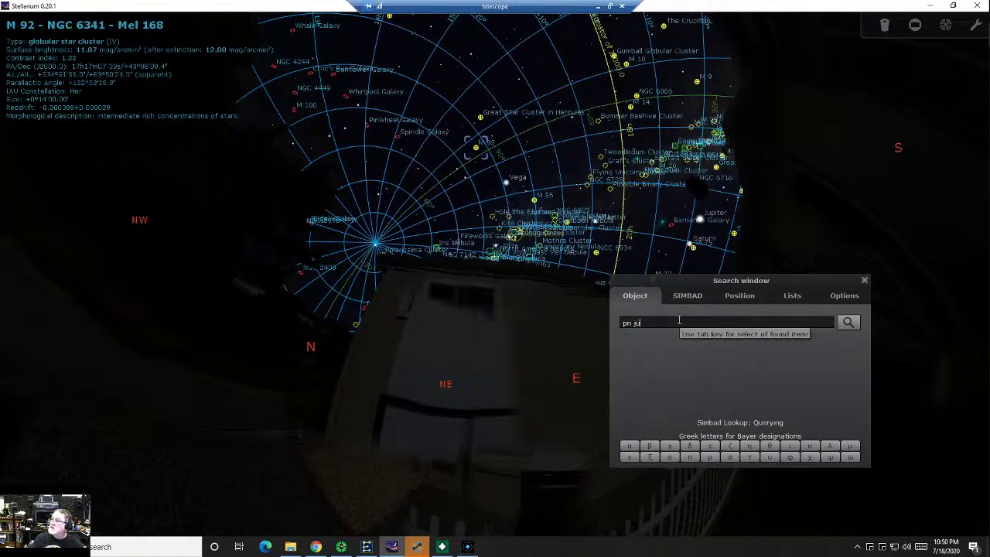
{"action": "type", "text": "u 1"}
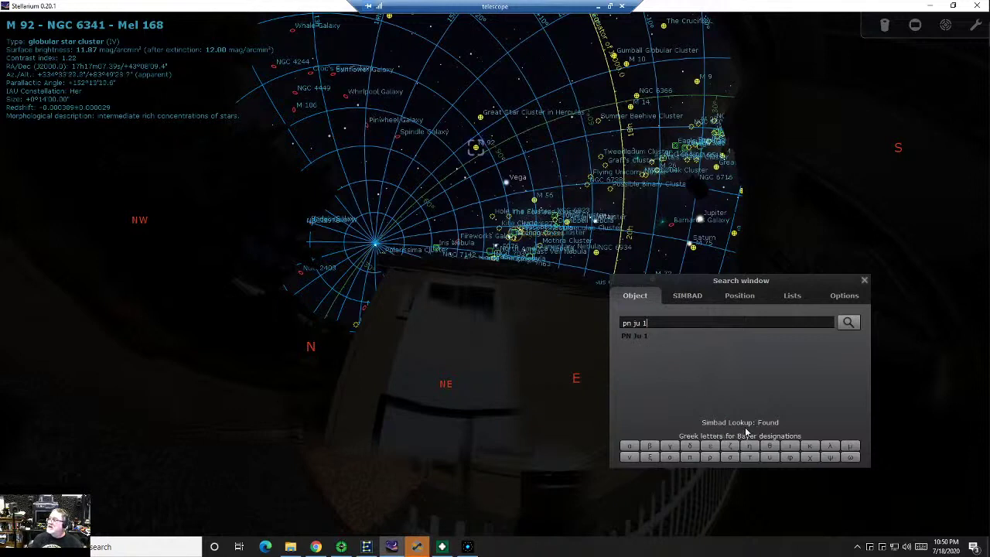
{"action": "left_click", "coordinate": [849, 321]}
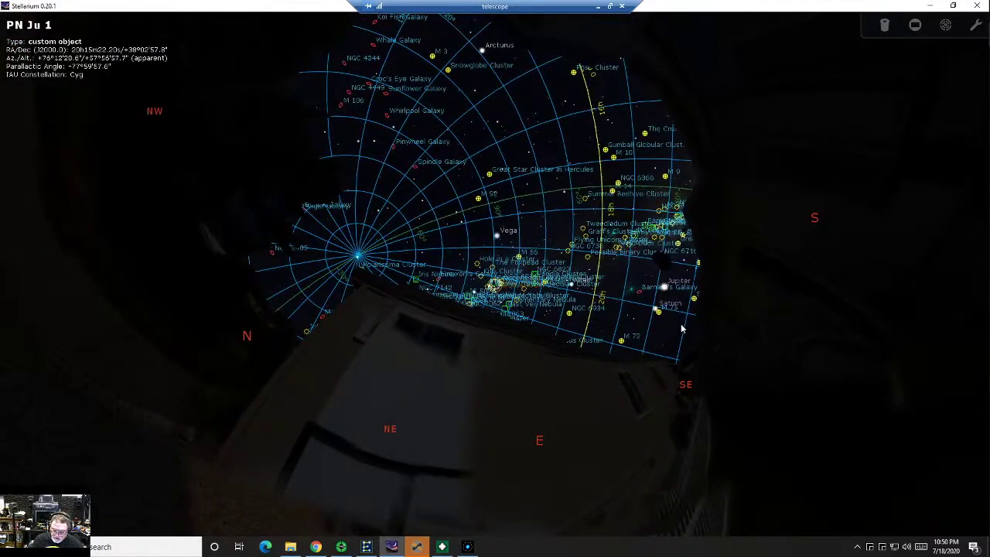
{"action": "scroll", "coordinate": [682, 328], "scroll_direction": "up", "scroll_amount": 3}
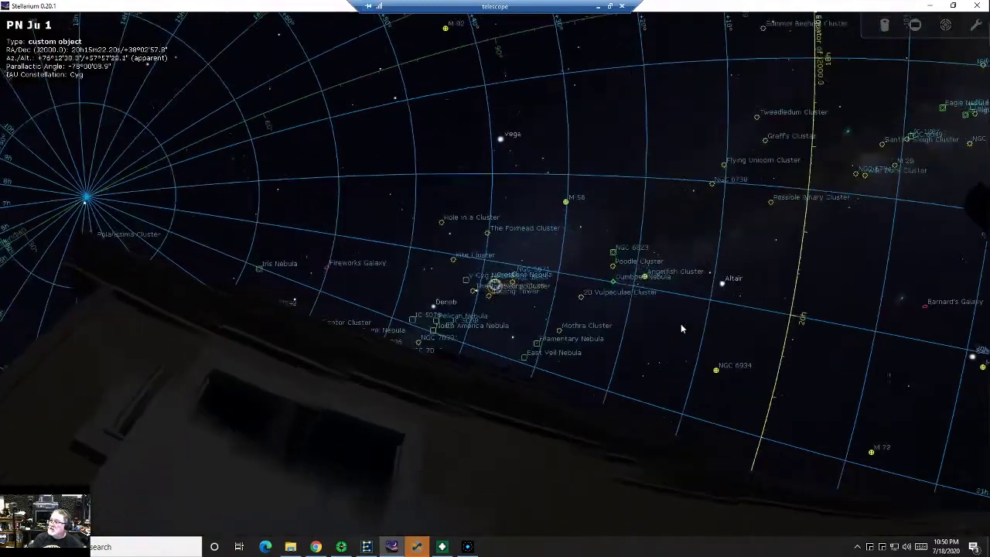
{"action": "scroll", "coordinate": [681, 329], "scroll_direction": "up", "scroll_amount": 2}
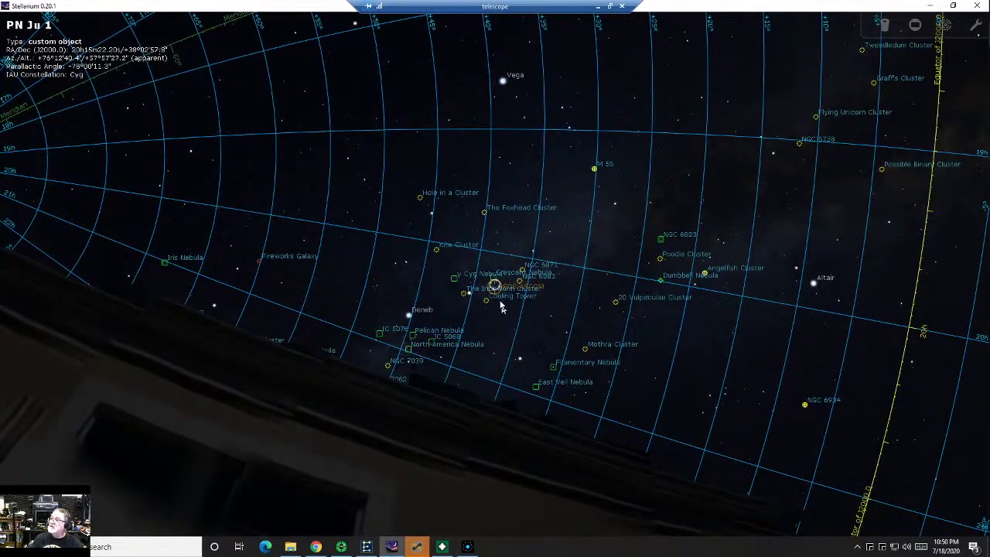
Minimize Stellarium, switch to PHD2 Guiding, and connect the scopefocus rotator, EQMOD ASCOM HEQ5/6 mount and ZWO ASI camera
{"action": "left_click", "coordinate": [932, 8]}
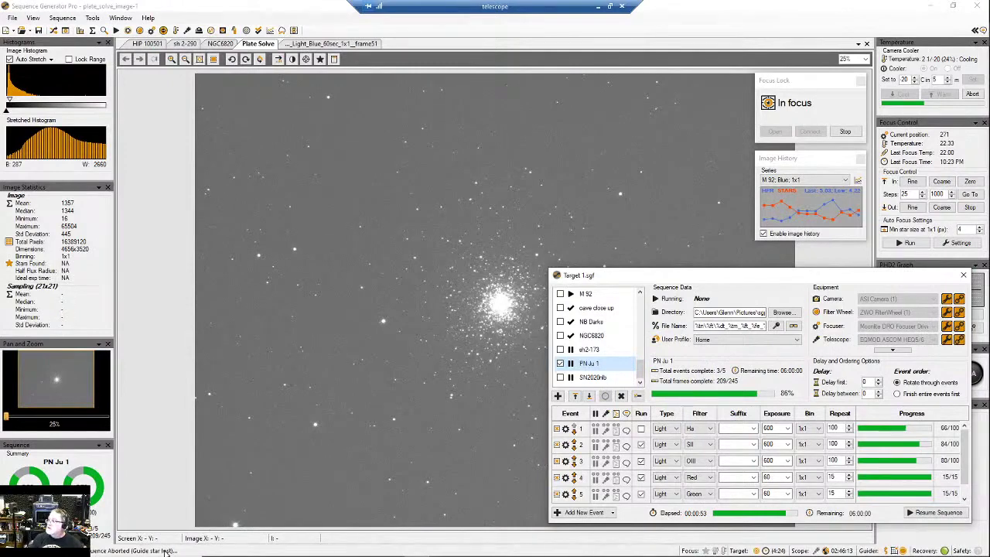
{"action": "mouse_move", "coordinate": [165, 553]}
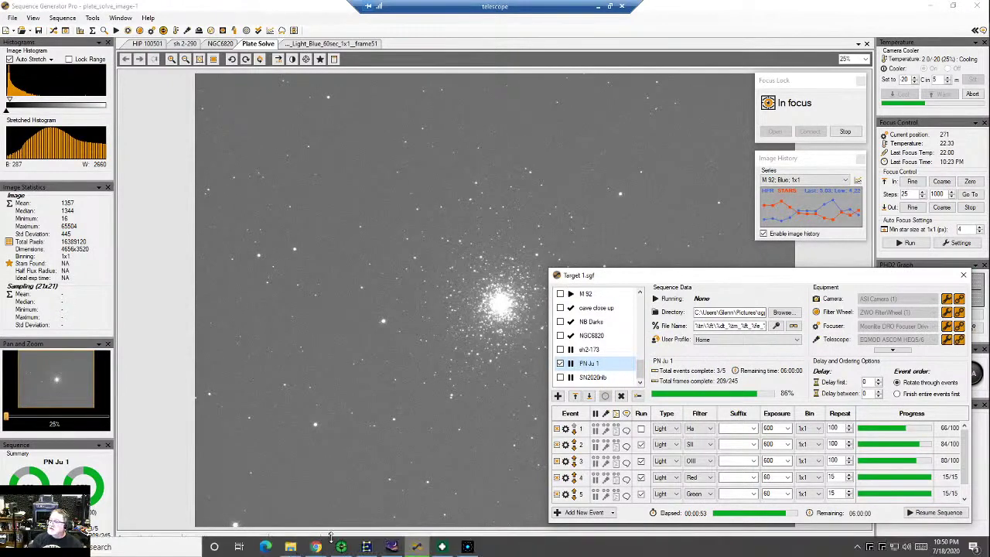
{"action": "mouse_move", "coordinate": [341, 547]}
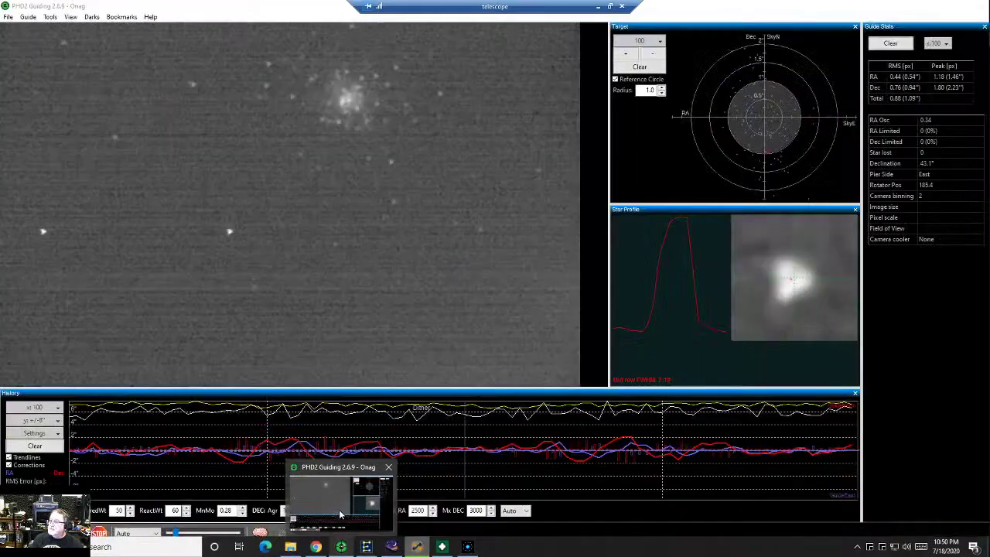
{"action": "left_click", "coordinate": [338, 514]}
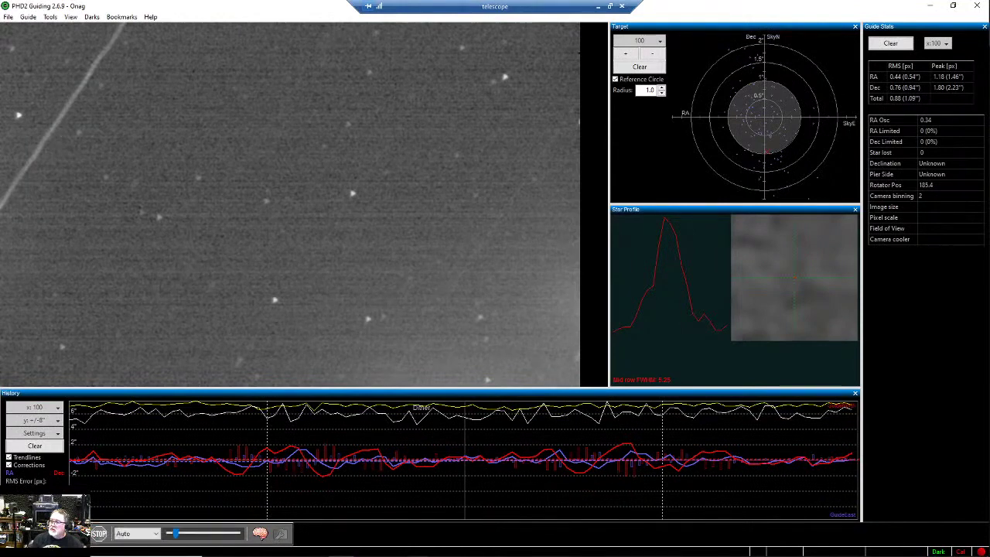
{"action": "left_click", "coordinate": [18, 533]}
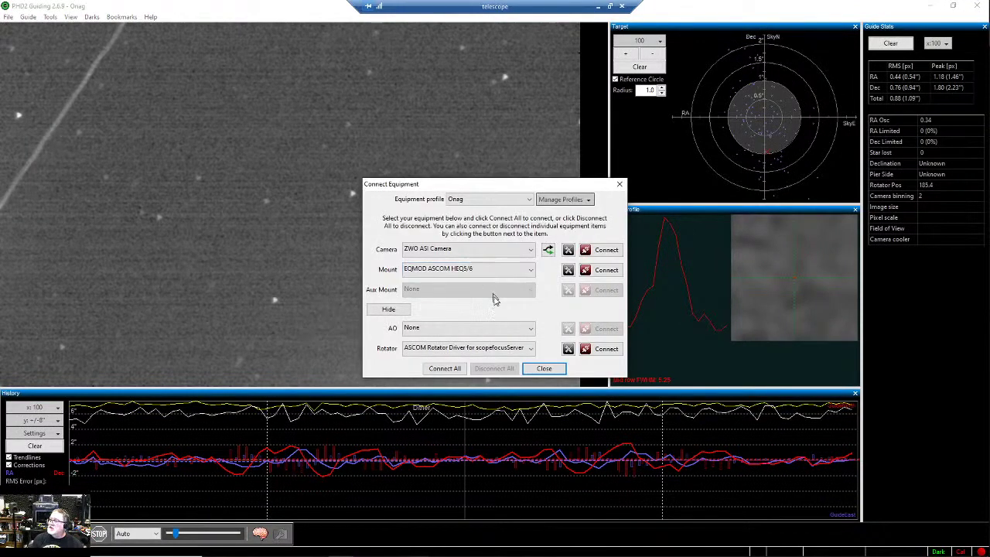
{"action": "left_click", "coordinate": [605, 348]}
{"action": "left_click", "coordinate": [597, 269]}
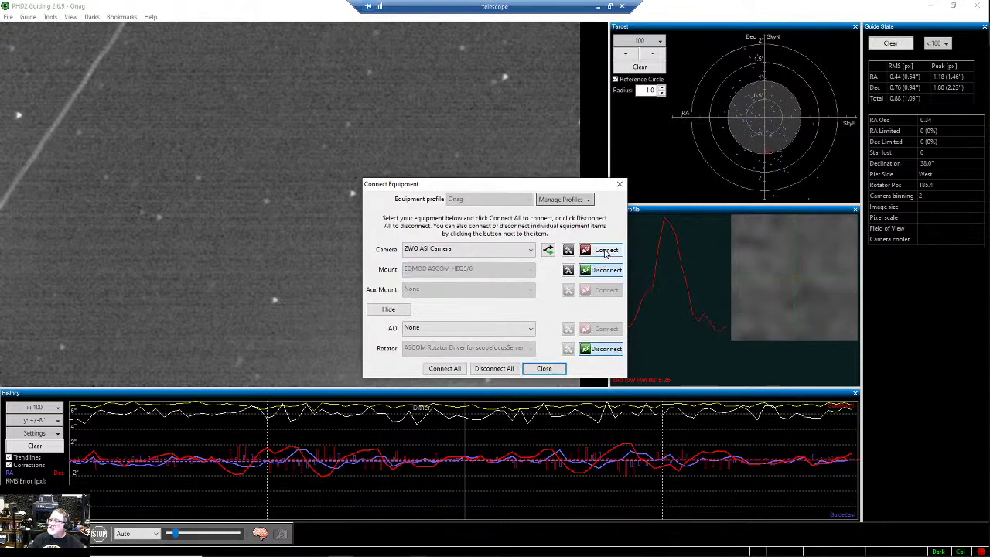
{"action": "left_click", "coordinate": [606, 249]}
{"action": "left_click", "coordinate": [545, 369]}
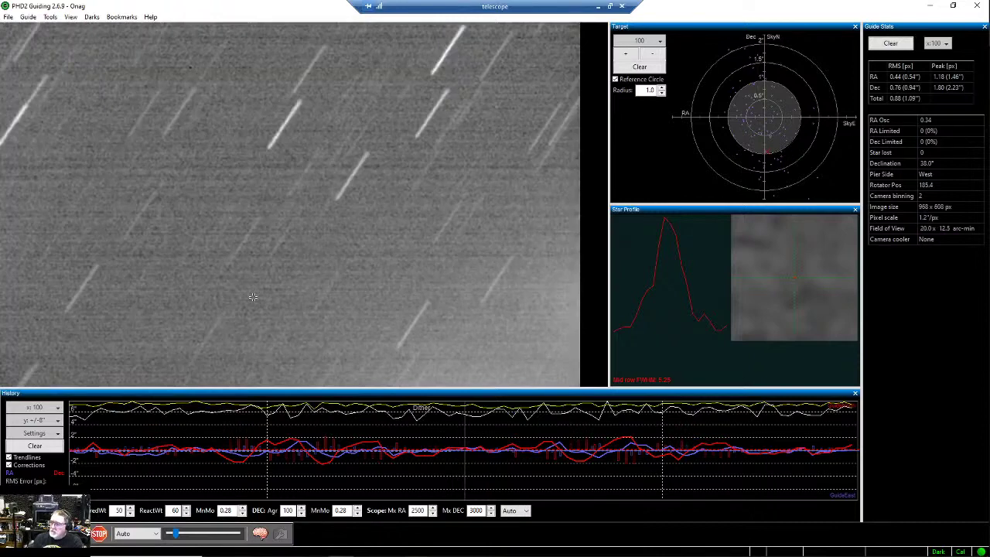
Bring up the EQMOD mount window to check the mount's position and tracking
{"action": "mouse_move", "coordinate": [285, 553]}
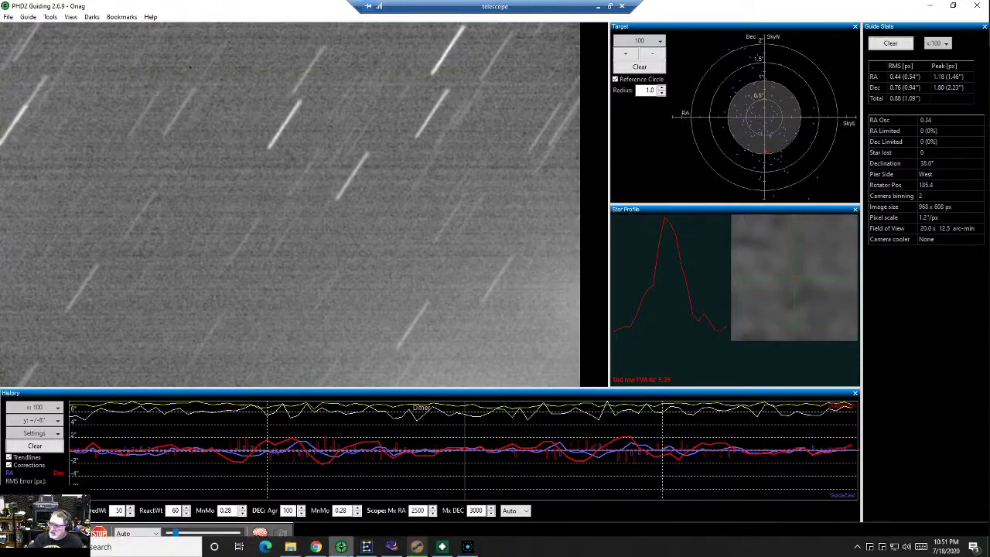
{"action": "left_click", "coordinate": [373, 549]}
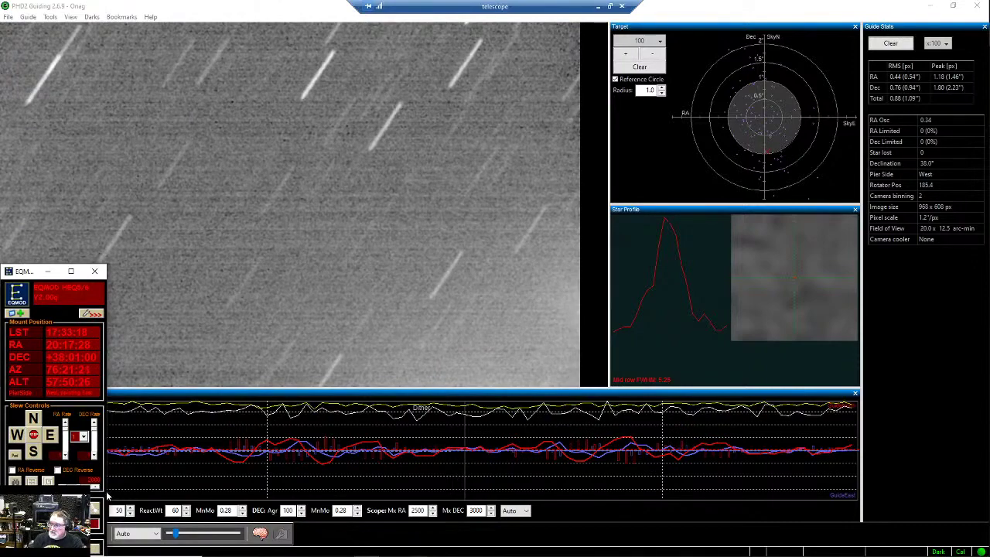
{"action": "mouse_move", "coordinate": [436, 552]}
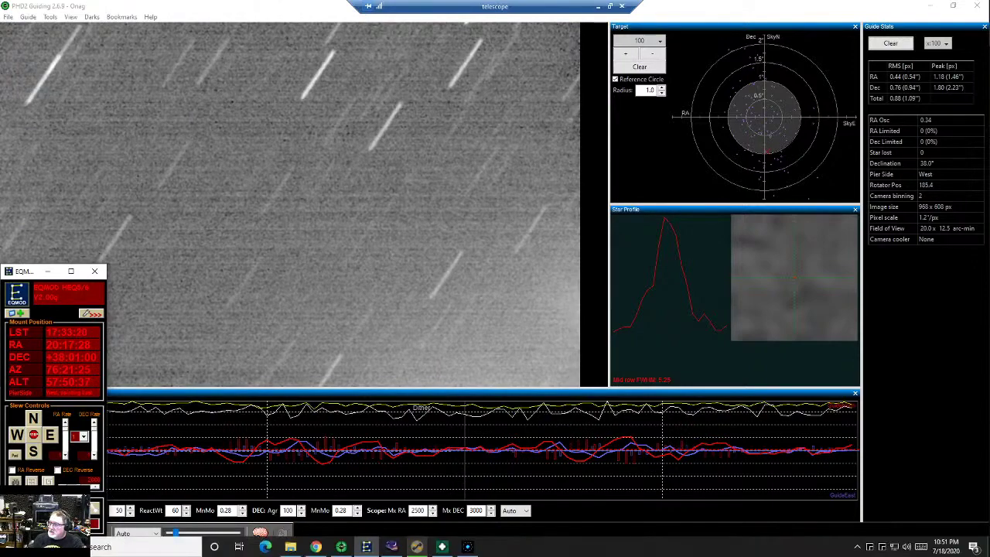
Switch to Sequence Generator Pro, run Center on Target for PN Ju 1, and move the centering progress window off the image
{"action": "left_click", "coordinate": [416, 546]}
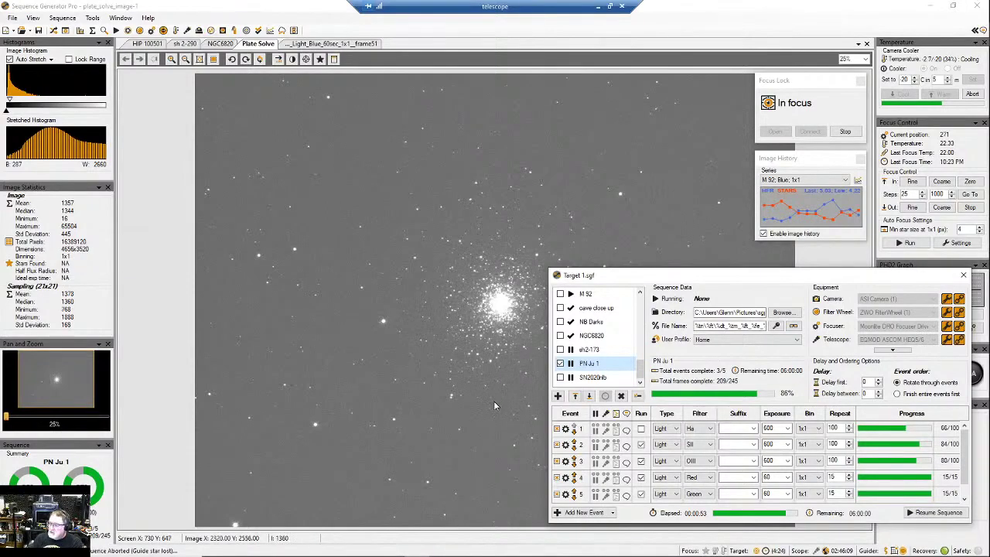
{"action": "left_click", "coordinate": [629, 364]}
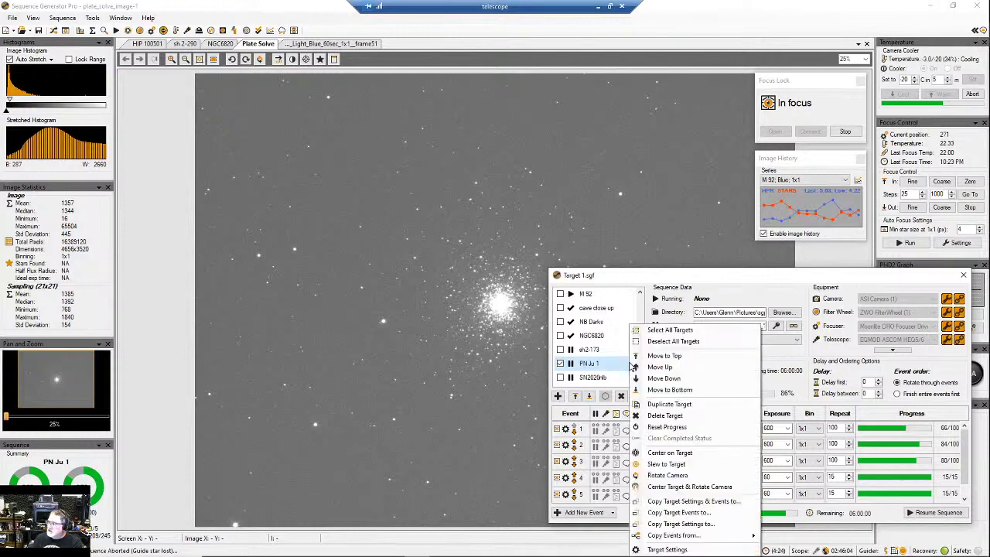
{"action": "left_click", "coordinate": [670, 452]}
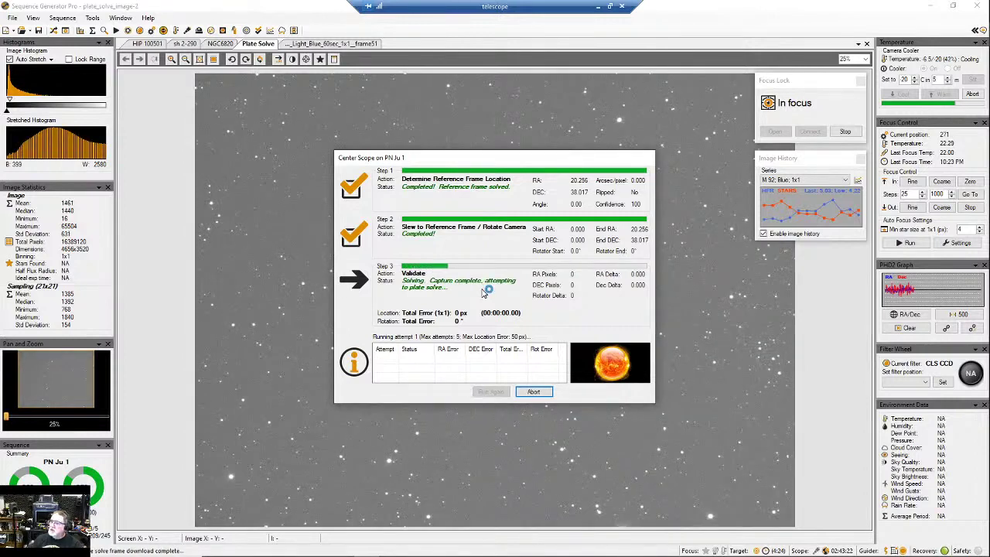
{"action": "left_click_drag", "start_coordinate": [539, 159], "coordinate": [803, 355]}
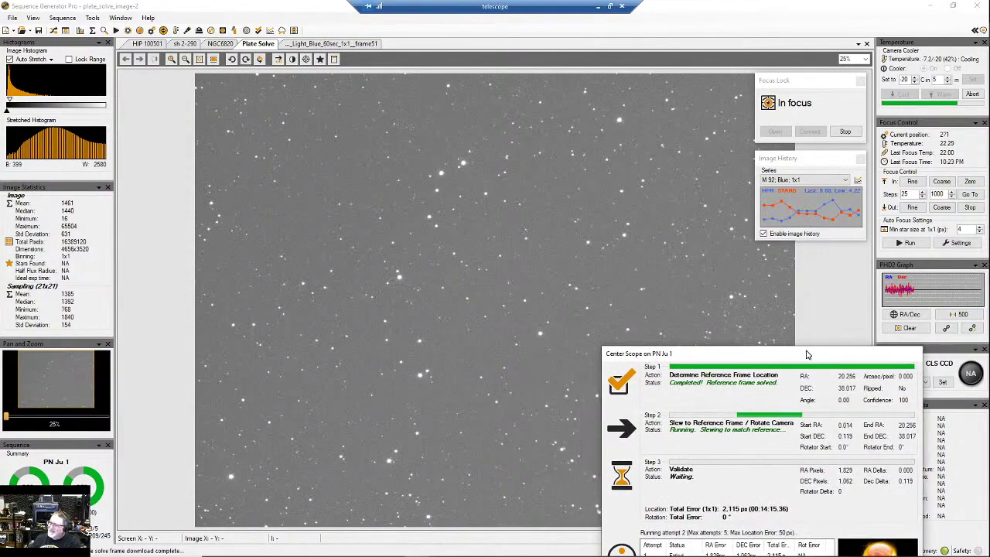
{"action": "left_click_drag", "start_coordinate": [804, 355], "coordinate": [862, 272]}
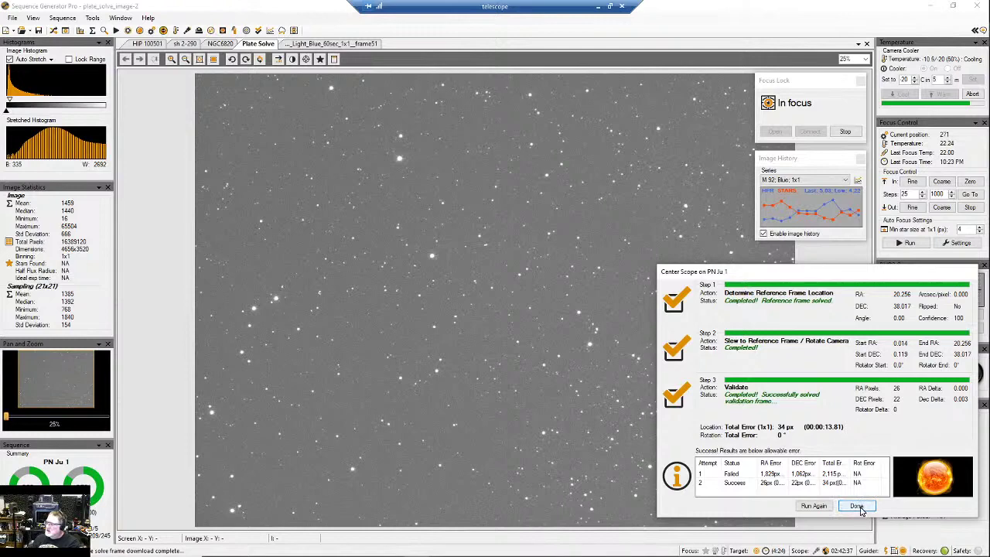
Close the completed centering window and run the PN Ju 1 sequence with Delay Start while the camera keeps cooling
{"action": "left_click", "coordinate": [857, 507]}
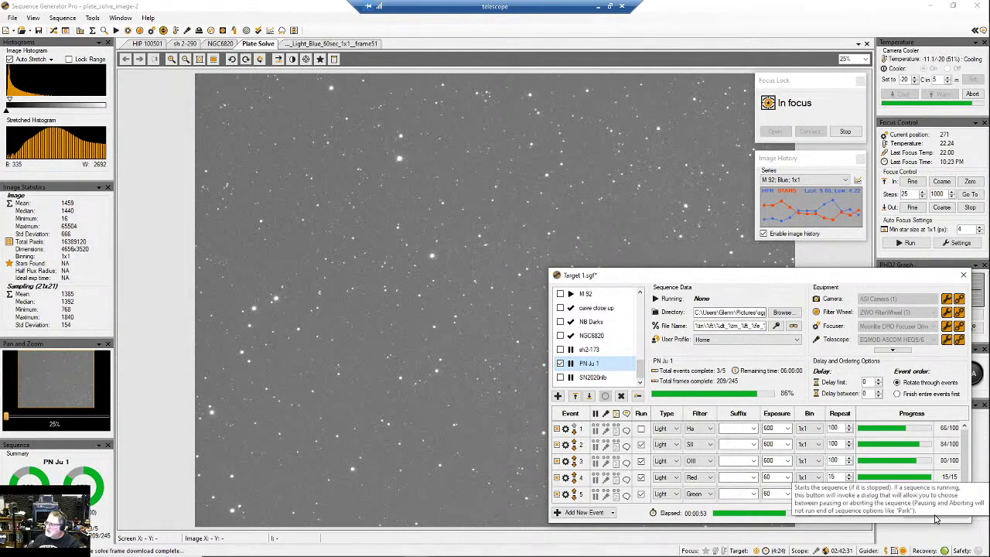
{"action": "left_click", "coordinate": [935, 517]}
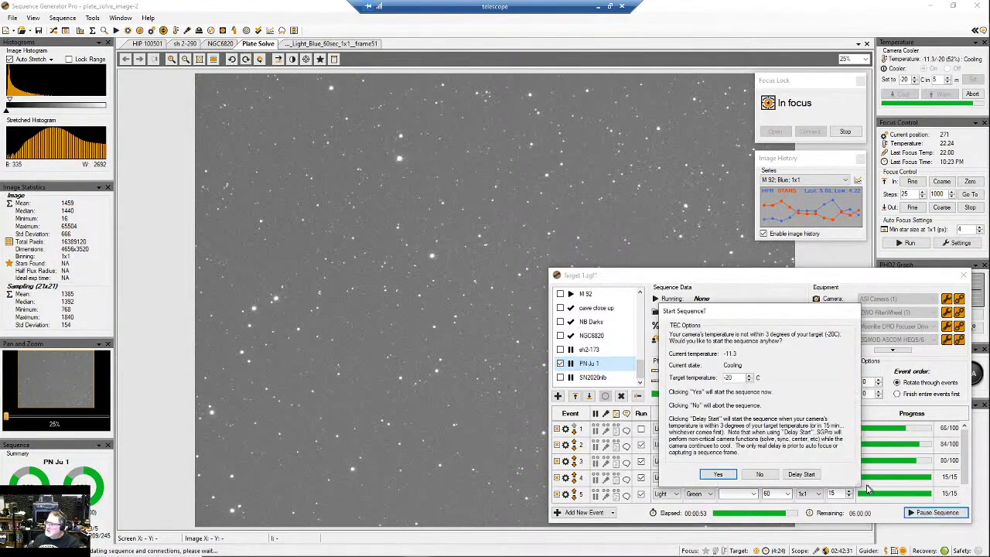
{"action": "left_click", "coordinate": [800, 474]}
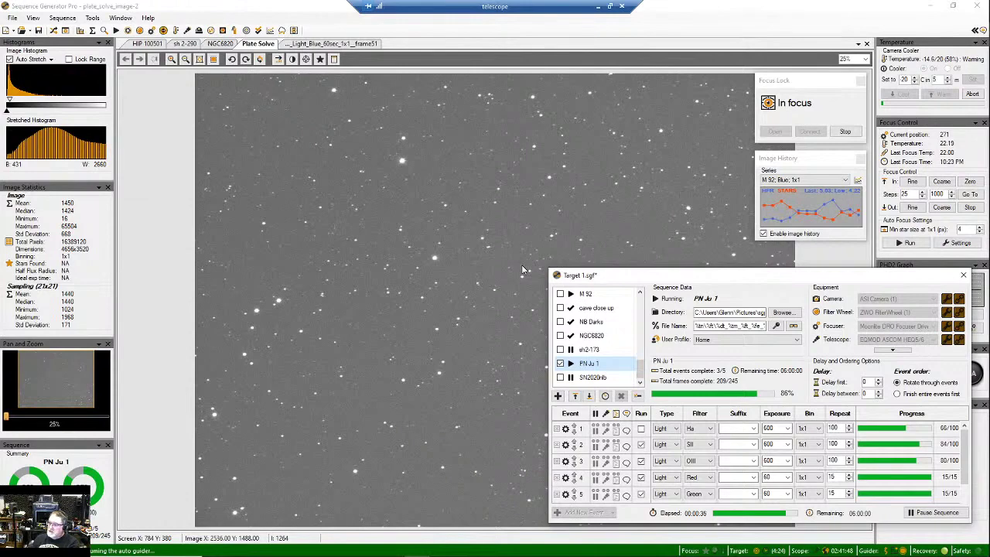
Switch to PHD2 Guiding to check the guide star and guiding graph, and minimize it to return to the sequence
{"action": "mouse_move", "coordinate": [293, 551]}
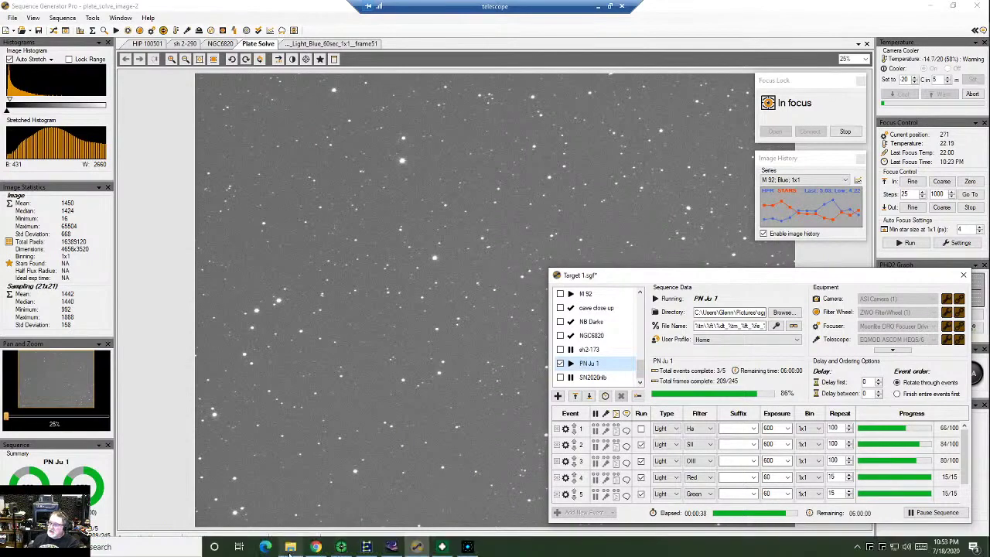
{"action": "left_click", "coordinate": [341, 546]}
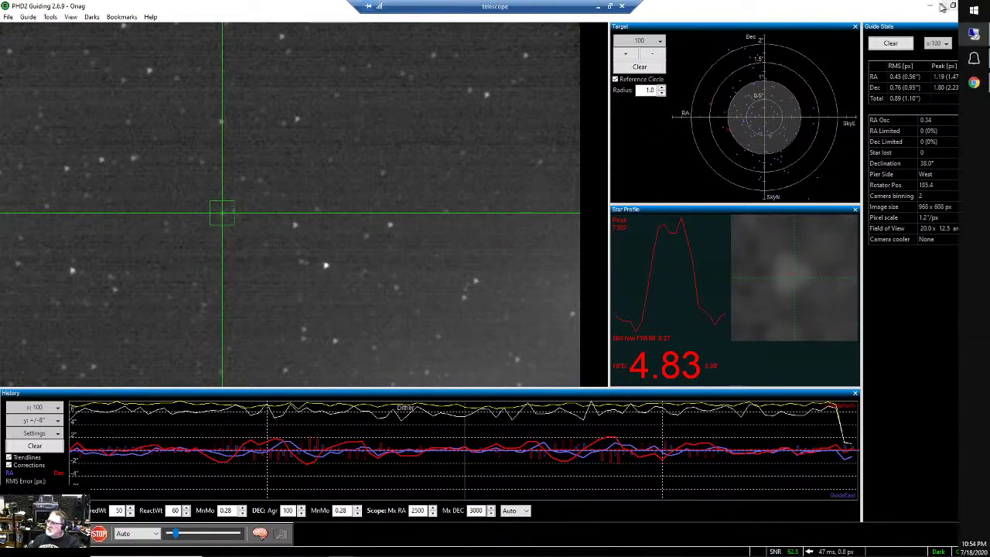
{"action": "left_click", "coordinate": [929, 5]}
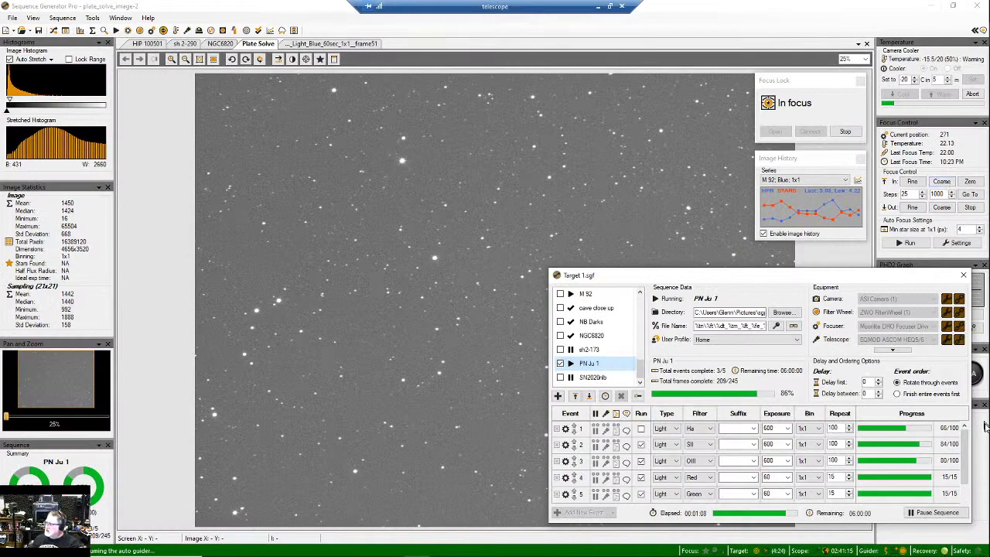
Turn off "Attempt to automatically recover the sequence" in the sequence recovery options and save the options
{"action": "left_click", "coordinate": [931, 551]}
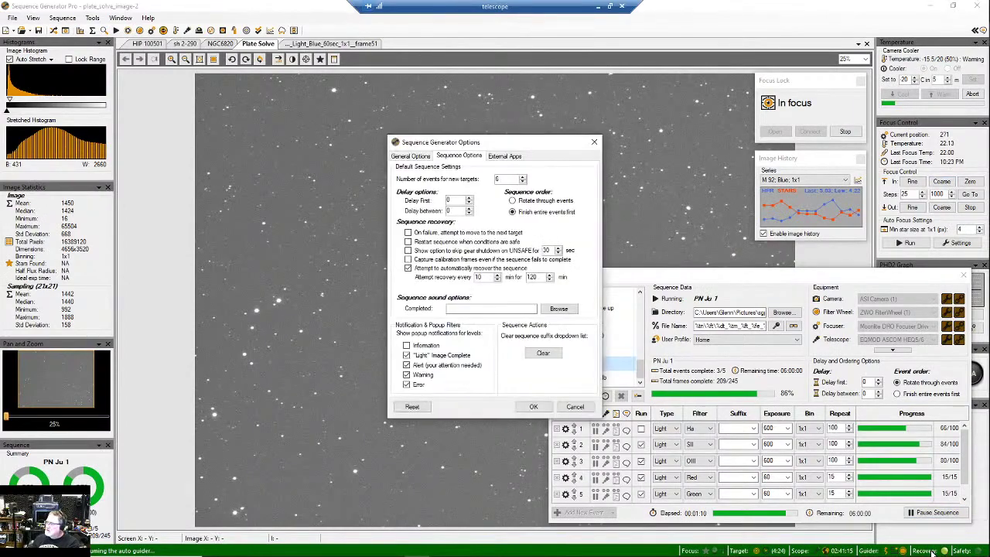
{"action": "left_click", "coordinate": [408, 268]}
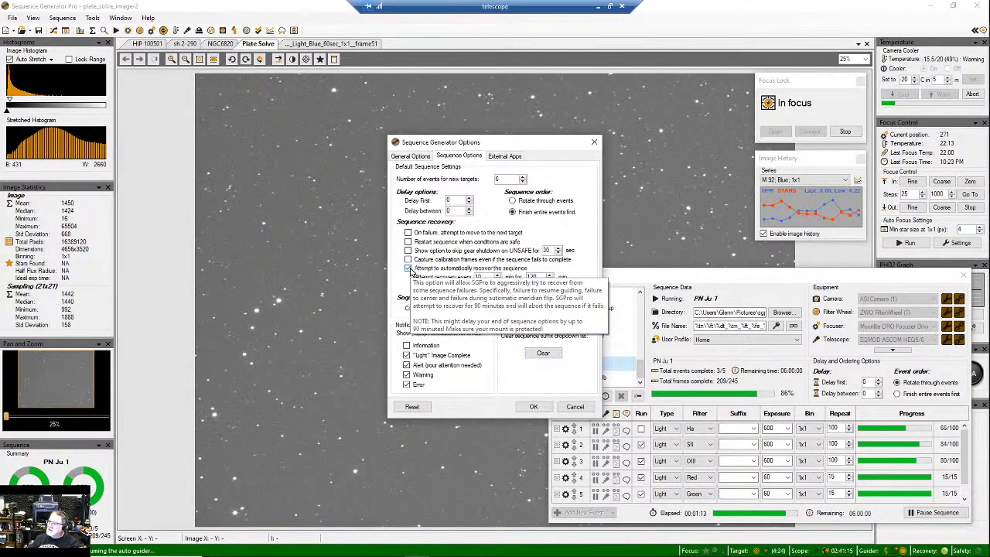
{"action": "left_click", "coordinate": [409, 268]}
{"action": "left_click", "coordinate": [535, 407]}
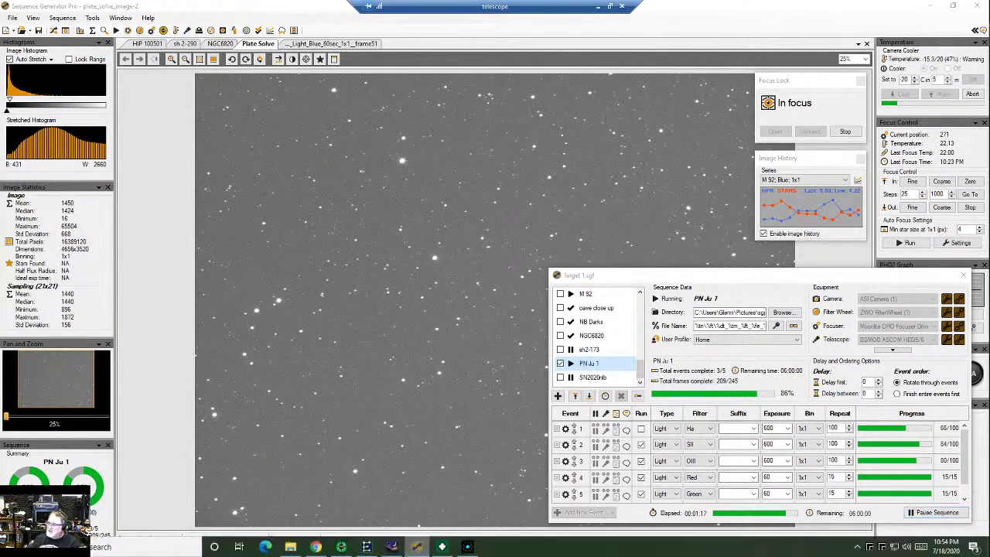
Stop guiding in PHD2 and acknowledge the sequence abort error, leaving the end of sequence options enabled
{"action": "left_click", "coordinate": [341, 547]}
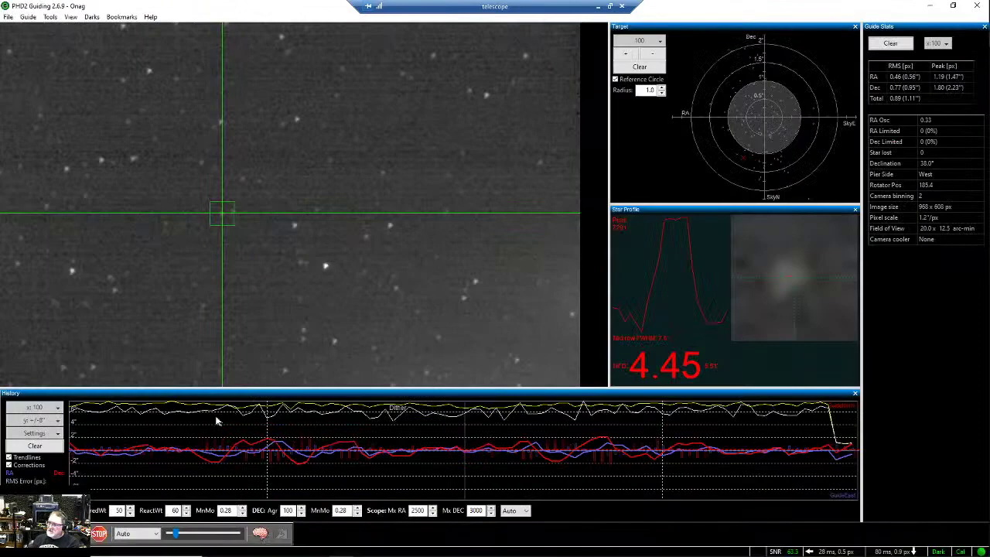
{"action": "left_click", "coordinate": [98, 534]}
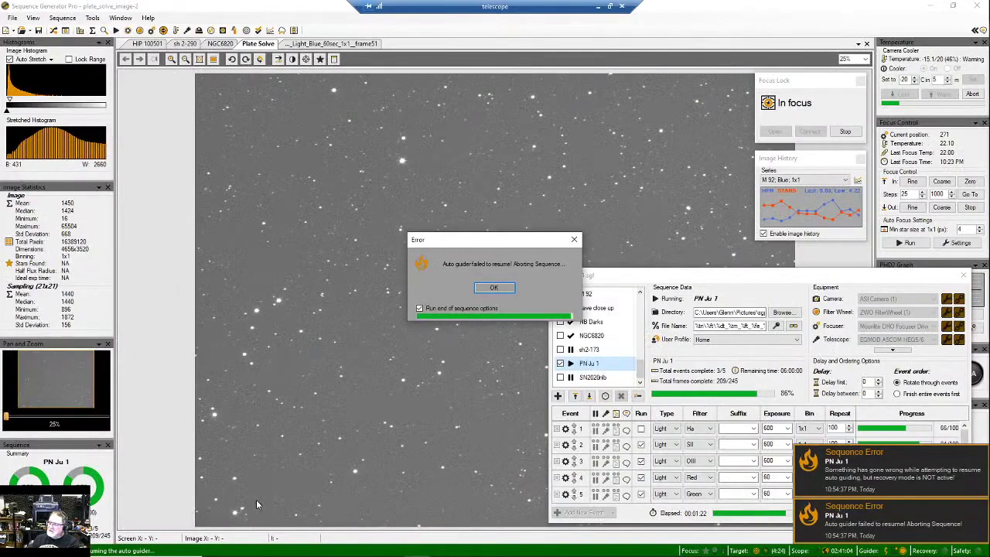
{"action": "left_click", "coordinate": [497, 289]}
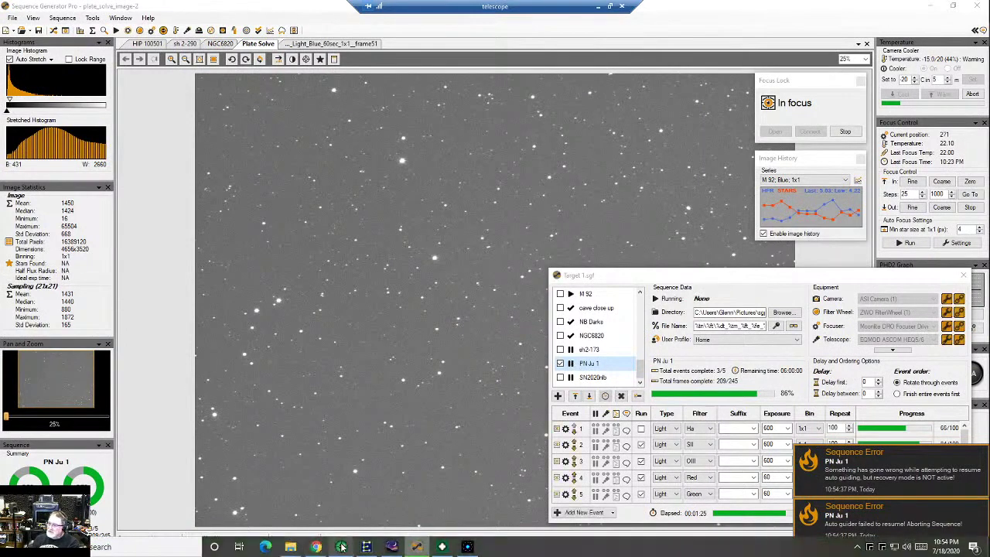
Reconnect the scopefocus rotator, EQMOD ASCOM HEQ5/6 mount and ZWO ASI camera in PHD2 and close the equipment dialog
{"action": "left_click", "coordinate": [341, 547]}
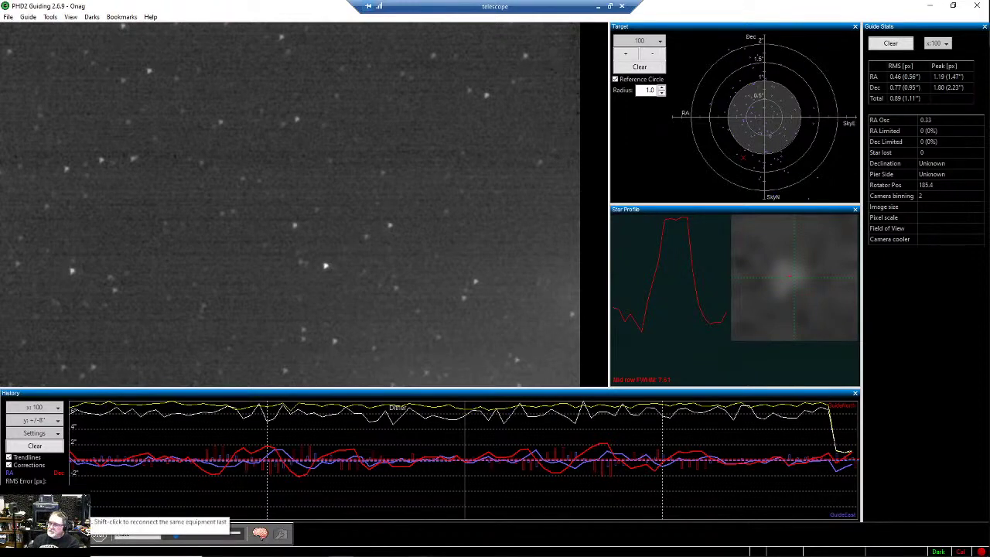
{"action": "left_click", "coordinate": [37, 533]}
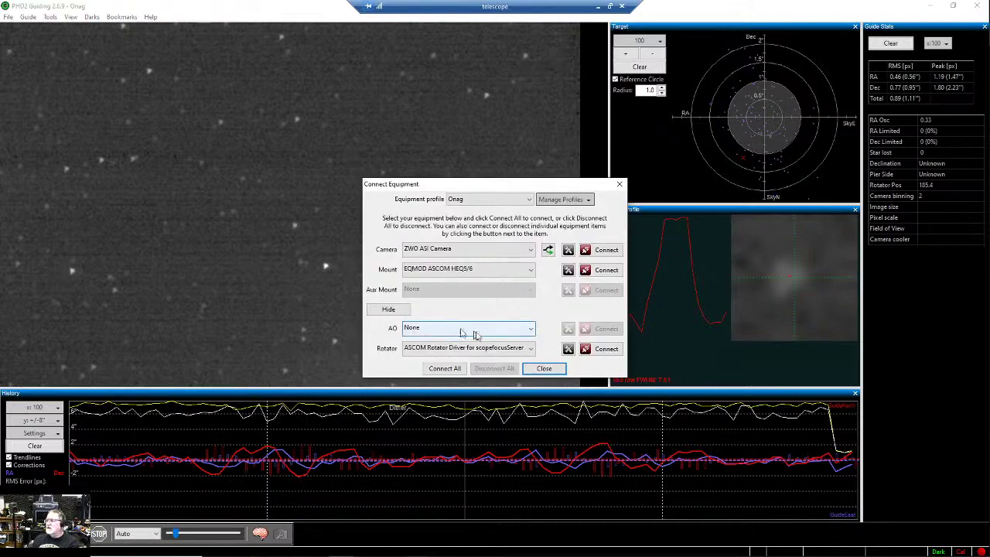
{"action": "left_click", "coordinate": [606, 348]}
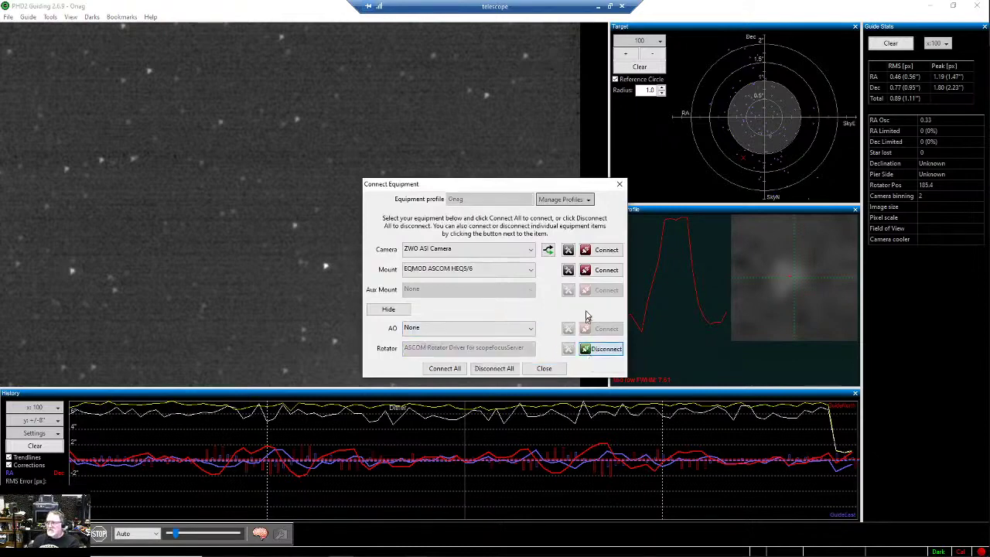
{"action": "left_click", "coordinate": [603, 270]}
{"action": "left_click", "coordinate": [582, 253]}
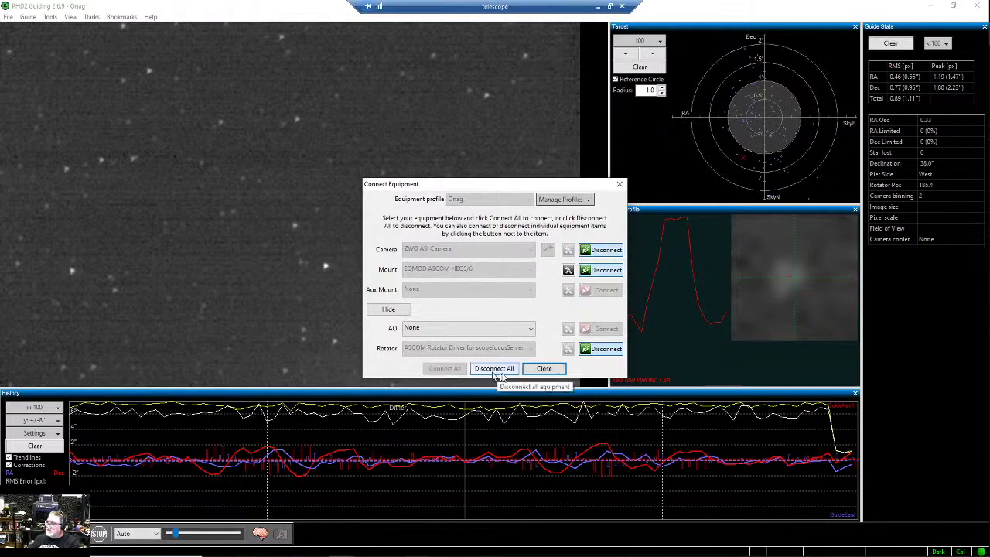
{"action": "left_click", "coordinate": [543, 368]}
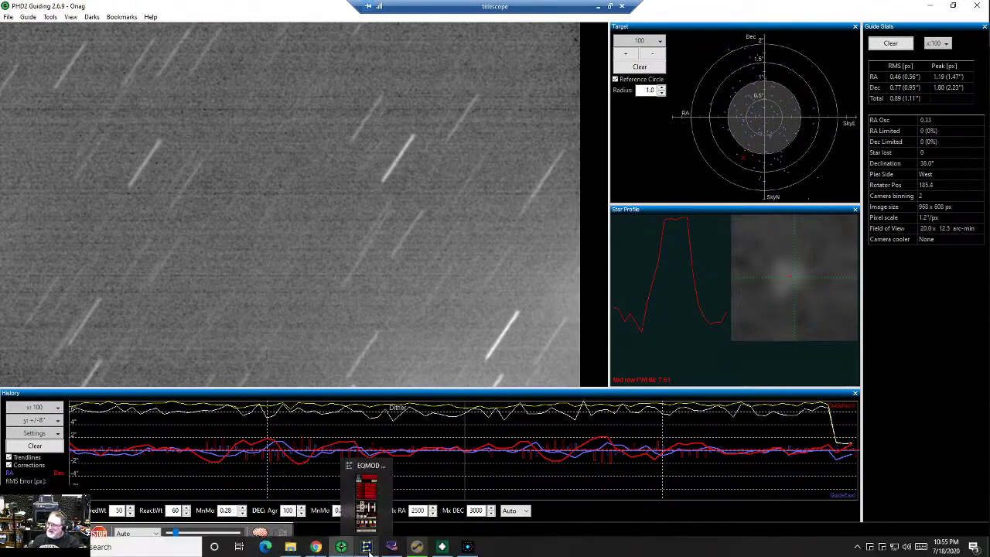
Check the mount in the EQMOD window and return to PHD2 to select the bright star in the guide image's upper area
{"action": "left_click", "coordinate": [369, 547]}
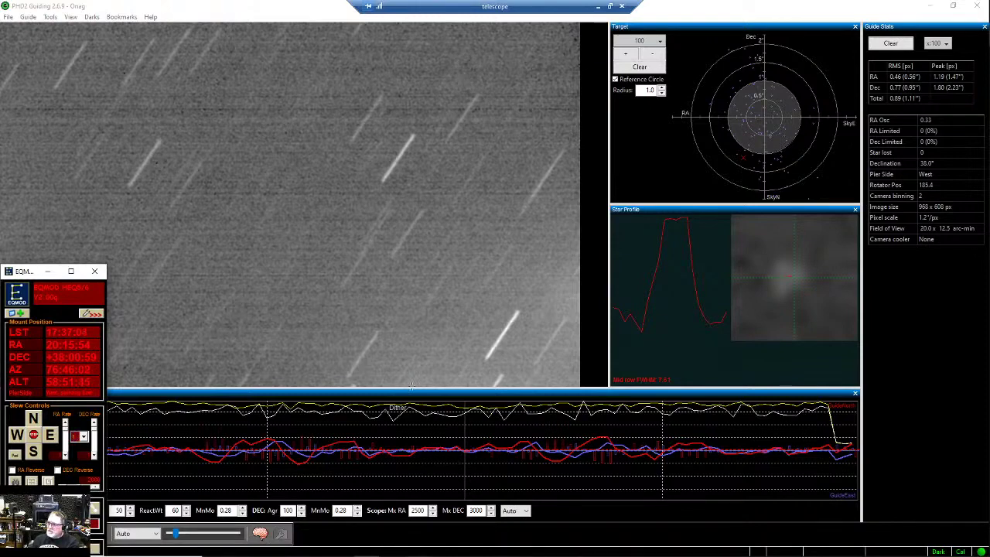
{"action": "left_click", "coordinate": [488, 534]}
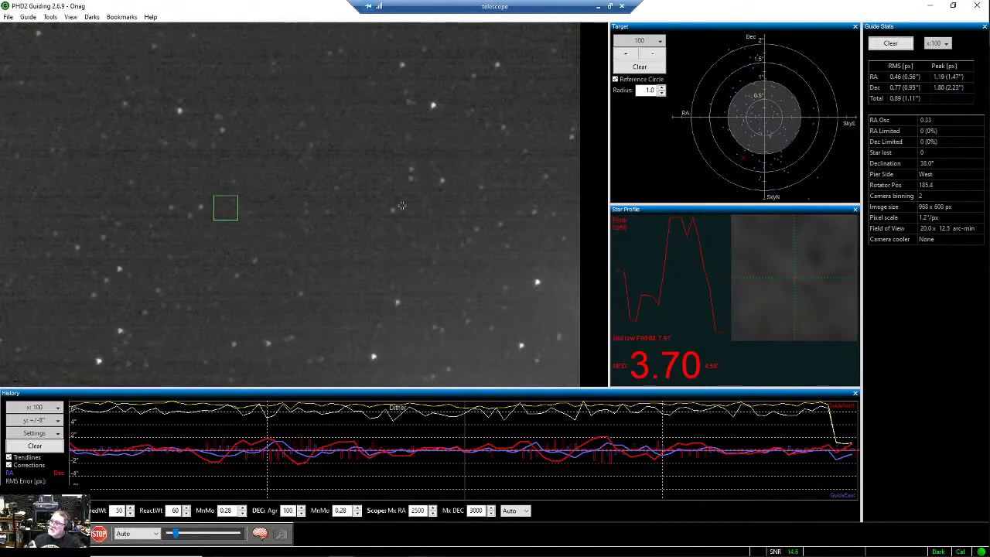
{"action": "left_click", "coordinate": [434, 105]}
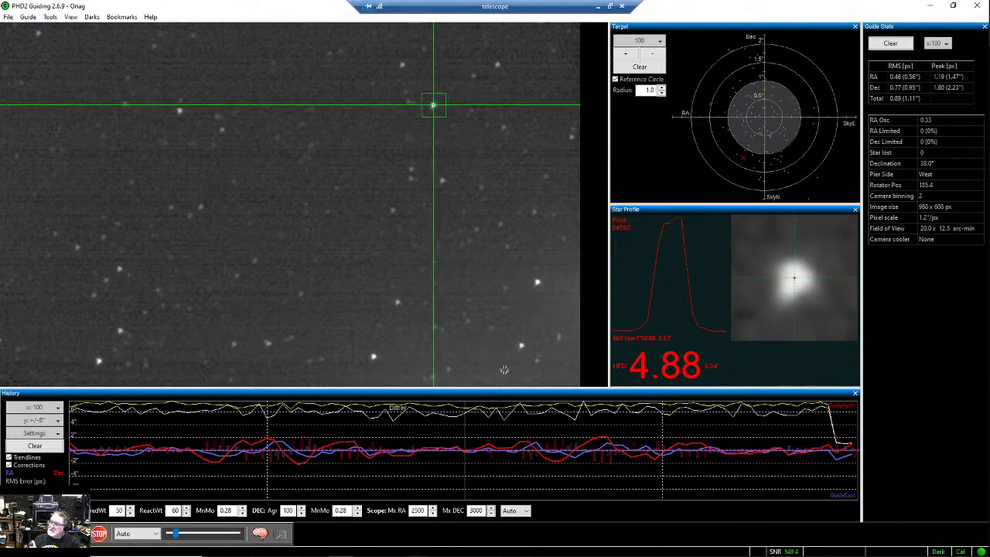
Switch to Sequence Generator Pro, try to resume the PN Ju 1 sequence, and dismiss the error
{"action": "mouse_move", "coordinate": [467, 554]}
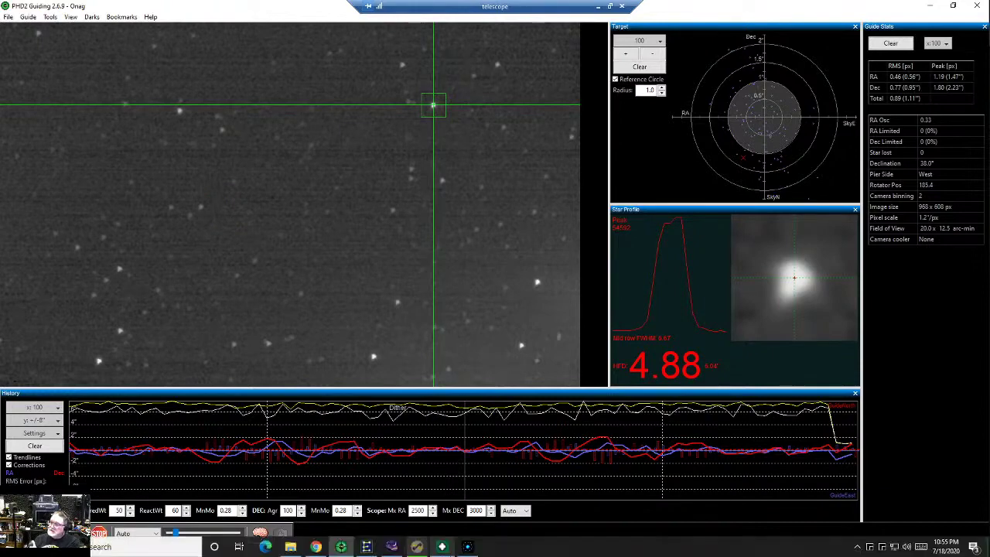
{"action": "left_click", "coordinate": [418, 548]}
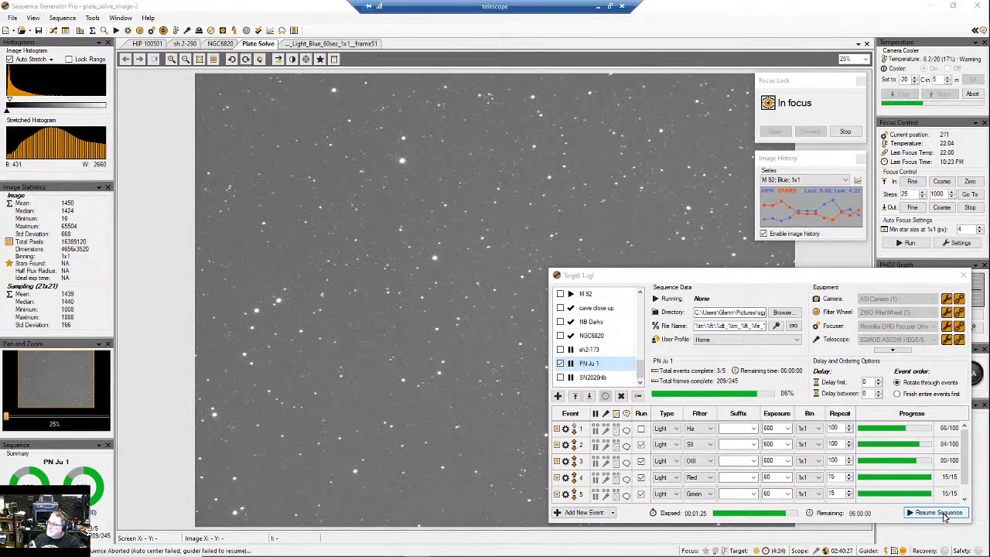
{"action": "left_click", "coordinate": [940, 513]}
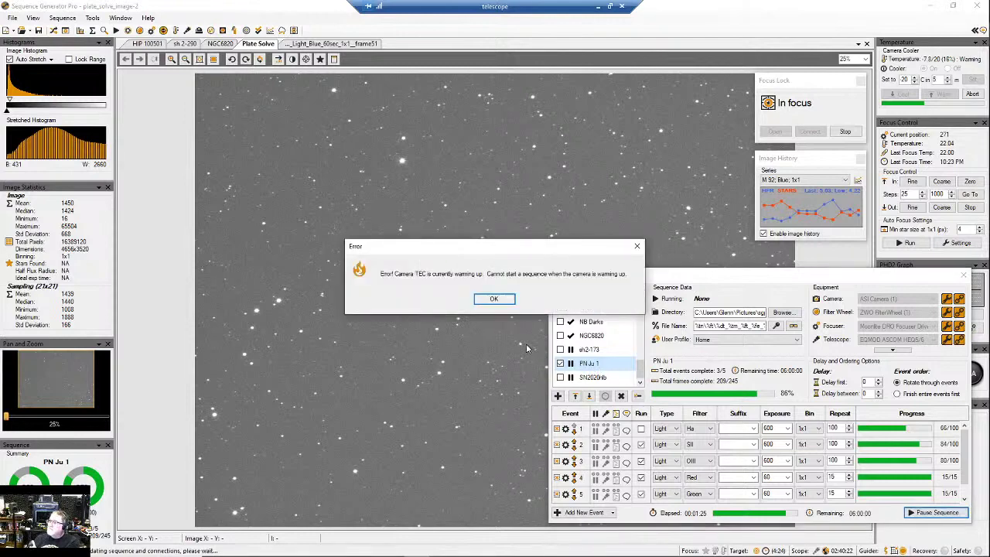
{"action": "left_click", "coordinate": [495, 299]}
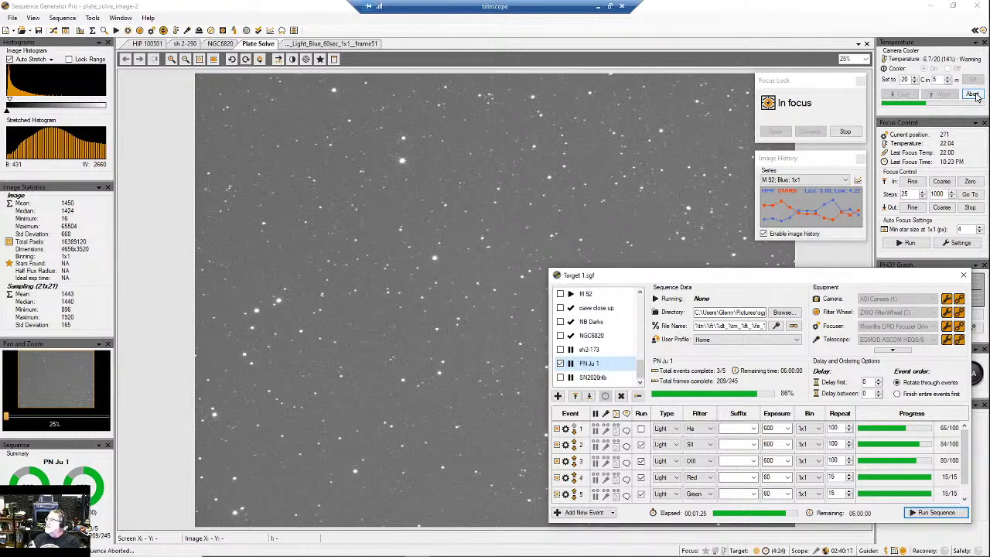
Abort the camera warm-up, try to run the PN Ju 1 sequence again, and dismiss the error
{"action": "left_click", "coordinate": [973, 94]}
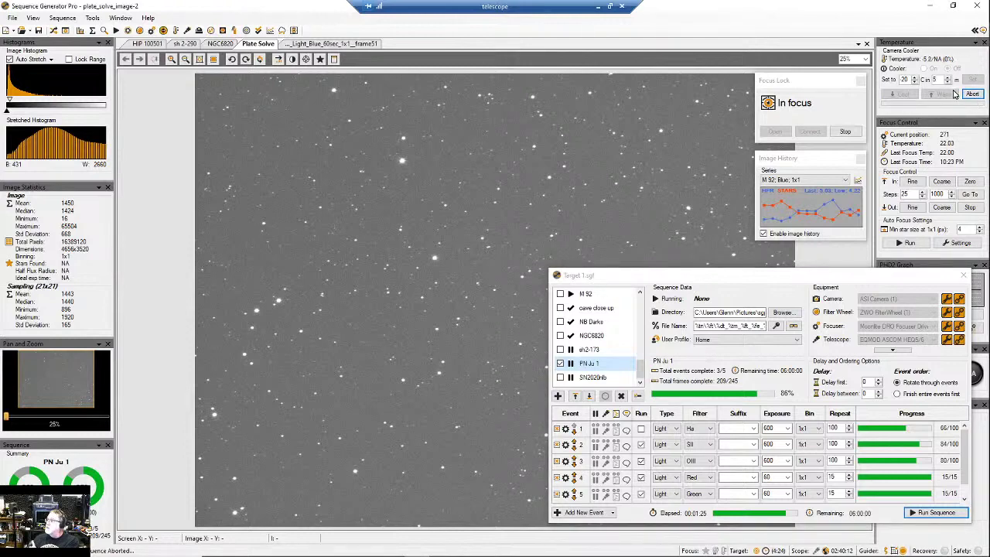
{"action": "left_click", "coordinate": [929, 513]}
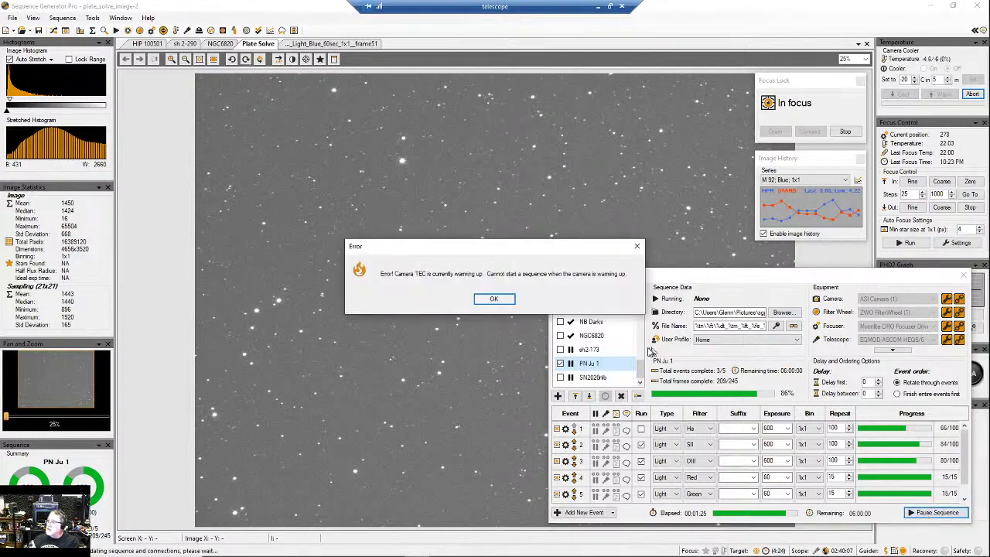
{"action": "left_click", "coordinate": [508, 303]}
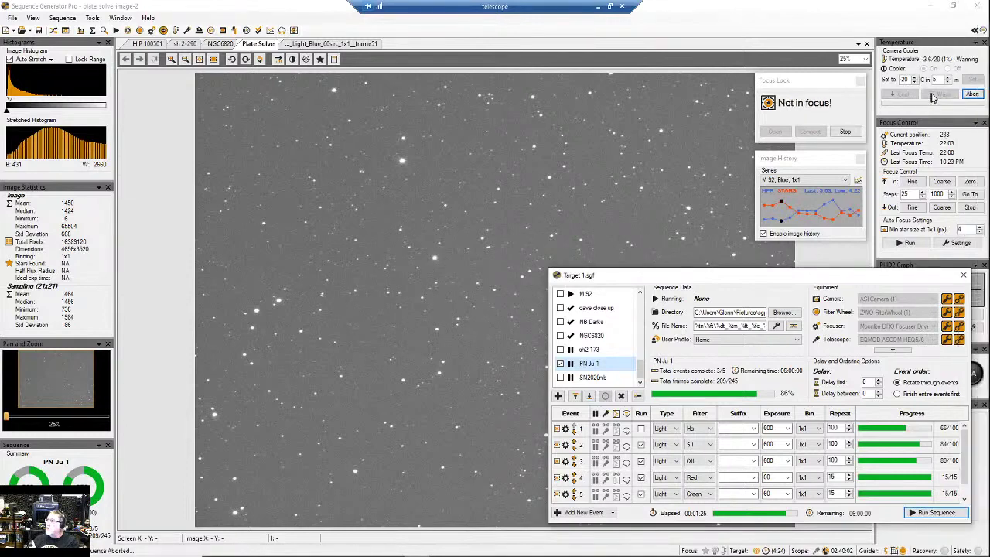
Abort the camera warm-up with the cooler off, and run the PN Ju 1 sequence using Delay Start
{"action": "left_click", "coordinate": [974, 95]}
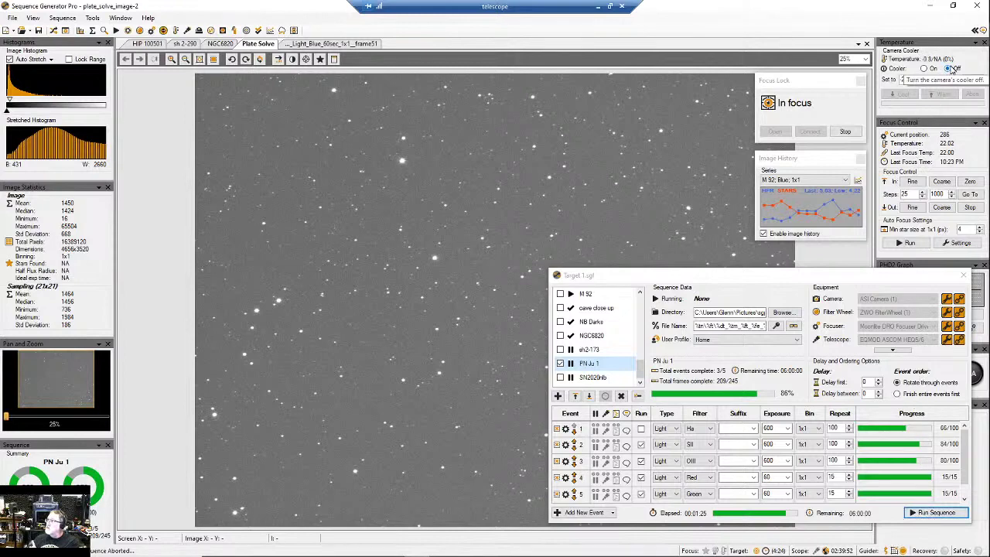
{"action": "left_click", "coordinate": [949, 68]}
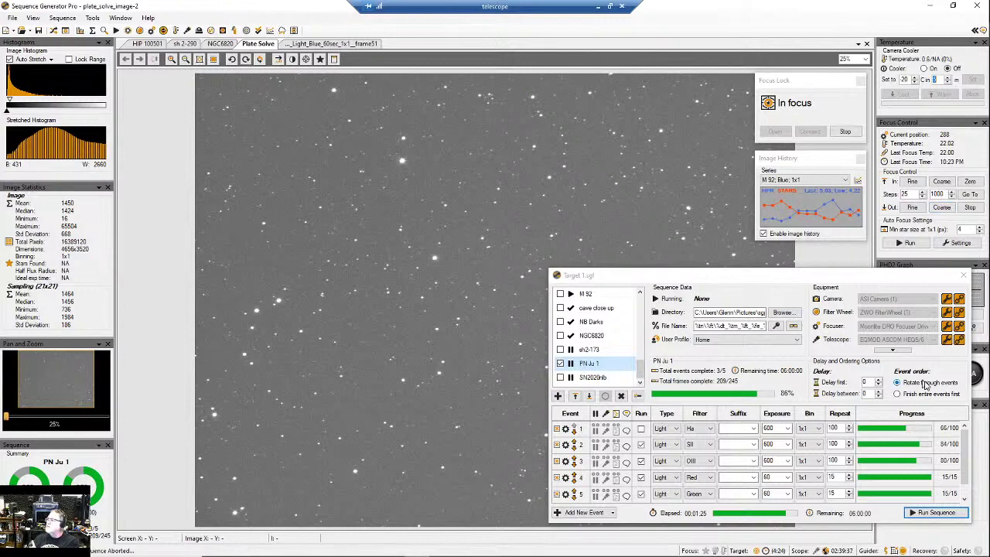
{"action": "left_click", "coordinate": [937, 512]}
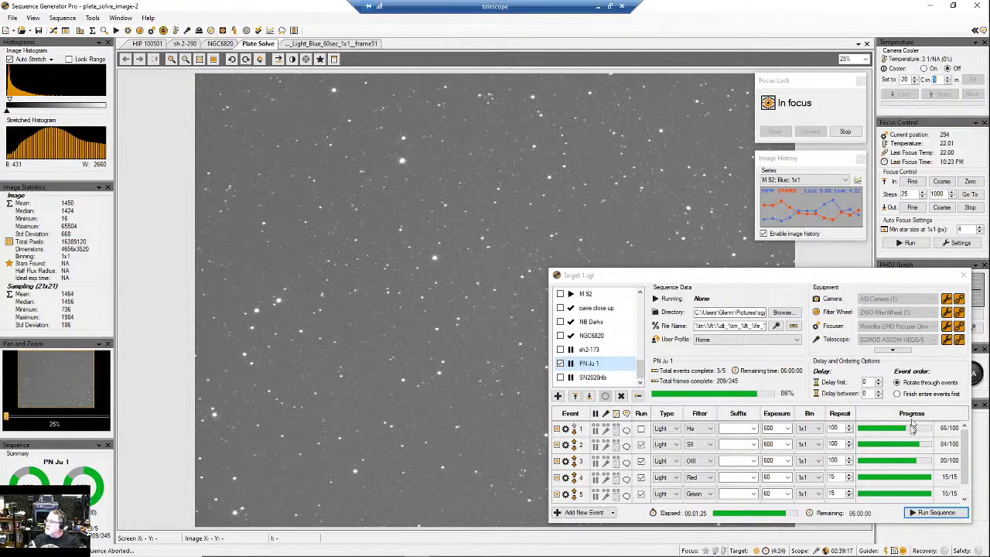
{"action": "left_click", "coordinate": [936, 513]}
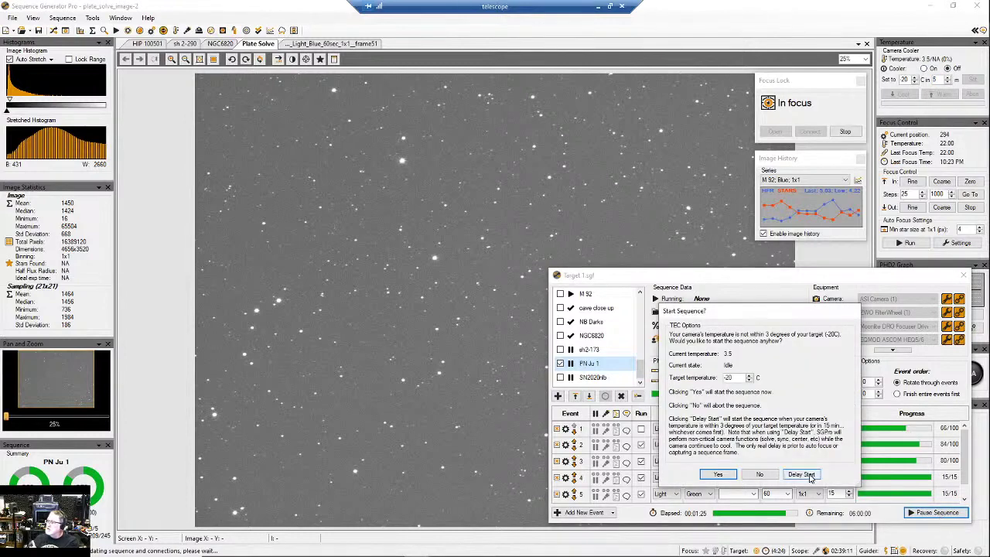
{"action": "left_click", "coordinate": [809, 476]}
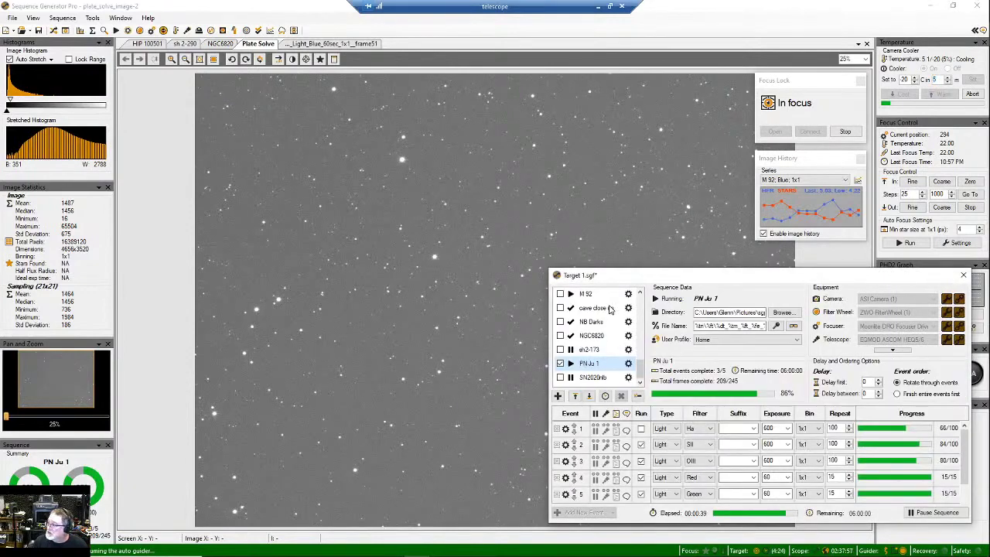
Switch to PHD2 Guiding and select the bright star near the lower-right area of the guide image as guide star
{"action": "mouse_move", "coordinate": [232, 552]}
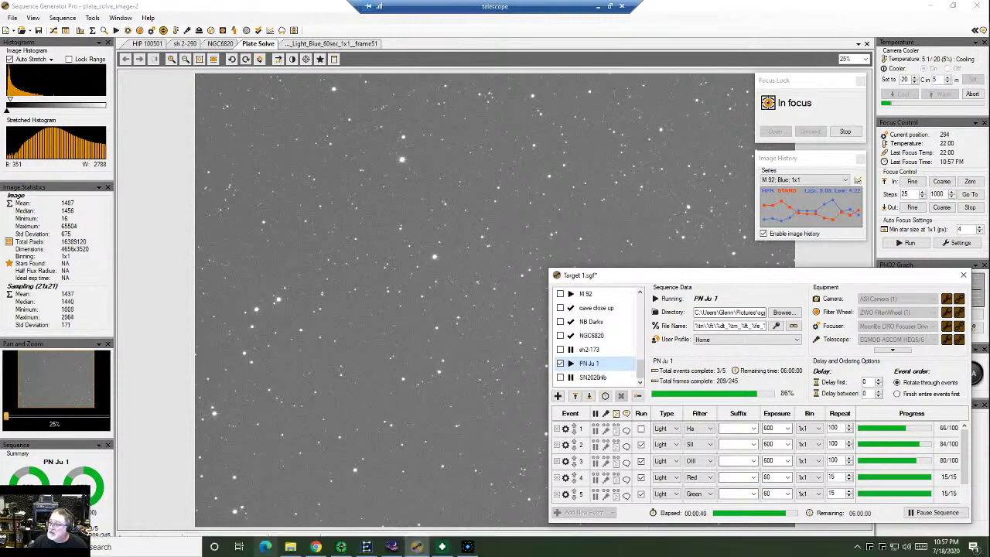
{"action": "left_click", "coordinate": [347, 551]}
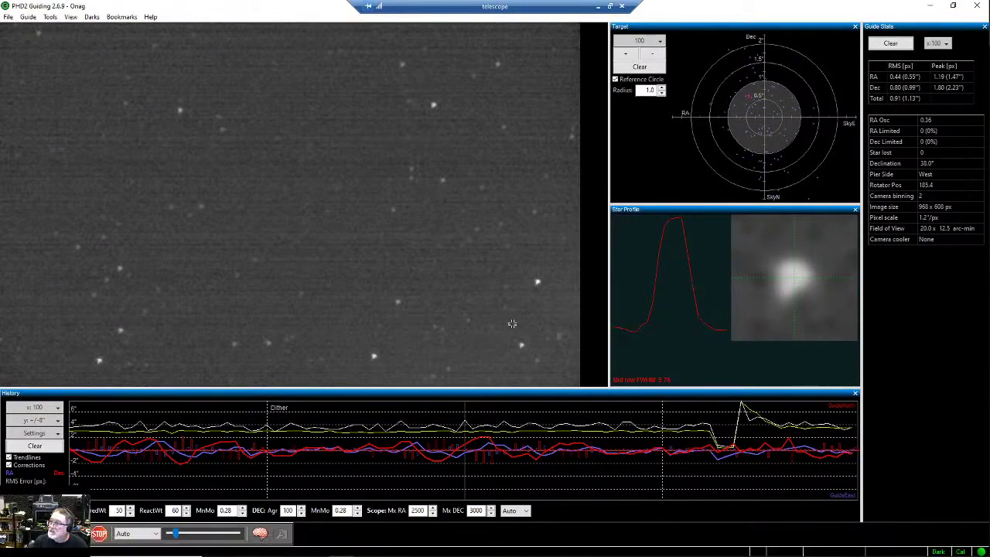
{"action": "left_click", "coordinate": [538, 281]}
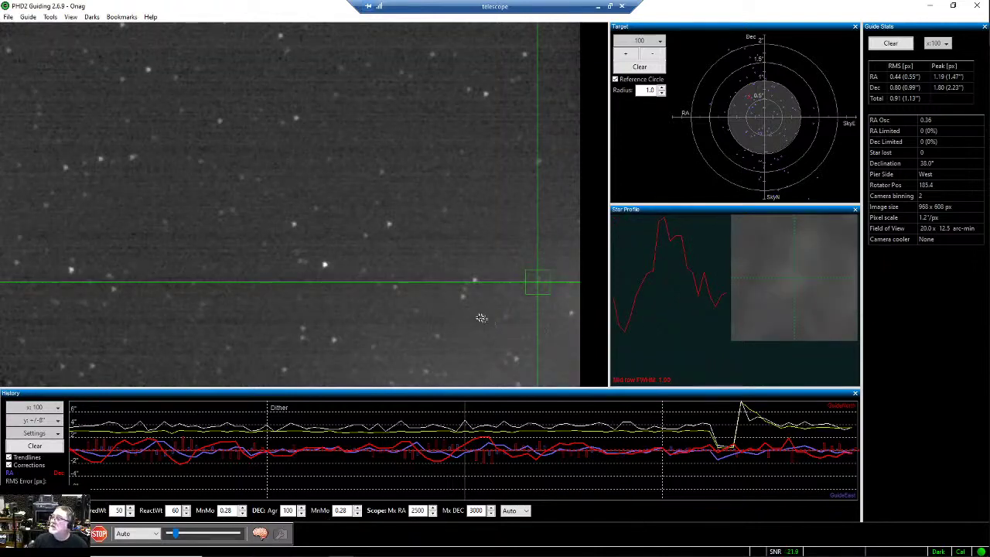
Select the bright star near the centre of the guide image and start guiding on it
{"action": "left_click", "coordinate": [325, 266]}
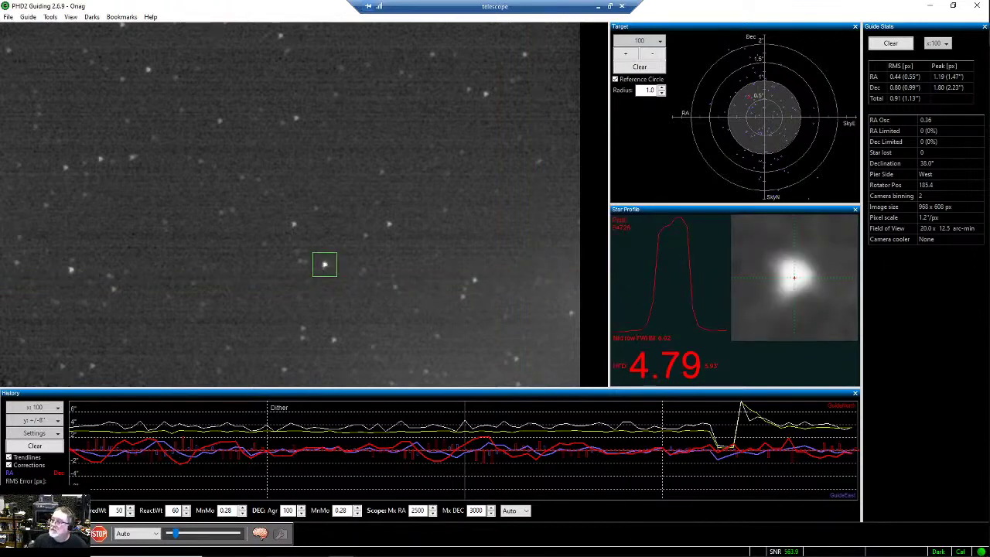
{"action": "key", "text": "ctrl+g"}
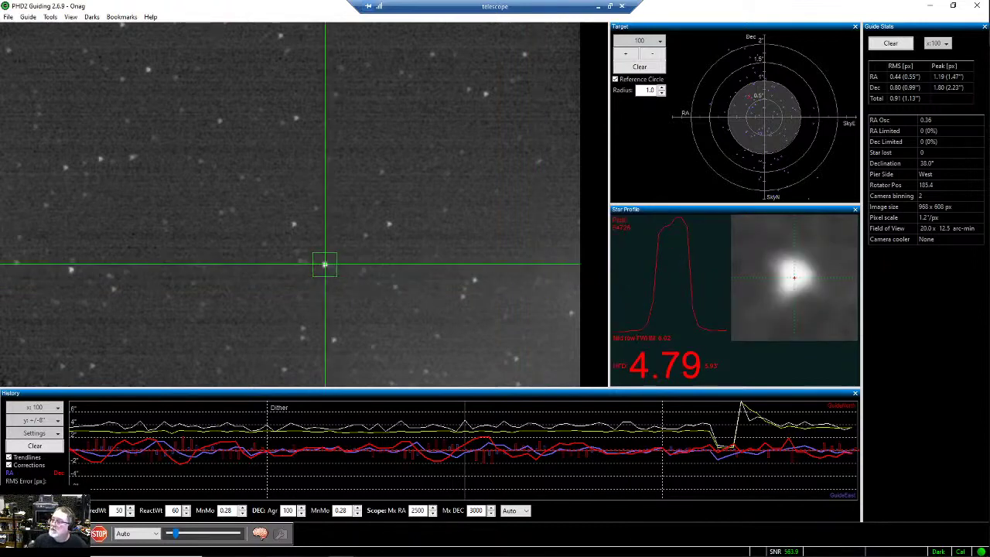
Check the PN Ju 1 sequence status in Sequence Generator Pro, and return to PHD2 Guiding to monitor the guide star and corrections
{"action": "mouse_move", "coordinate": [178, 554]}
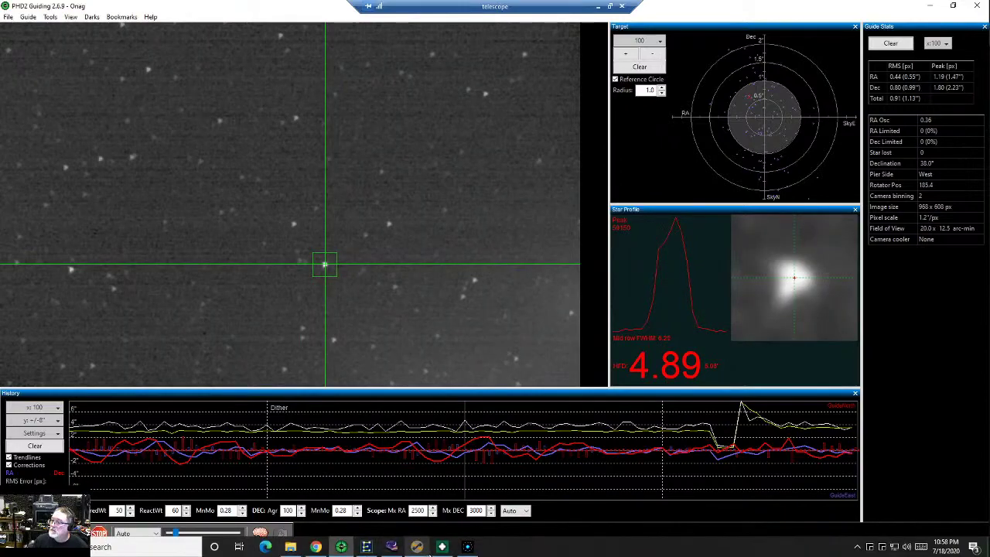
{"action": "left_click", "coordinate": [416, 546]}
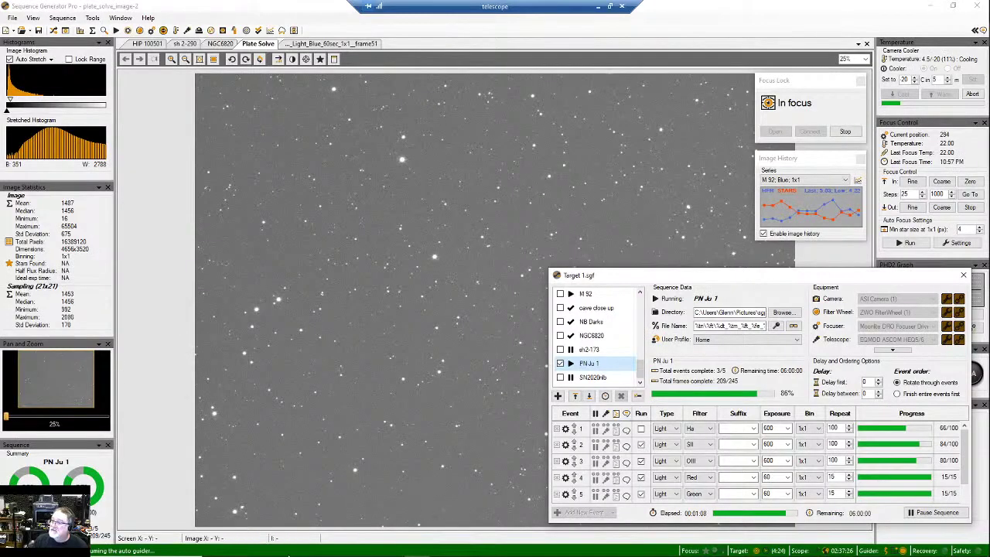
{"action": "mouse_move", "coordinate": [341, 551]}
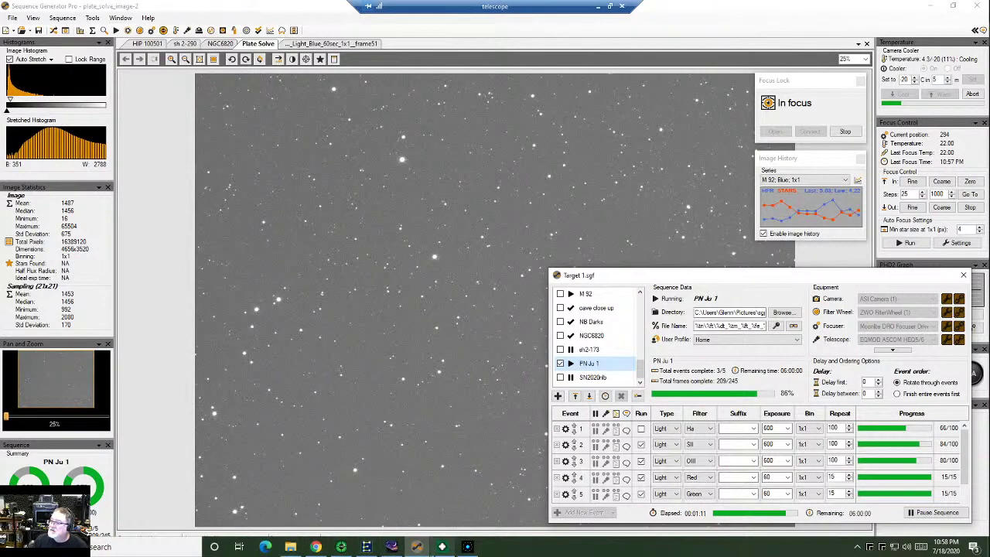
{"action": "left_click", "coordinate": [342, 548]}
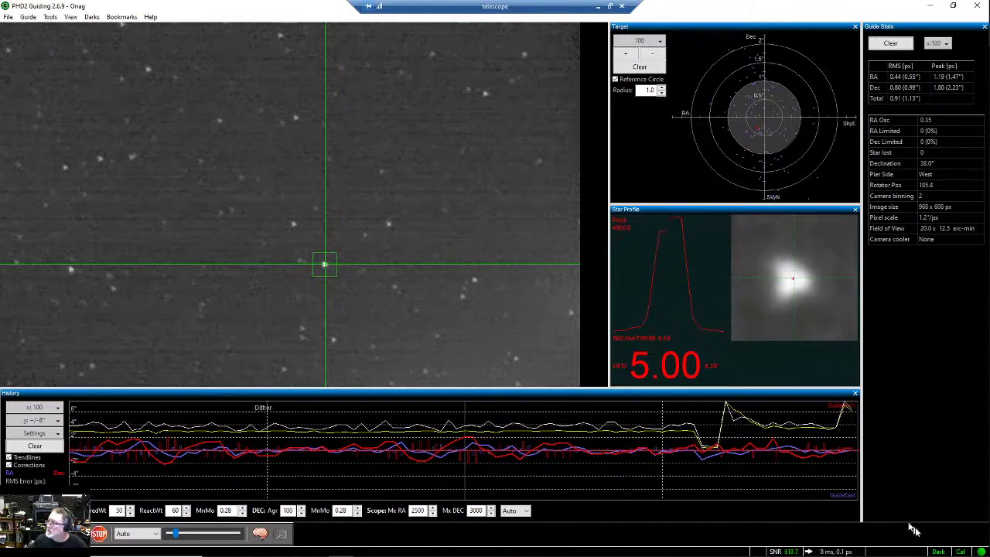
{"action": "mouse_move", "coordinate": [899, 553]}
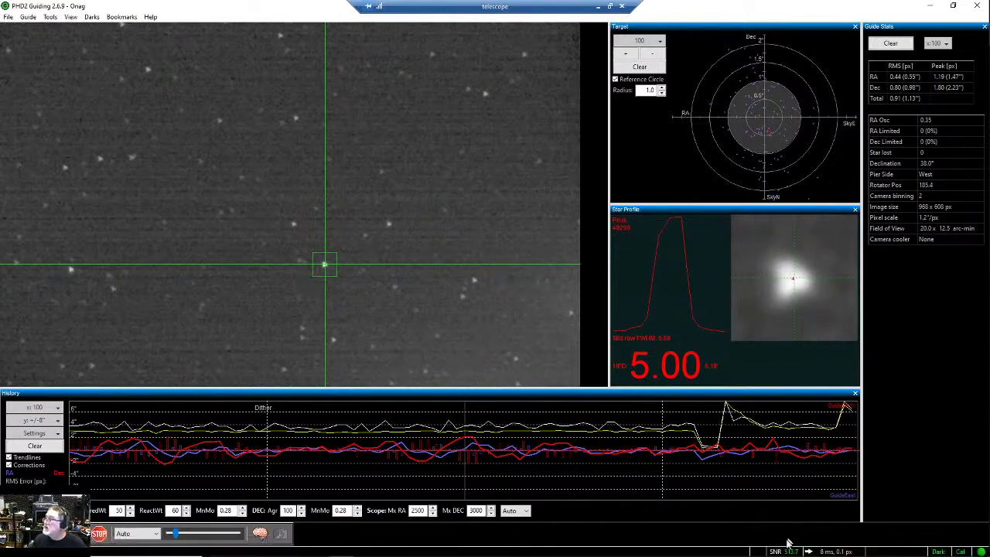
{"action": "mouse_move", "coordinate": [786, 554]}
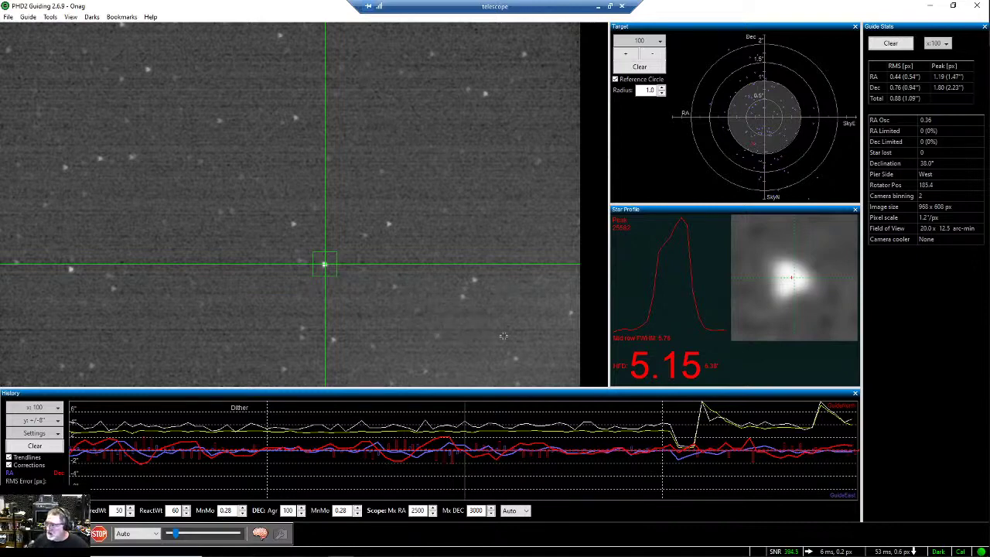
{"action": "mouse_move", "coordinate": [489, 556]}
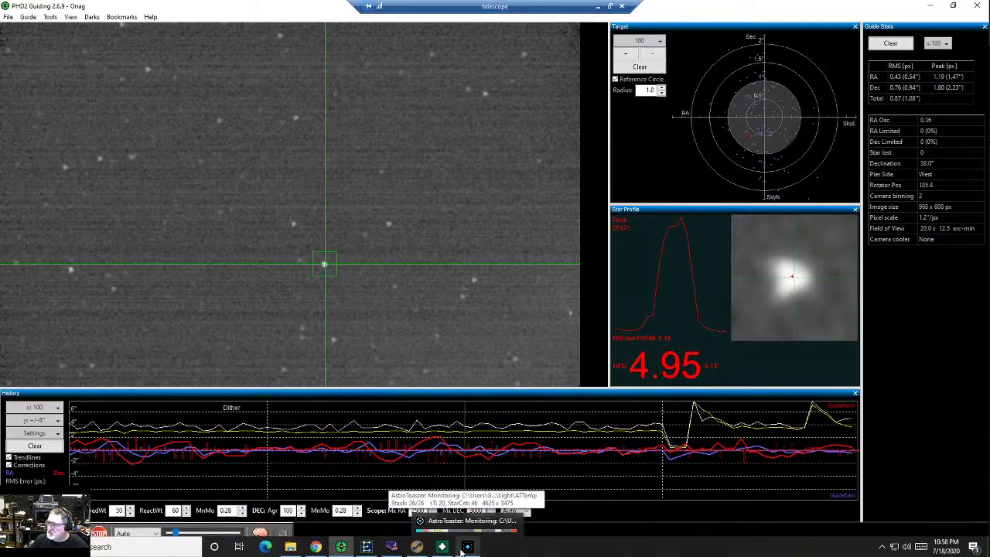
{"action": "mouse_move", "coordinate": [342, 549]}
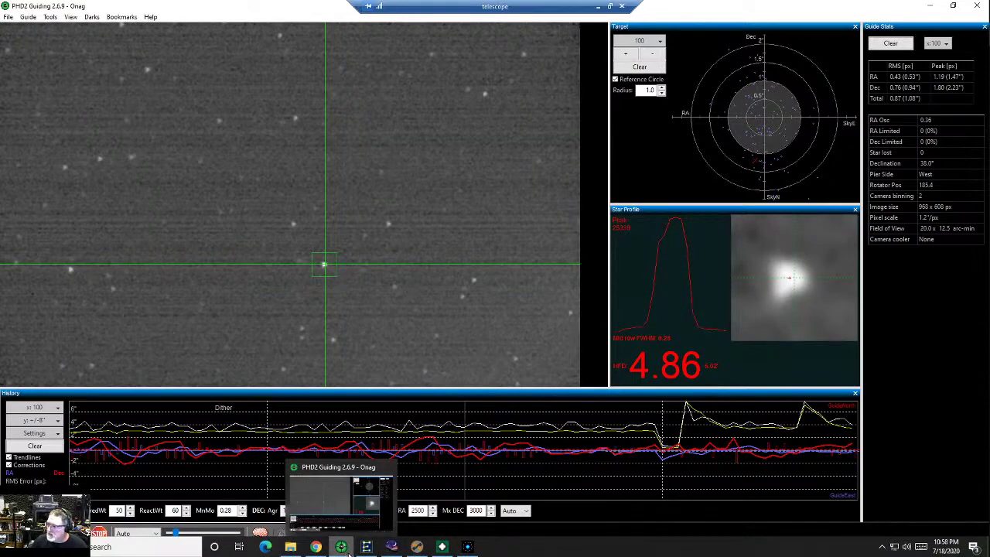
Switch to Sequence Generator Pro and enable the automatic sequence recovery attempt in the sequence options
{"action": "left_click", "coordinate": [417, 547]}
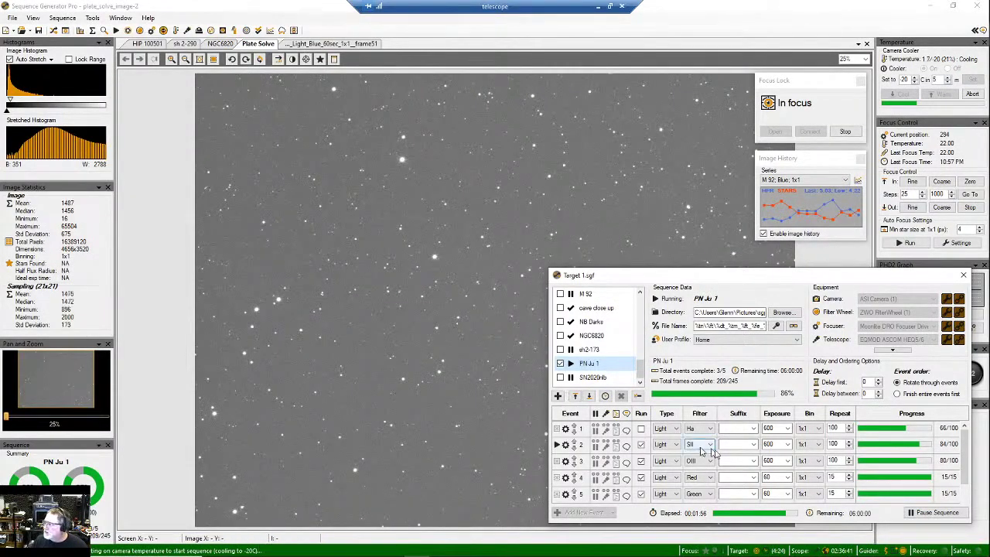
{"action": "left_click", "coordinate": [926, 551]}
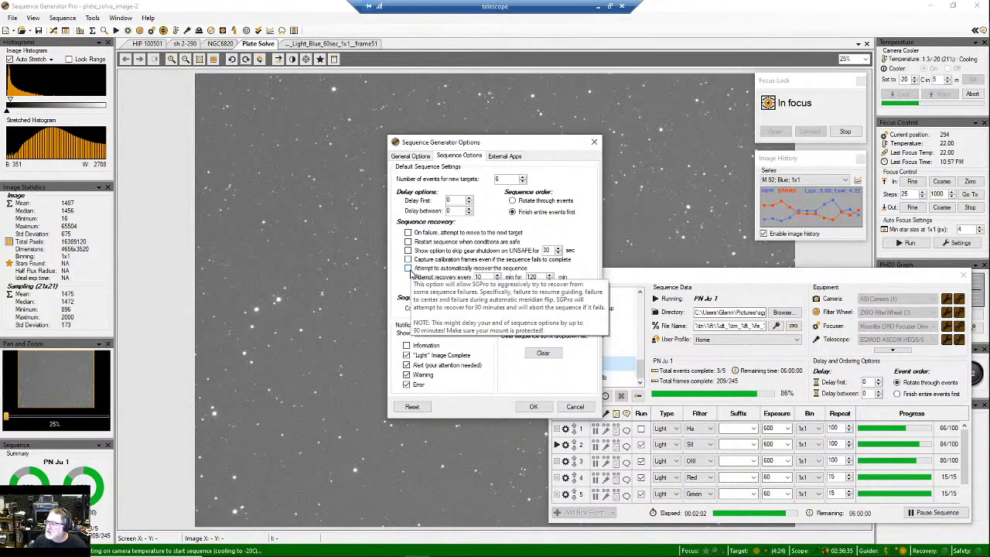
{"action": "left_click", "coordinate": [408, 268]}
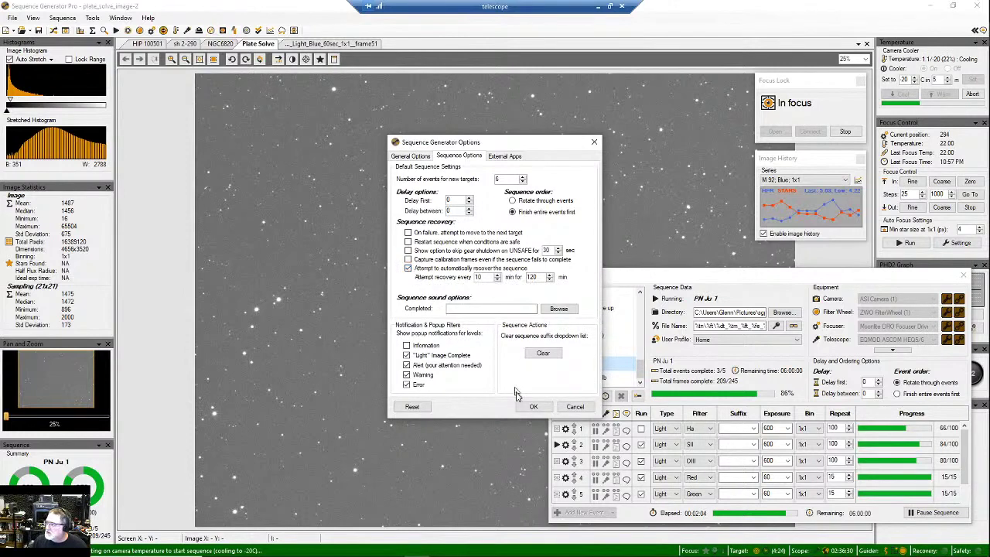
{"action": "left_click", "coordinate": [533, 407]}
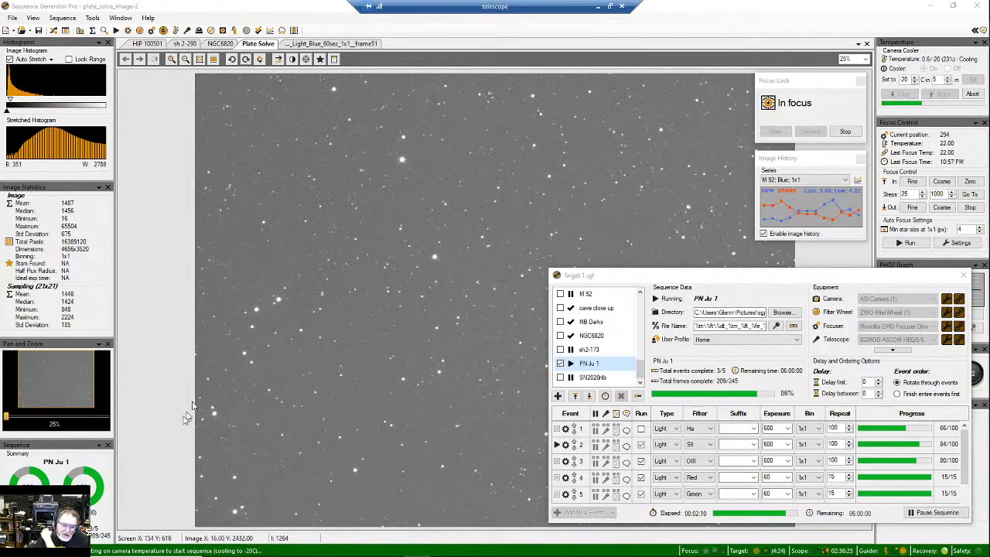
Switch to Photoshop, maximize its window, and fit the whole Ha master light image on screen
{"action": "mouse_move", "coordinate": [108, 554]}
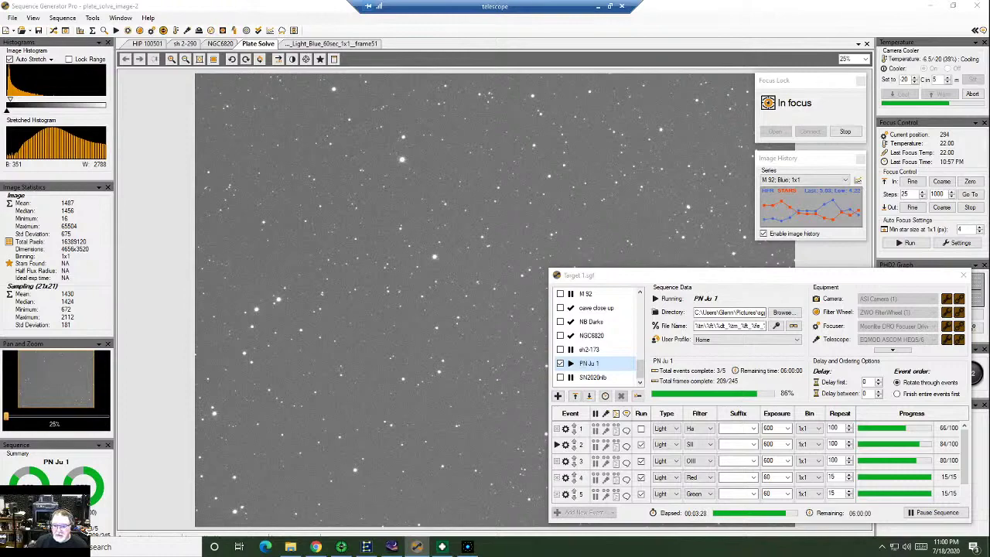
{"action": "key", "text": "alt+Tab"}
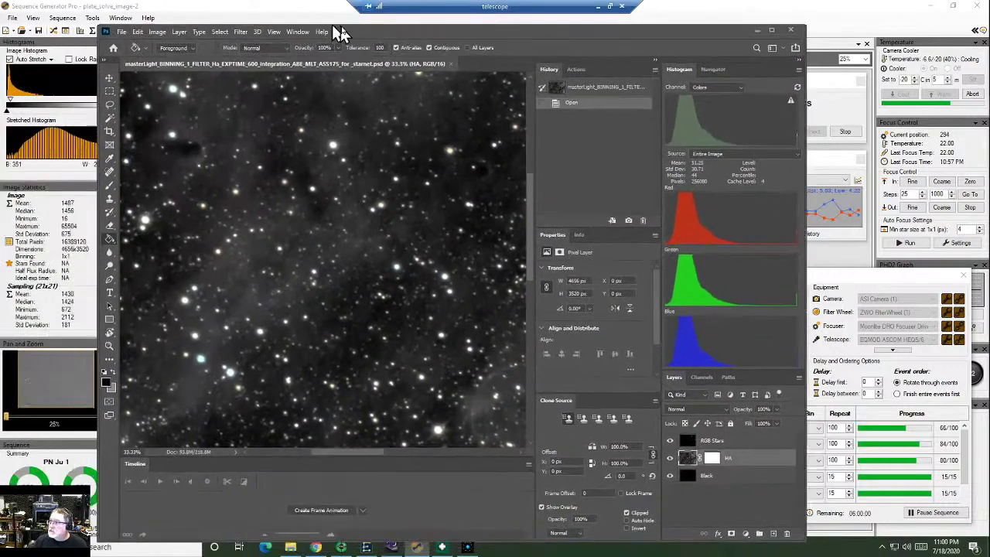
{"action": "left_click_drag", "start_coordinate": [334, 27], "coordinate": [353, 26]}
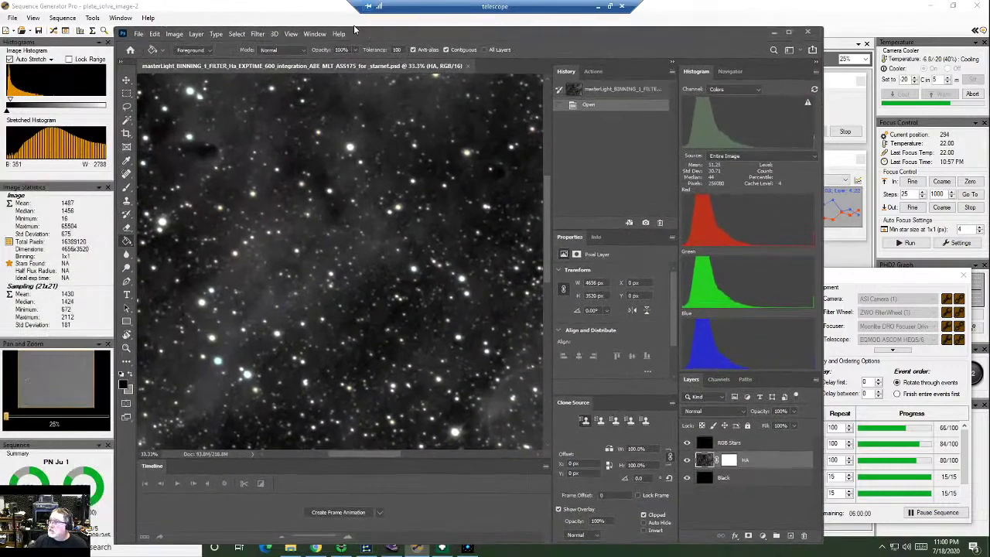
{"action": "left_click", "coordinate": [788, 33]}
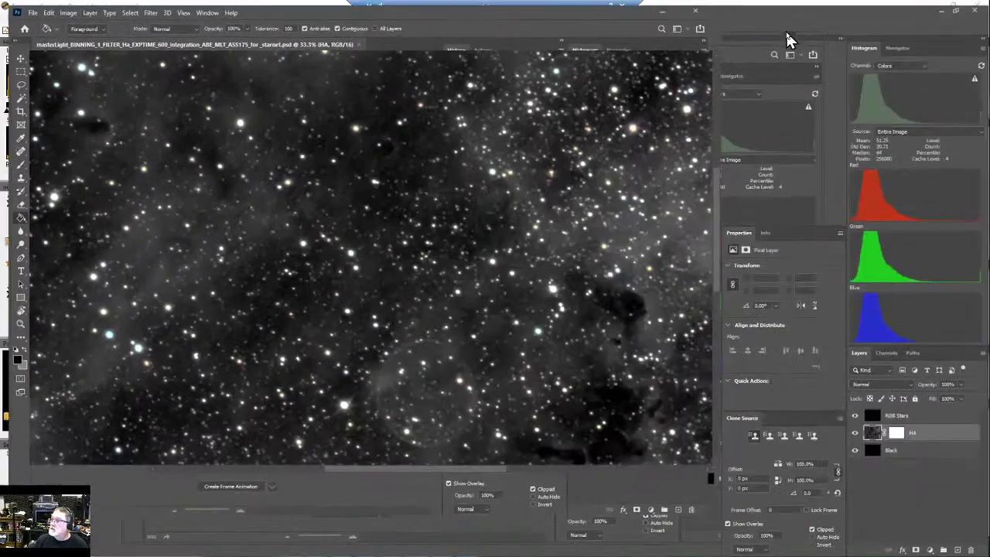
{"action": "left_click", "coordinate": [174, 8]}
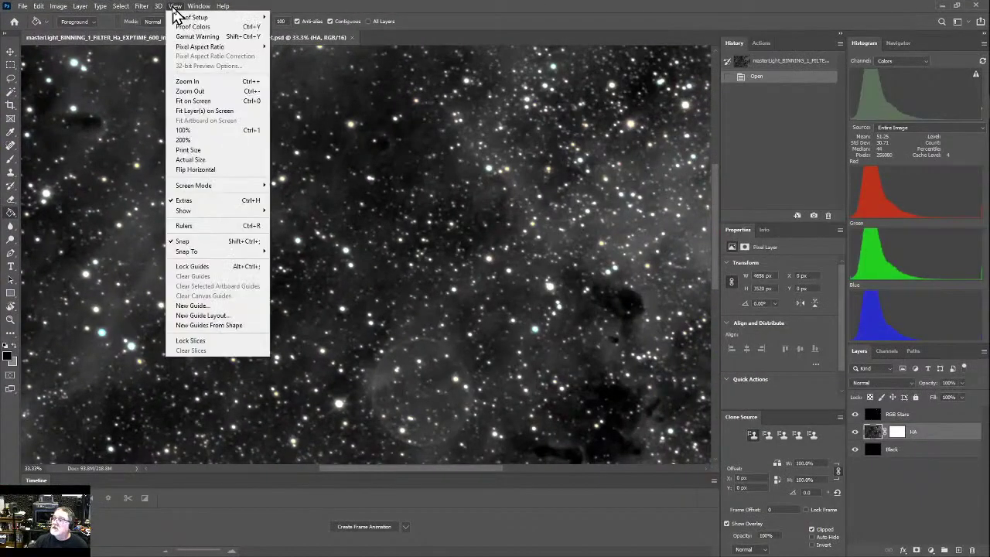
{"action": "left_click", "coordinate": [195, 102]}
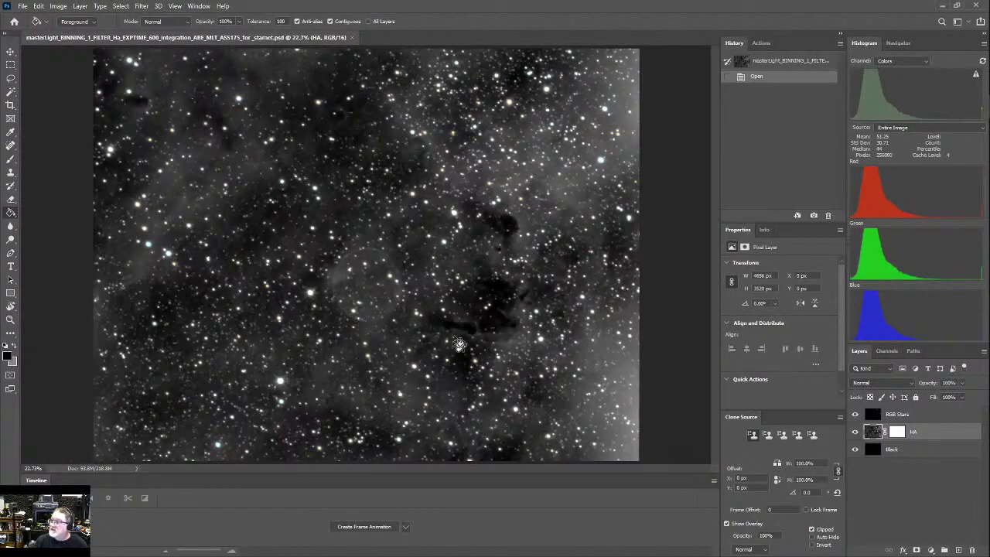
Compare the image with and without the RGB Stars layer by toggling its visibility, leaving the layer shown
{"action": "left_click", "coordinate": [856, 415]}
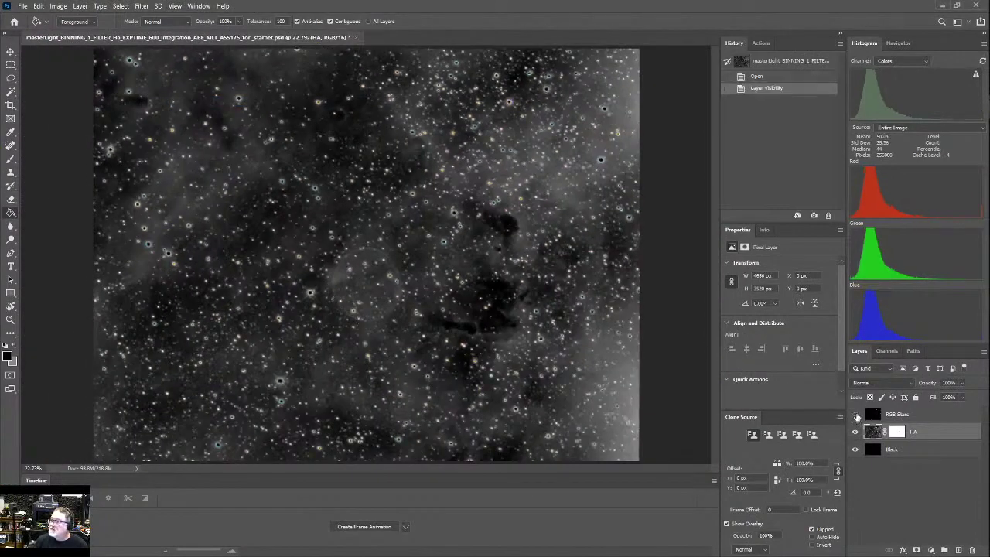
{"action": "left_click", "coordinate": [855, 415]}
{"action": "left_click", "coordinate": [855, 415]}
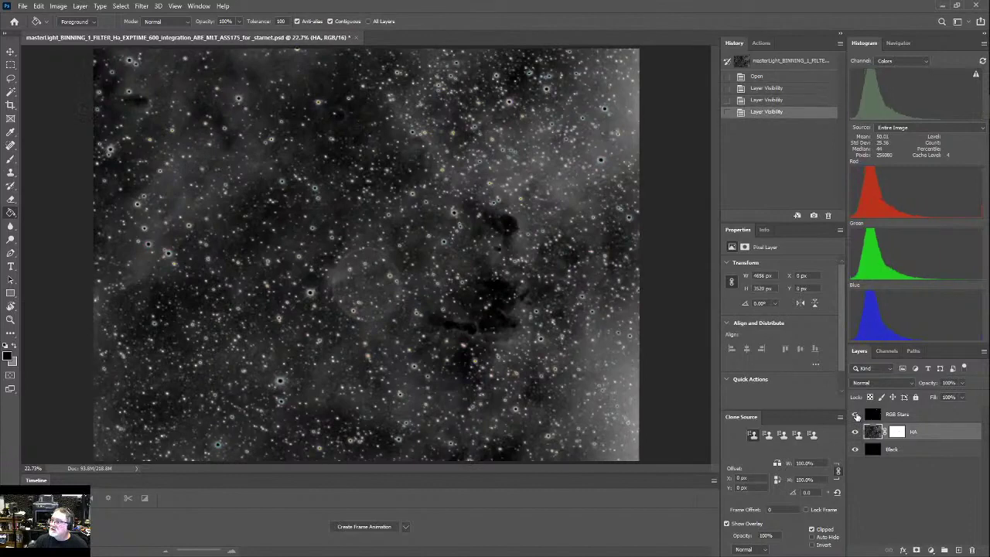
{"action": "left_click", "coordinate": [855, 415]}
{"action": "left_click", "coordinate": [855, 415]}
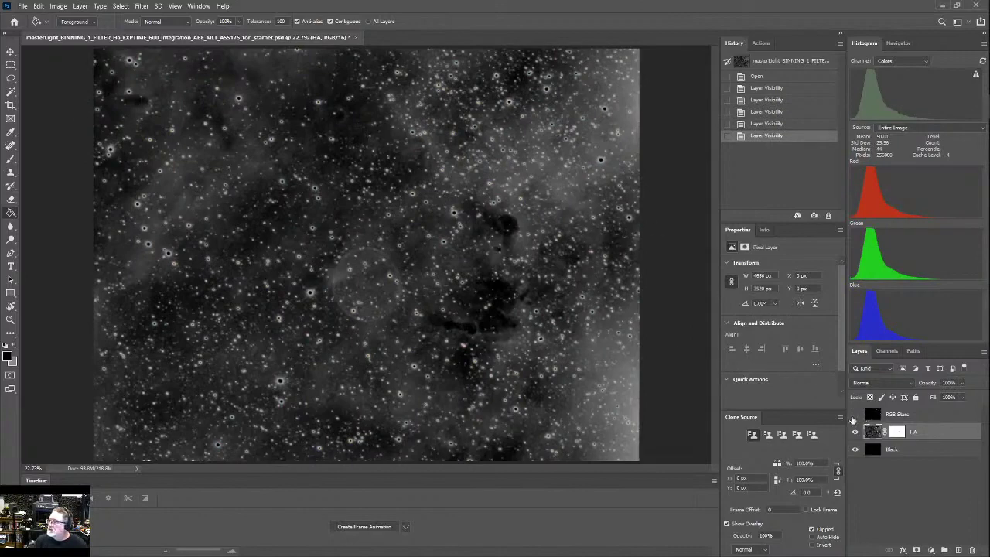
{"action": "left_click", "coordinate": [856, 416]}
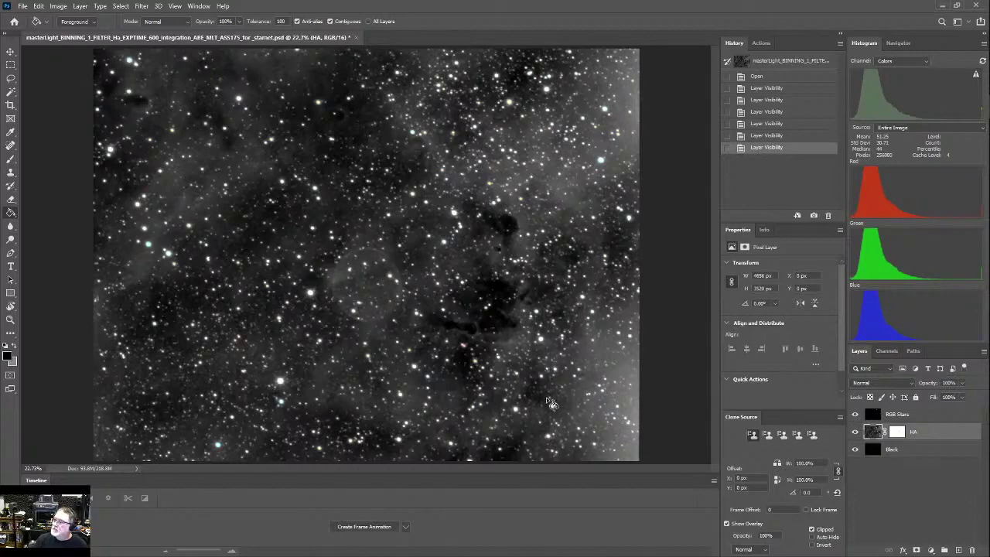
Minimize Photoshop, switch to Chrome, open astrobin.com in a new tab, and log in with the saved credentials
{"action": "left_click", "coordinate": [941, 11]}
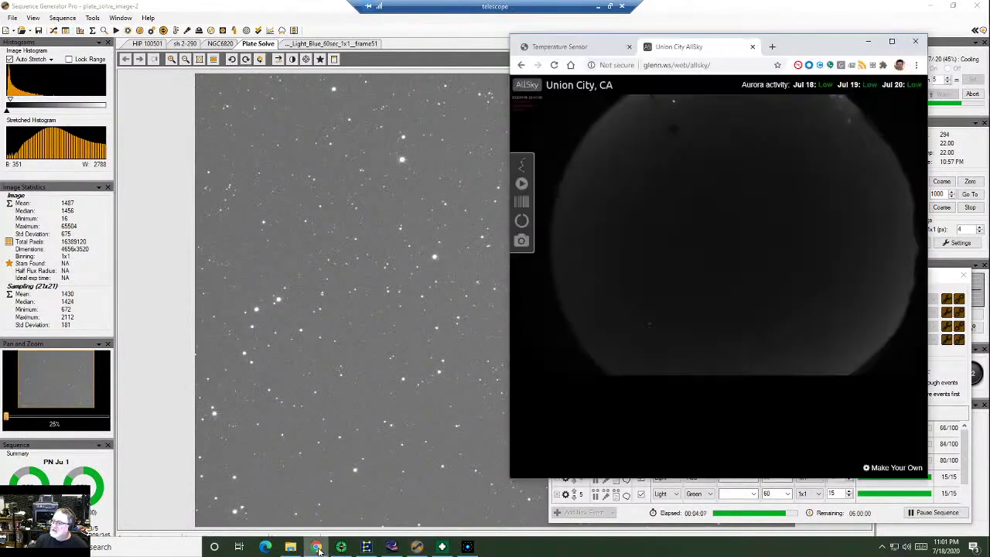
{"action": "left_click", "coordinate": [317, 547]}
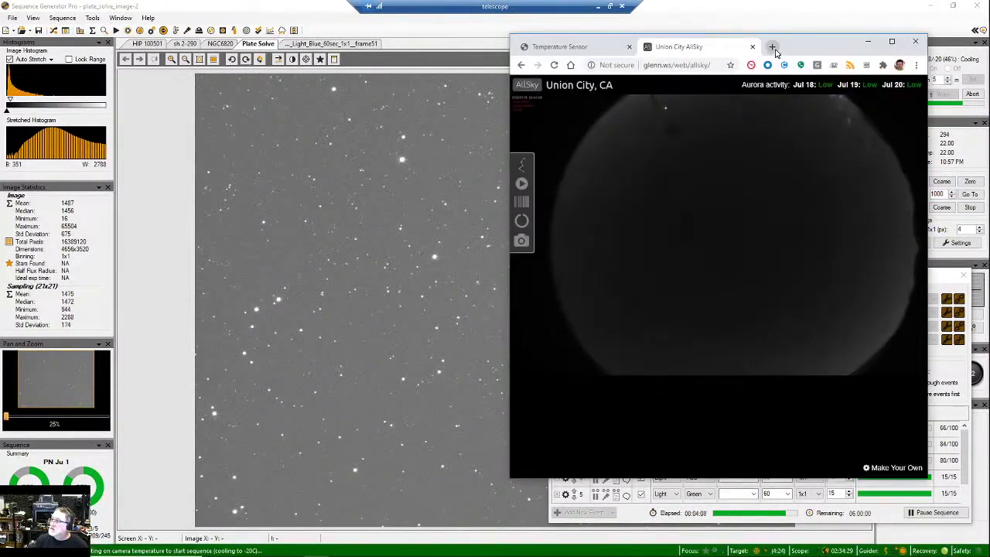
{"action": "left_click", "coordinate": [771, 46]}
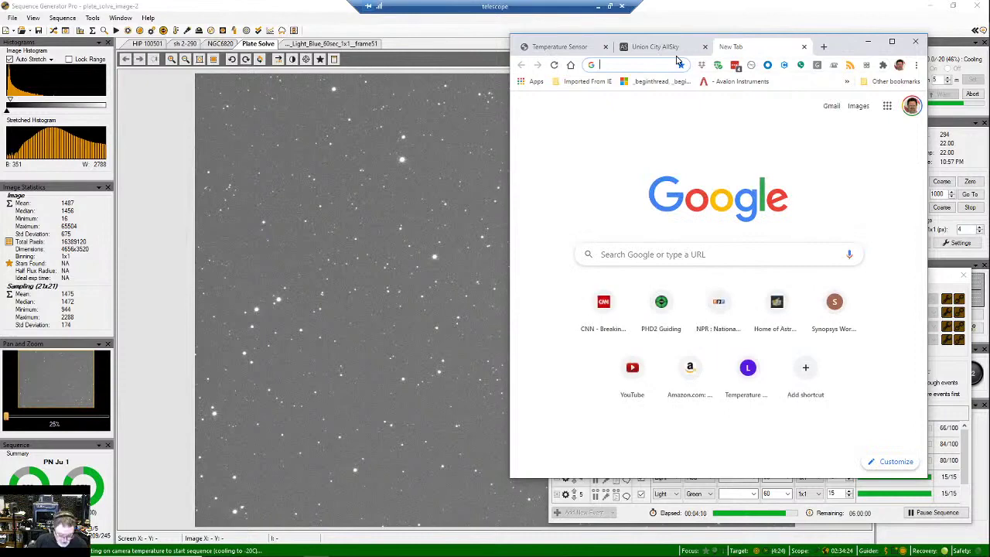
{"action": "type", "text": "astrobin.com"}
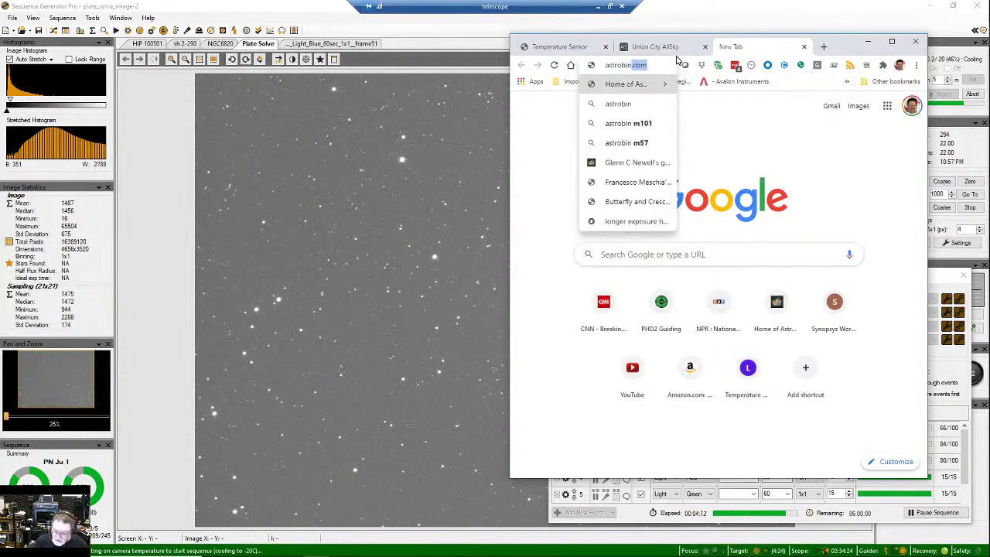
{"action": "key", "text": "Return"}
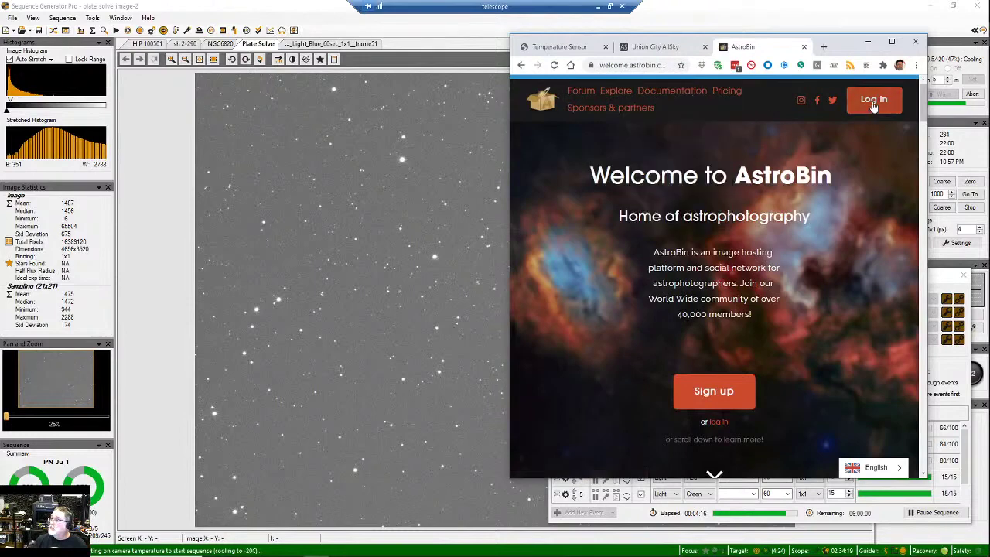
{"action": "left_click", "coordinate": [873, 106]}
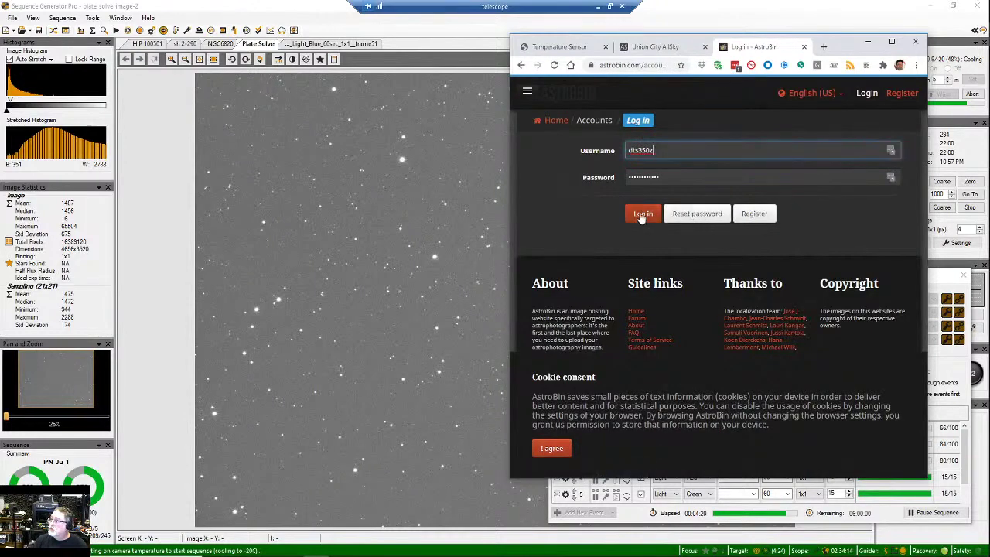
{"action": "left_click", "coordinate": [640, 215]}
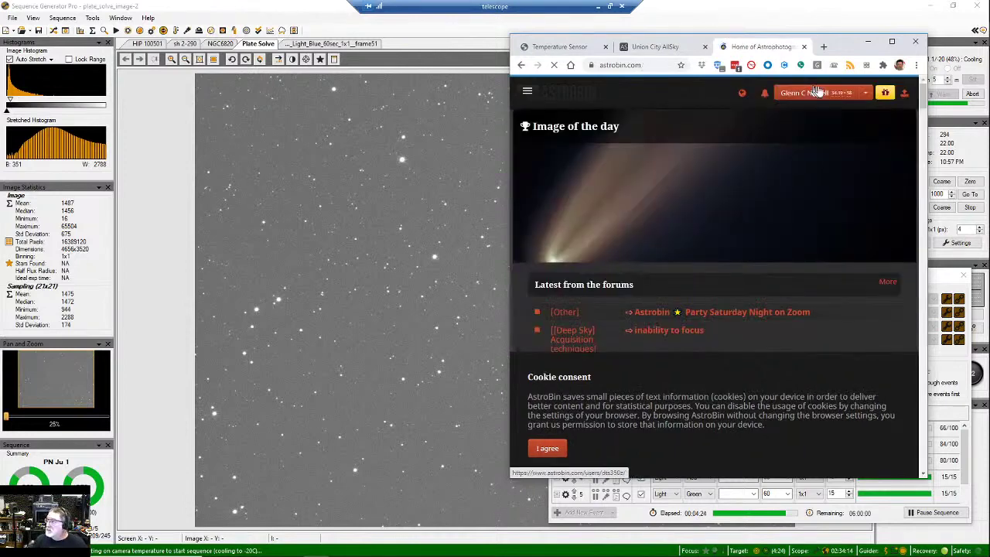
Maximize the browser window and search AstroBin for "soap bubble"
{"action": "left_click", "coordinate": [890, 41]}
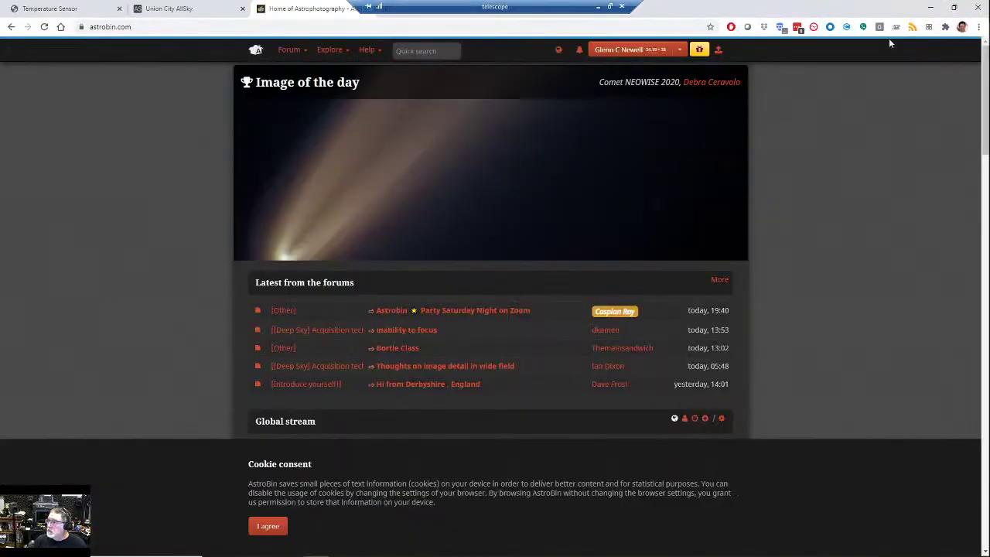
{"action": "left_click", "coordinate": [453, 53]}
{"action": "type", "text": "soap"}
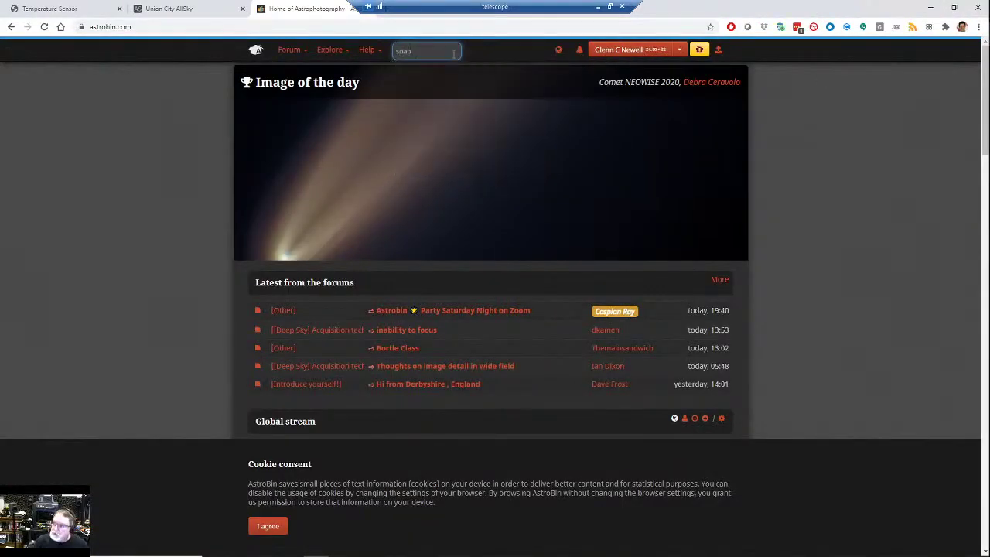
{"action": "type", "text": " bubble"}
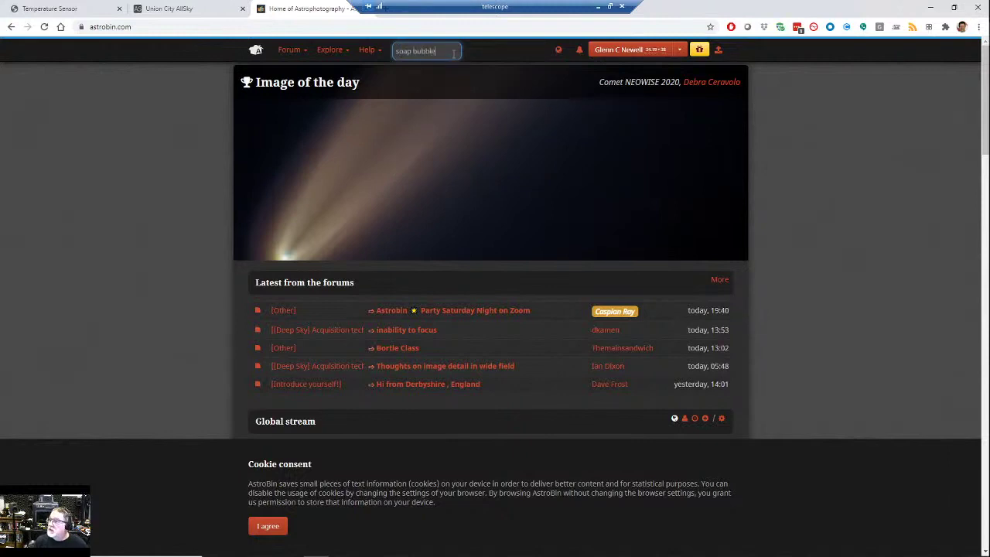
{"action": "key", "text": "Return"}
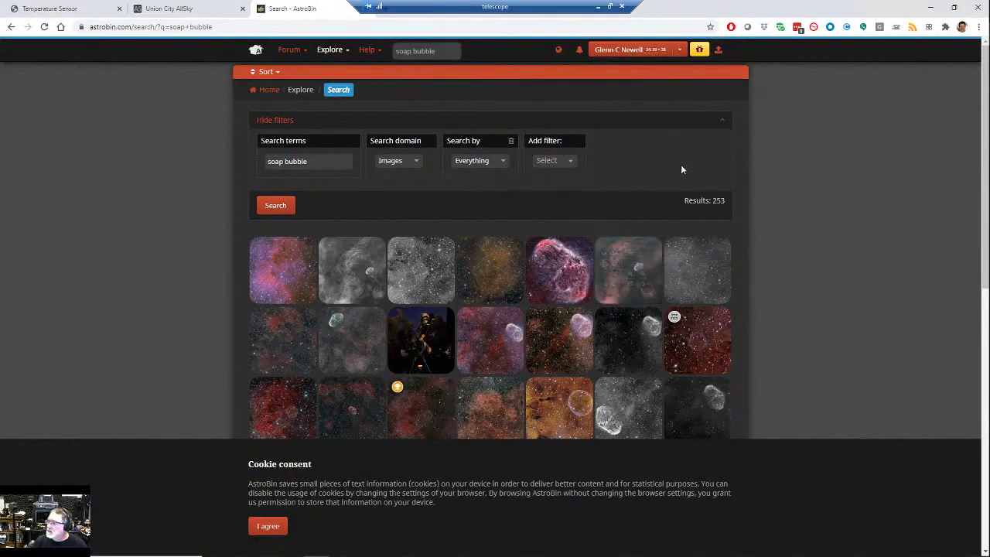
View the "Starless Crescent Nebula with Soap Bubble" image, accept the cookie consent, and return to the soap bubble search results
{"action": "left_click", "coordinate": [636, 297]}
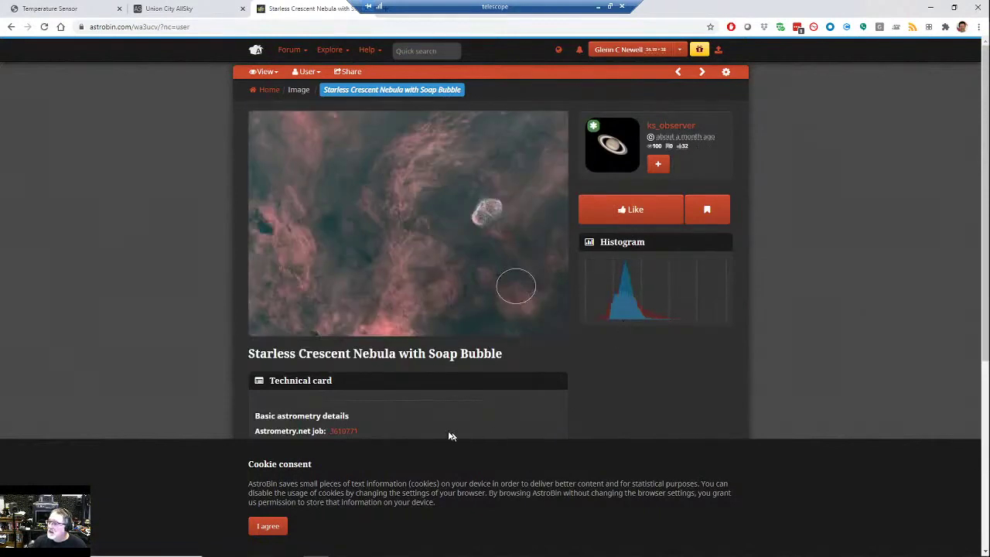
{"action": "left_click", "coordinate": [266, 525]}
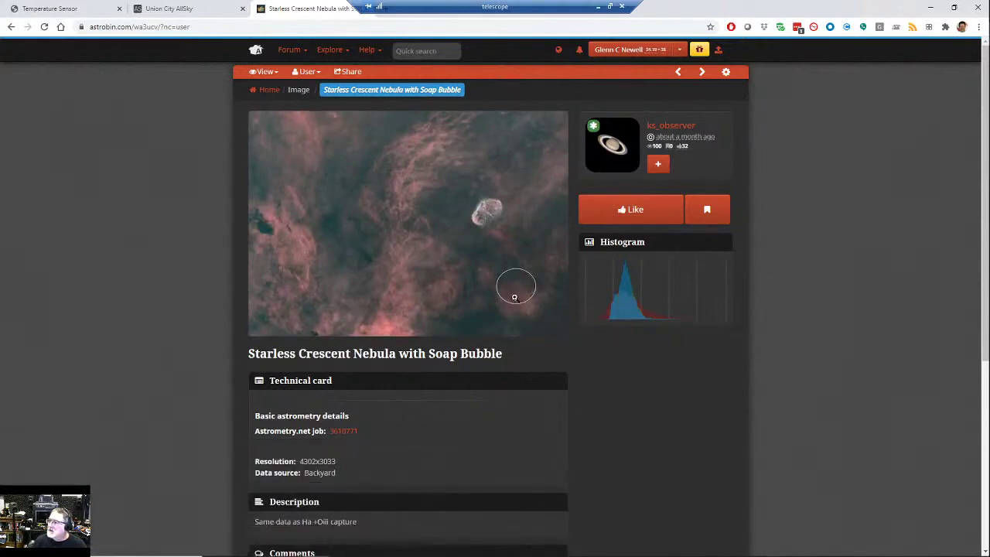
{"action": "left_click", "coordinate": [10, 28]}
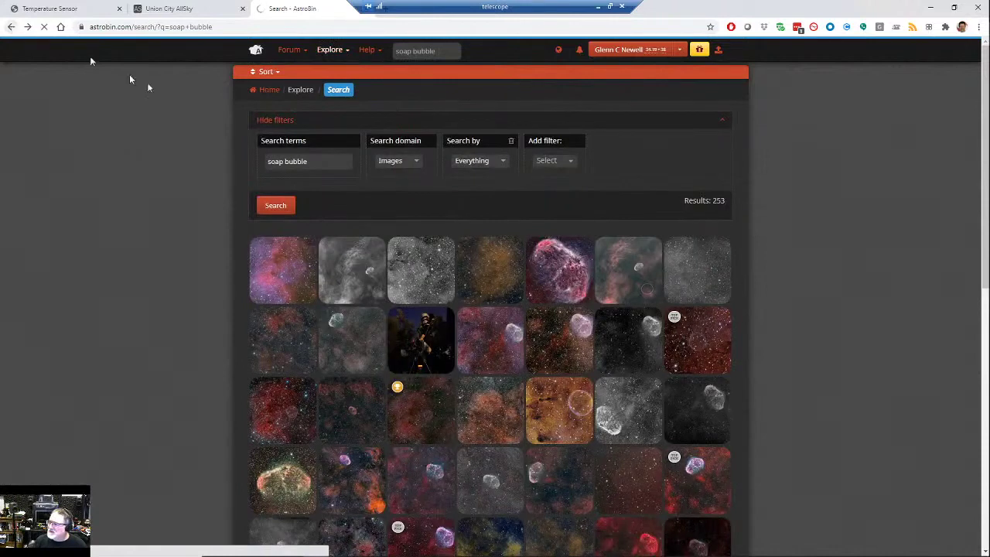
{"action": "key", "text": "alt+Left"}
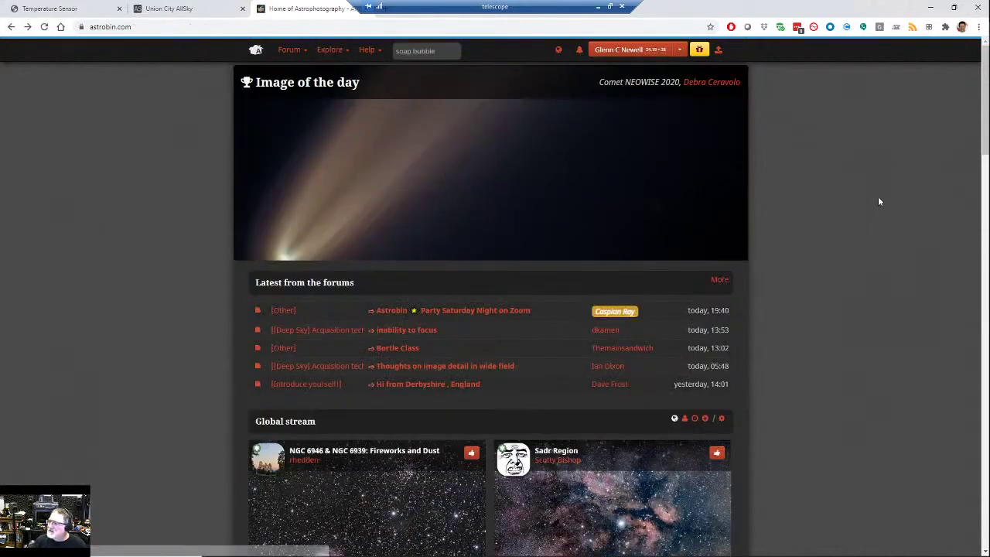
{"action": "left_click", "coordinate": [26, 28]}
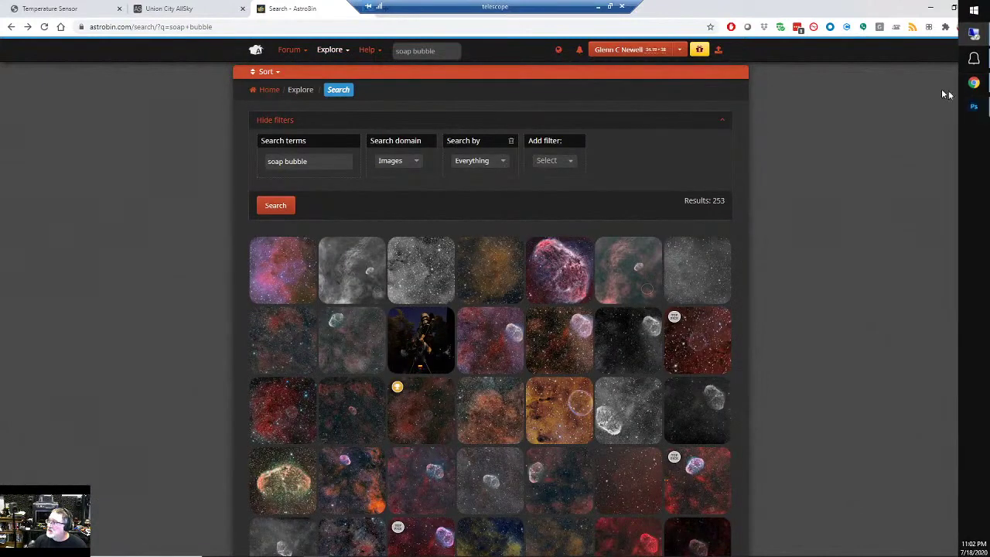
Look through the soap bubble search results, browsing page 1 and opening pages 2, 3 and 4 in turn
{"action": "left_click_drag", "start_coordinate": [985, 94], "coordinate": [924, 287]}
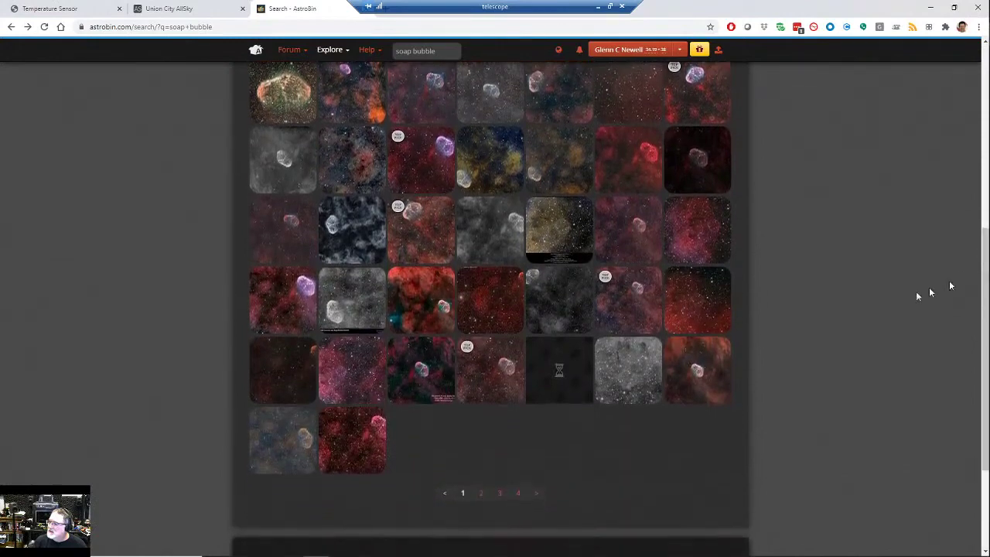
{"action": "left_click", "coordinate": [481, 501]}
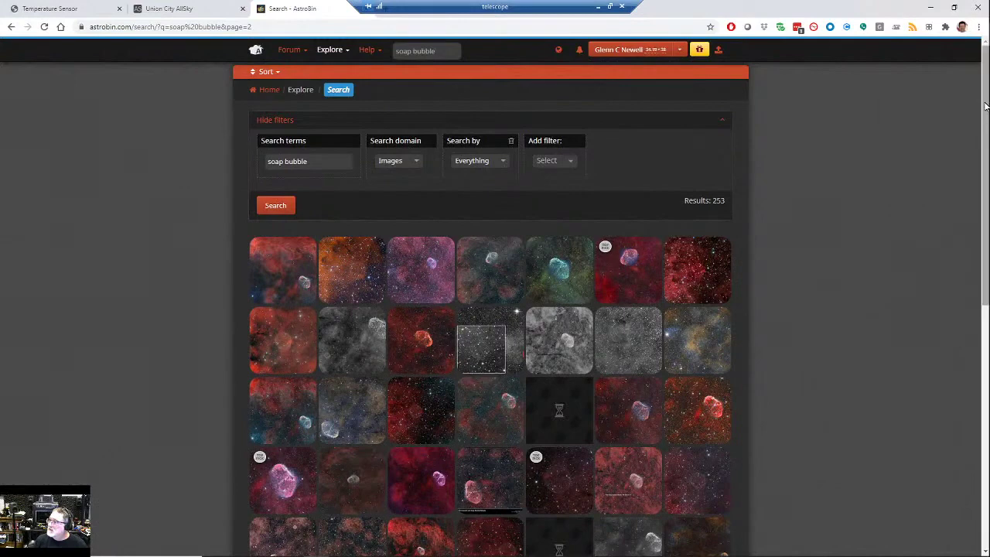
{"action": "scroll", "coordinate": [986, 212], "scroll_direction": "down", "scroll_amount": 2}
{"action": "left_click_drag", "start_coordinate": [987, 213], "coordinate": [987, 288]}
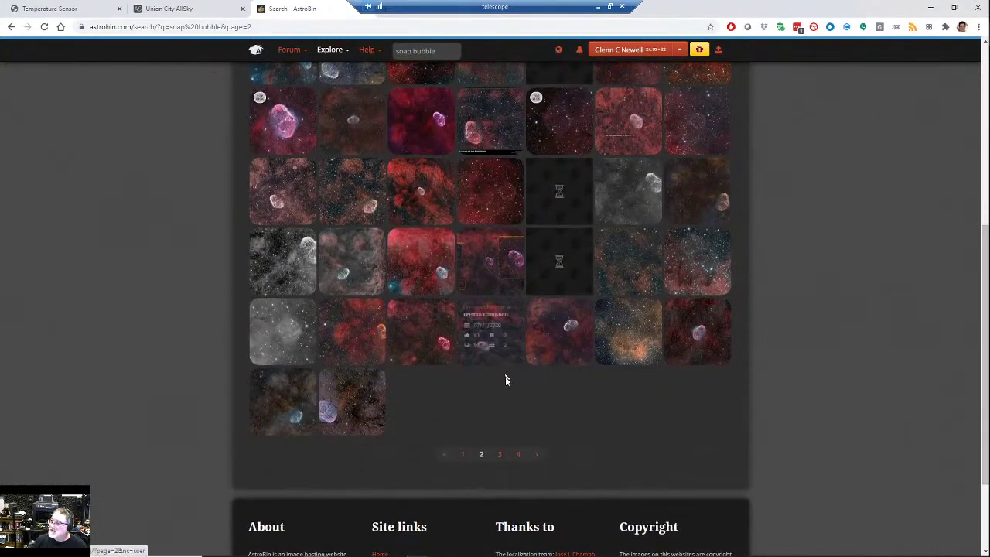
{"action": "left_click", "coordinate": [501, 458]}
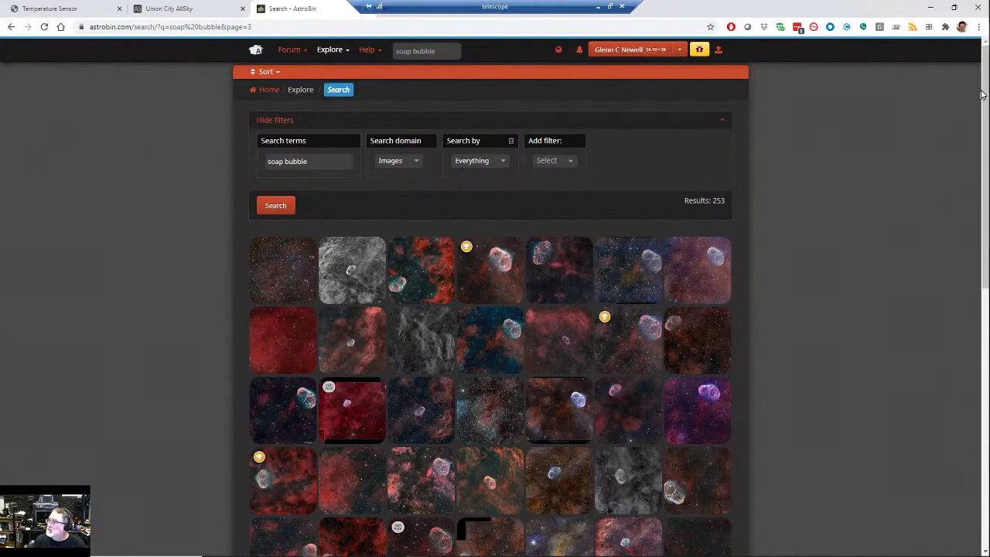
{"action": "left_click_drag", "start_coordinate": [984, 95], "coordinate": [988, 279]}
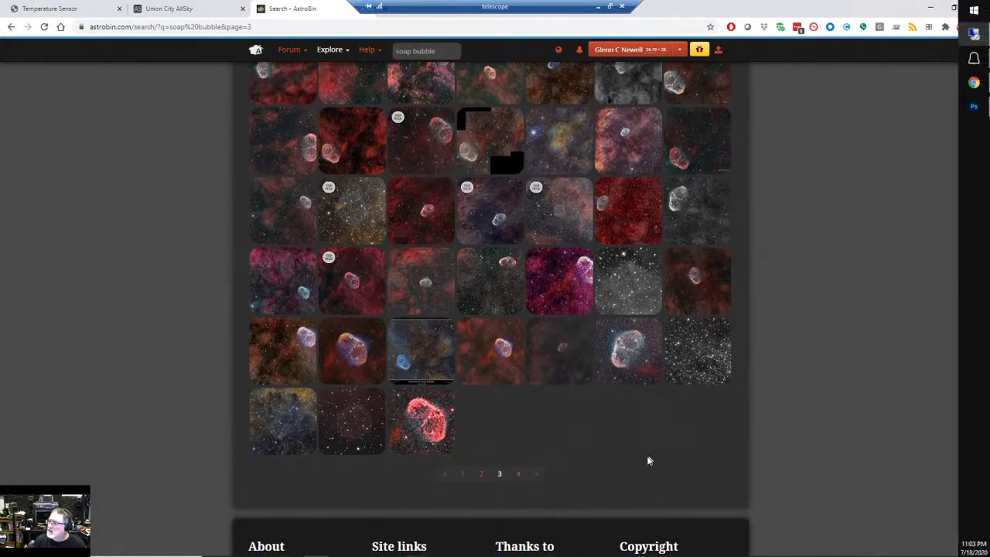
{"action": "left_click", "coordinate": [519, 474]}
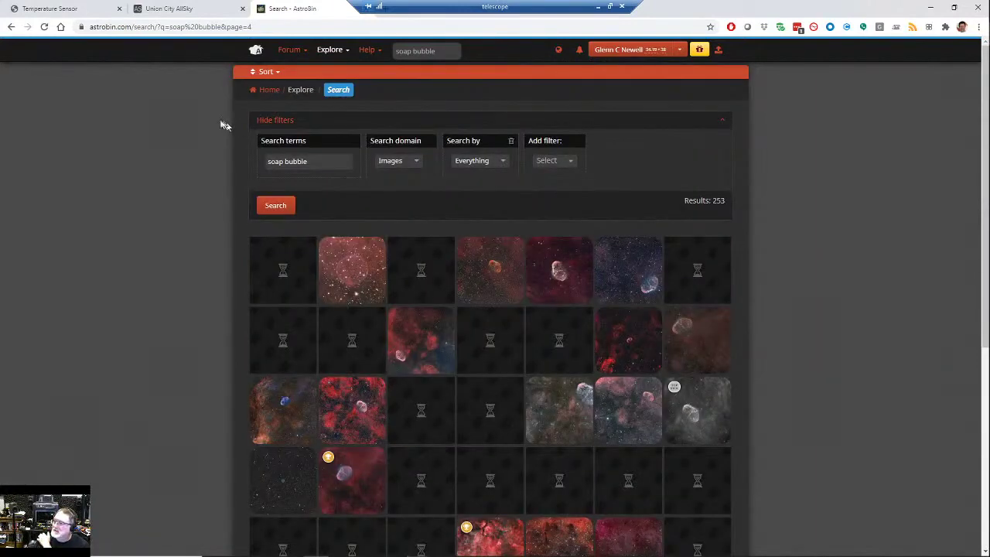
Return to results page 3, open "The Soap Bubble, PN G75.5+1.7 in SHO" in full view, and examine the bubble
{"action": "left_click", "coordinate": [12, 27]}
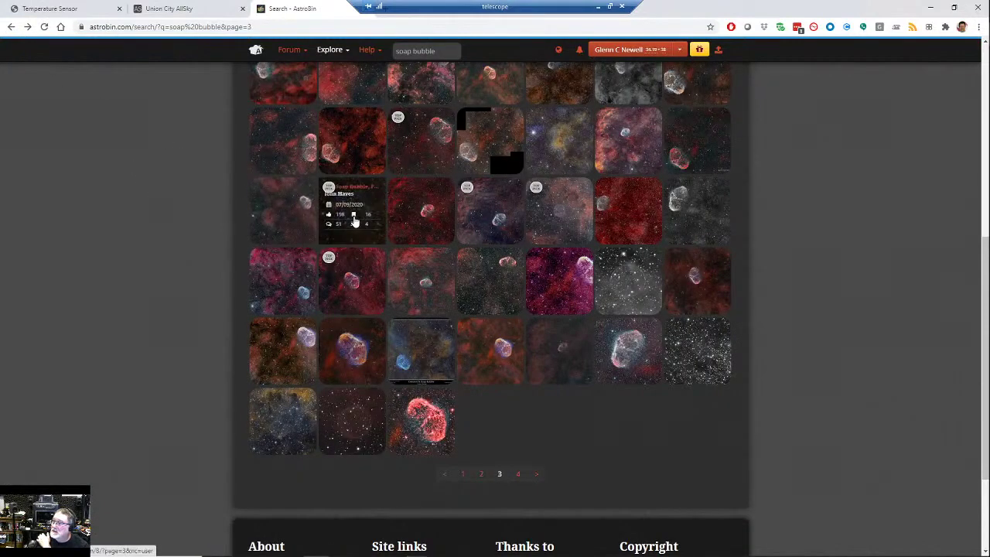
{"action": "left_click", "coordinate": [354, 222]}
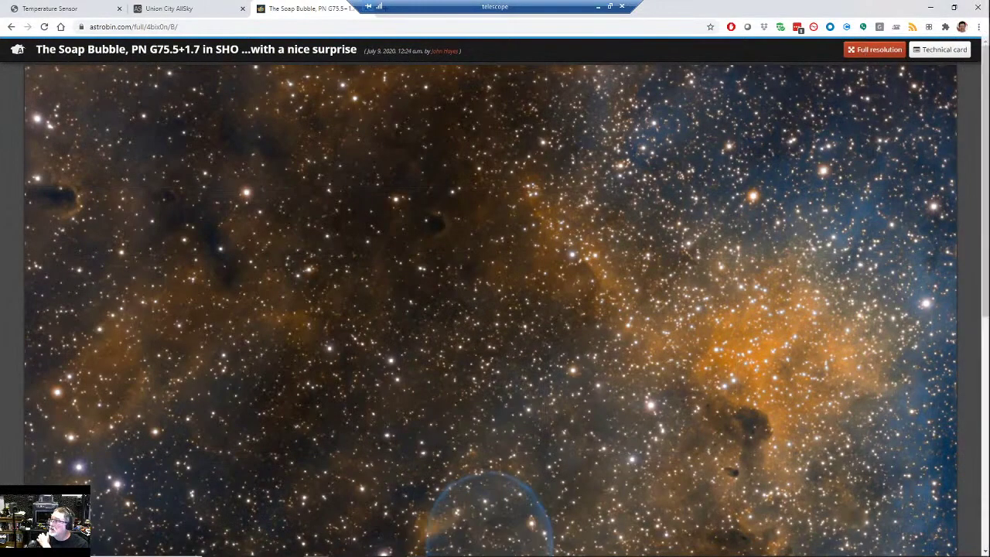
{"action": "scroll", "coordinate": [987, 192], "scroll_direction": "down", "scroll_amount": 2}
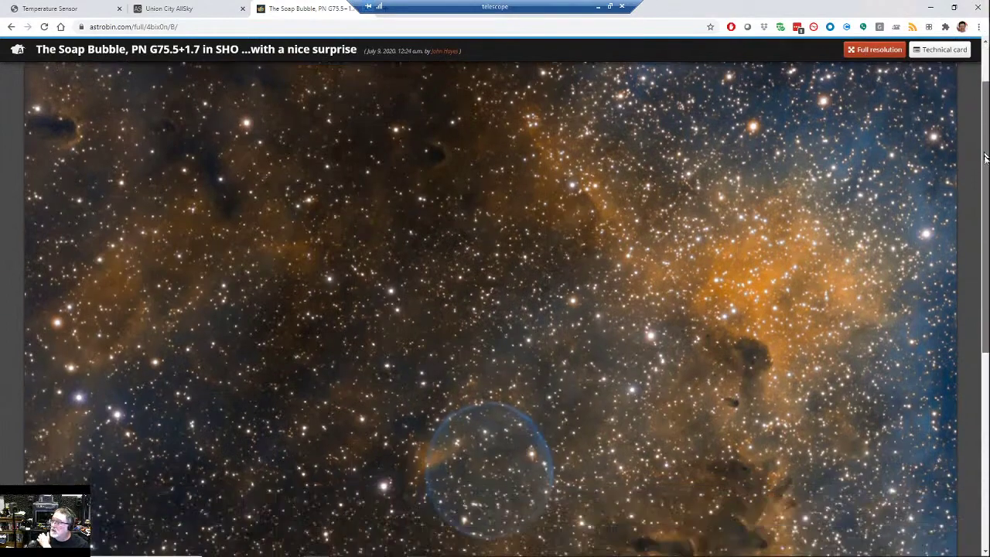
{"action": "scroll", "coordinate": [987, 192], "scroll_direction": "down", "scroll_amount": 1}
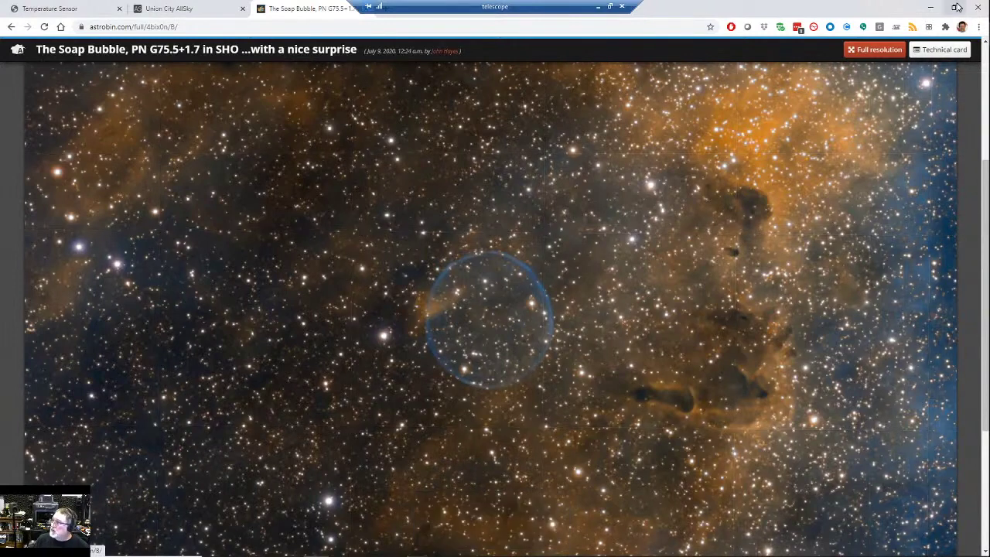
Minimize the browser to return to Sequence Generator Pro, check the PHD2 graph behind the Target 1.sgf window, and reposition that window
{"action": "left_click", "coordinate": [930, 13]}
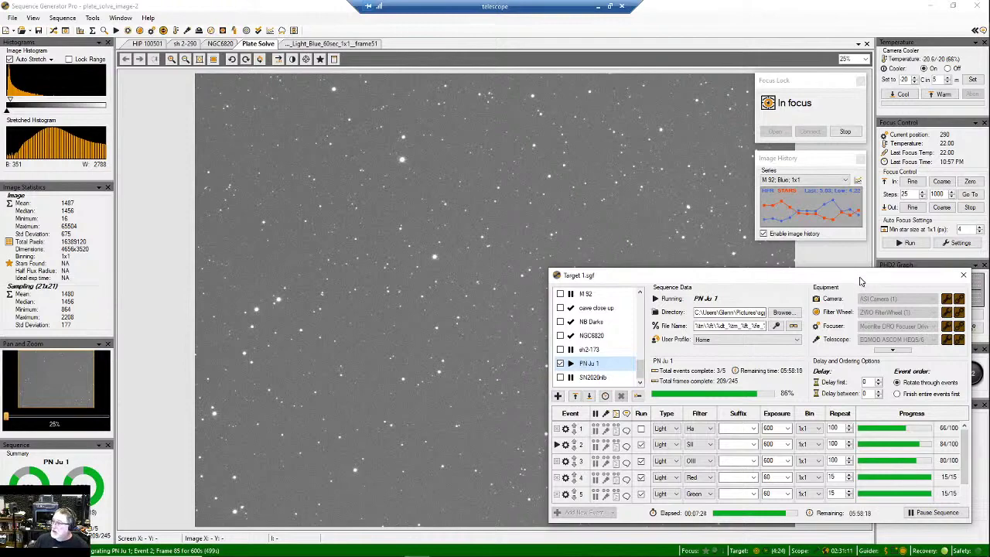
{"action": "left_click_drag", "start_coordinate": [860, 280], "coordinate": [760, 296]}
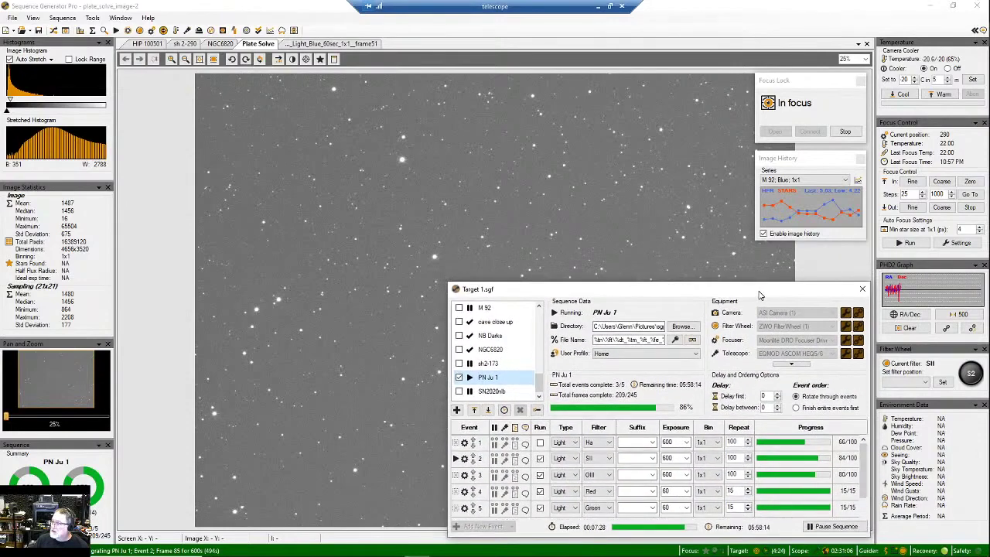
{"action": "mouse_move", "coordinate": [527, 541]}
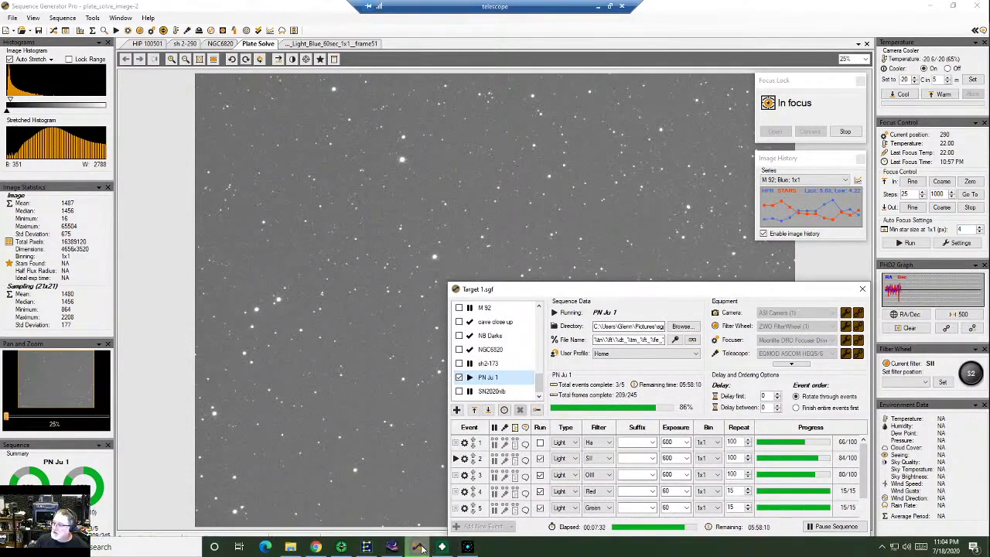
{"action": "mouse_move", "coordinate": [418, 548]}
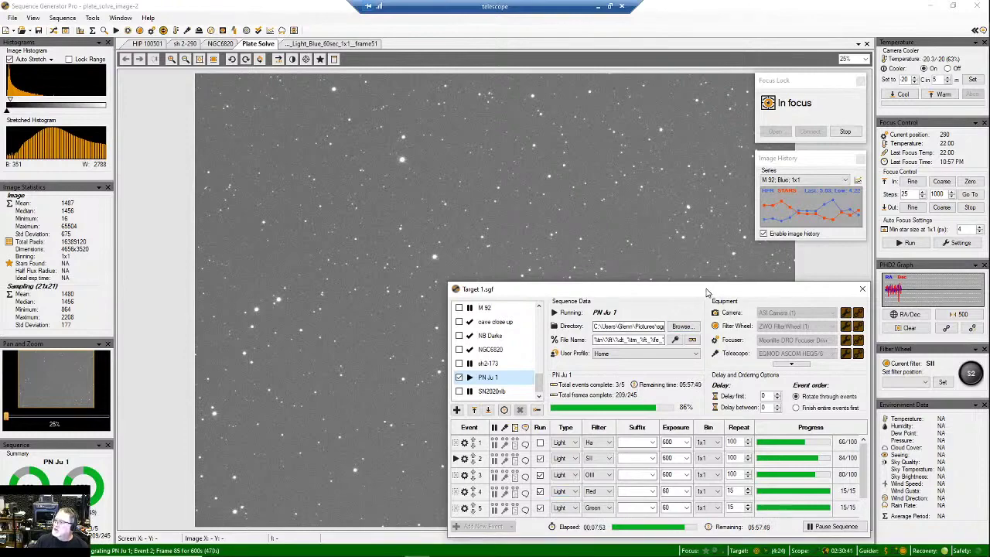
{"action": "left_click_drag", "start_coordinate": [705, 292], "coordinate": [813, 292]}
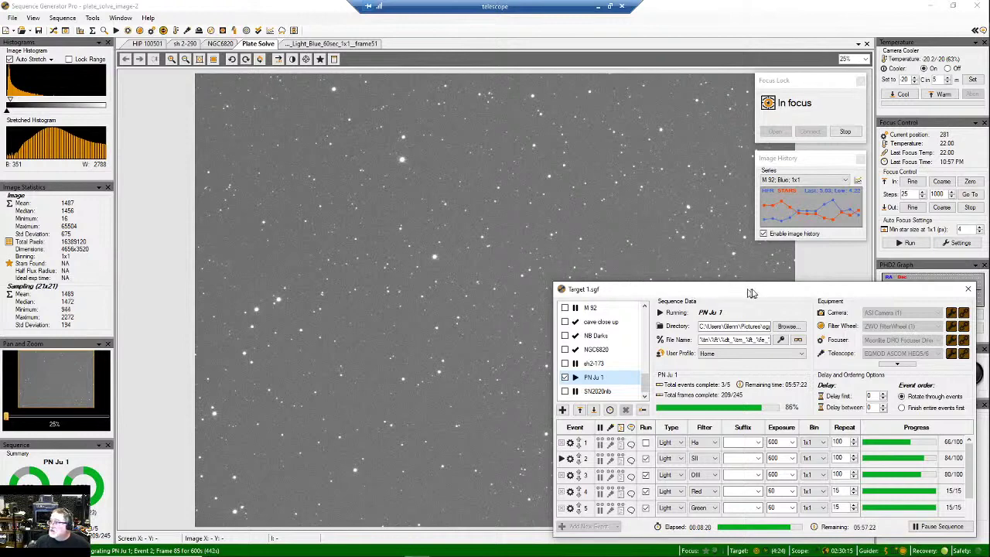
{"action": "mouse_move", "coordinate": [765, 296]}
{"action": "left_mouse_down"}
{"action": "mouse_move", "coordinate": [742, 272]}
{"action": "mouse_move", "coordinate": [758, 297]}
{"action": "left_mouse_up"}
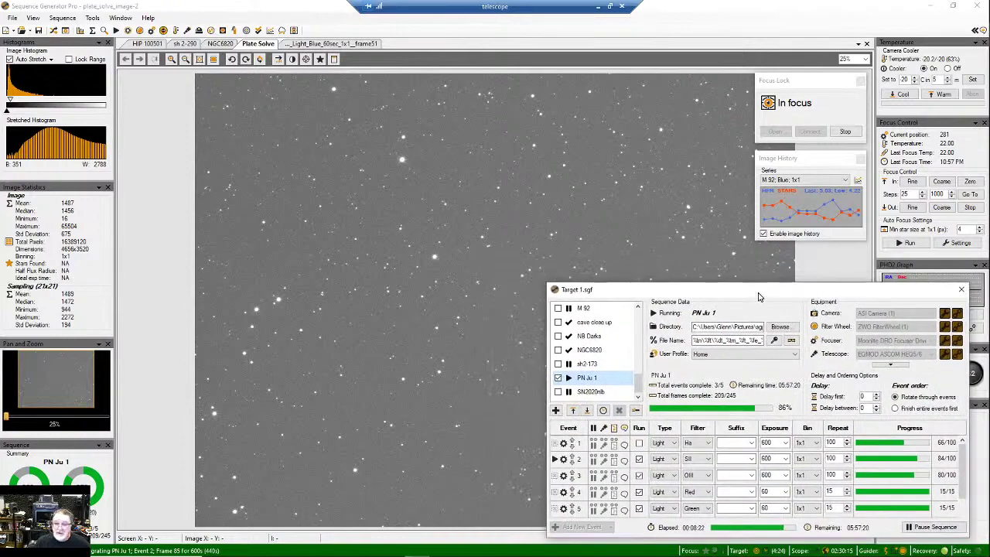